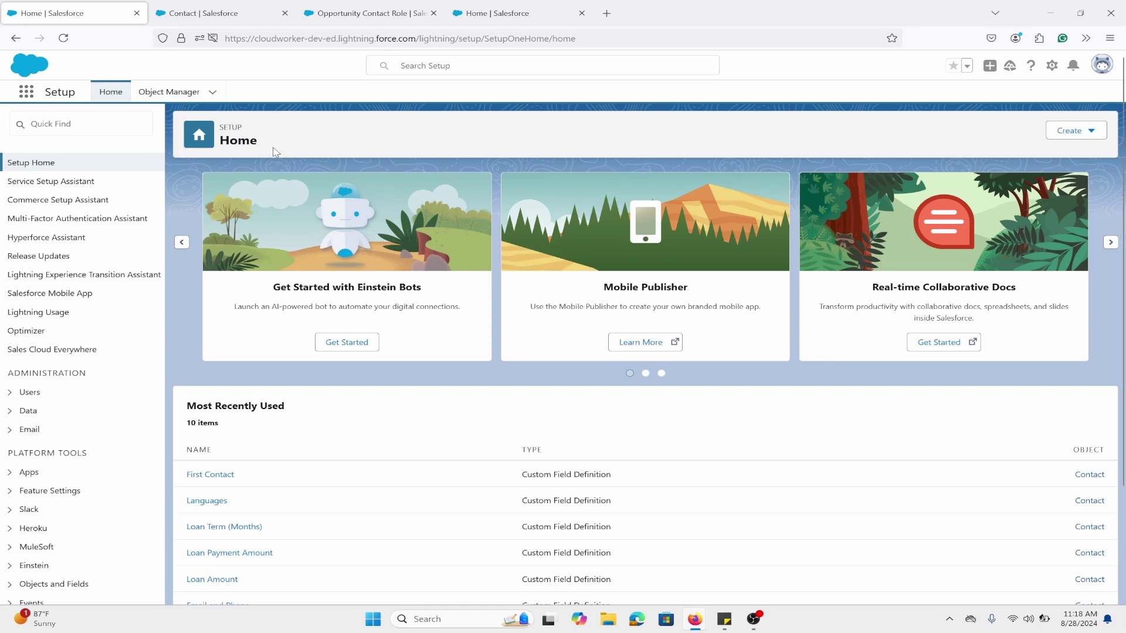
# Step: Review the First Contact checkbox field on Contact and the First Contact? formula field on Opportunity Contact Role
pyautogui.click(234, 24)
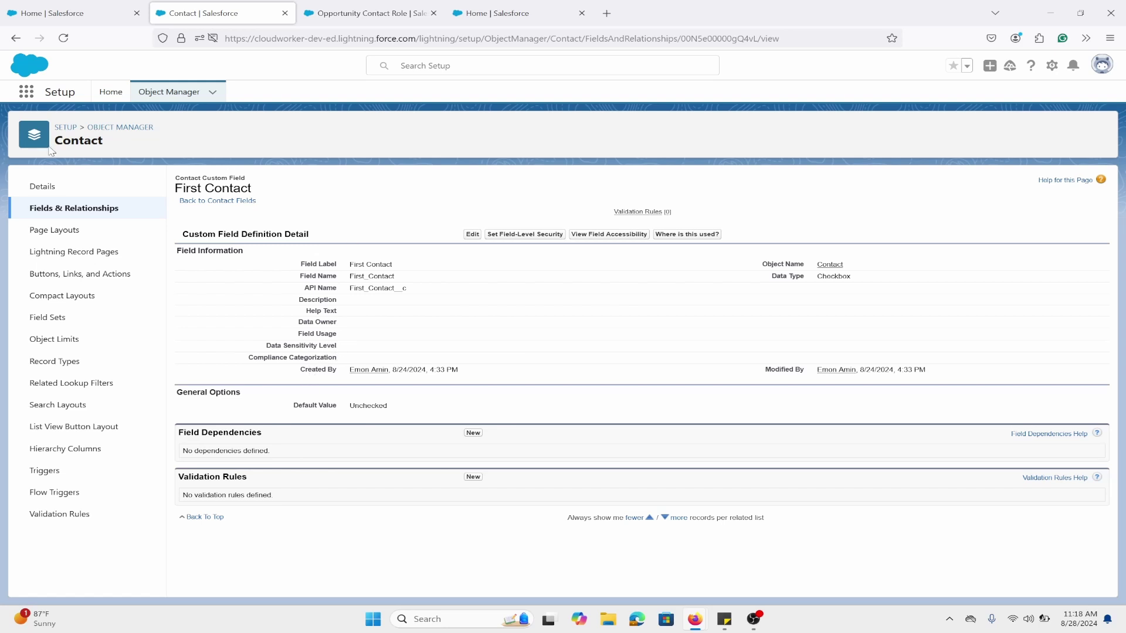
pyautogui.click(364, 11)
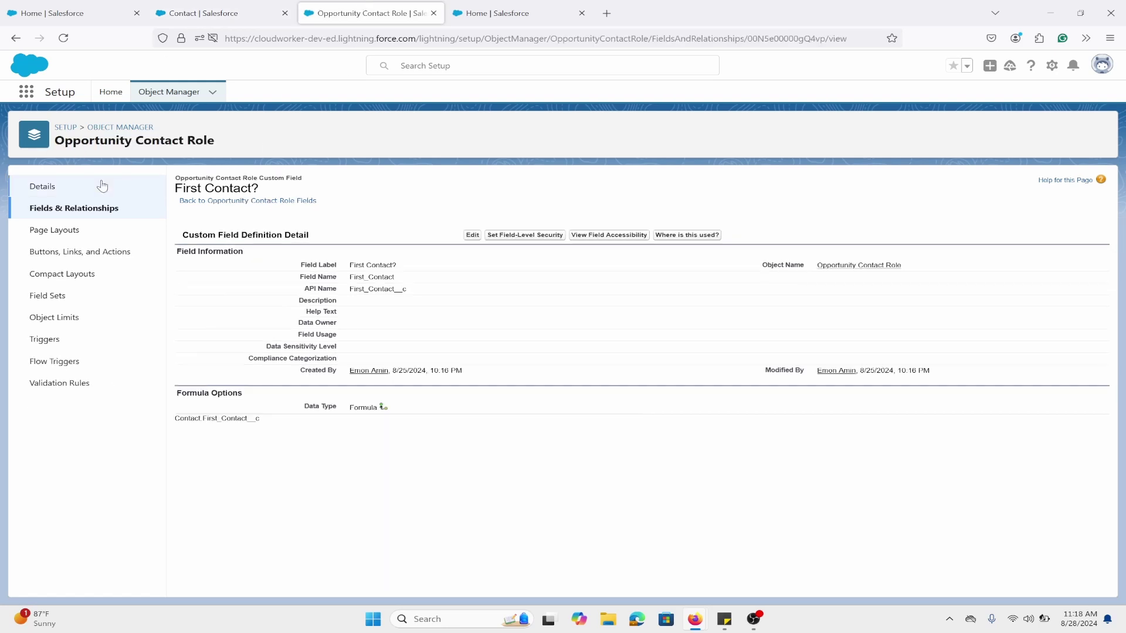
pyautogui.click(206, 13)
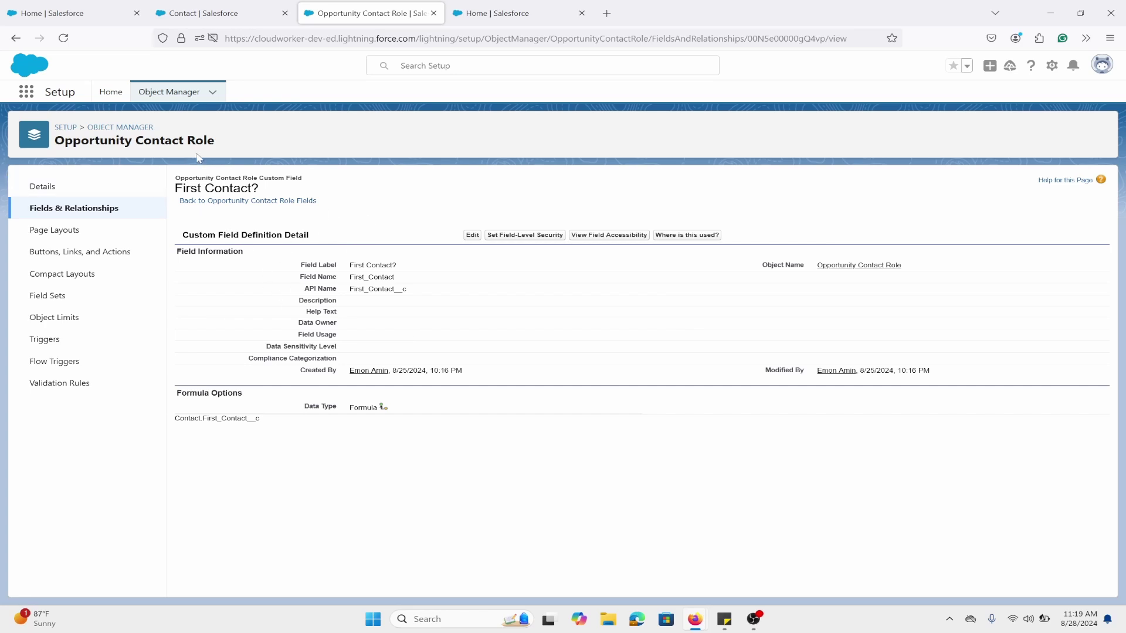
# Step: Return to the Setup home and find and open the Flows page under Process Automation
pyautogui.click(40, 8)
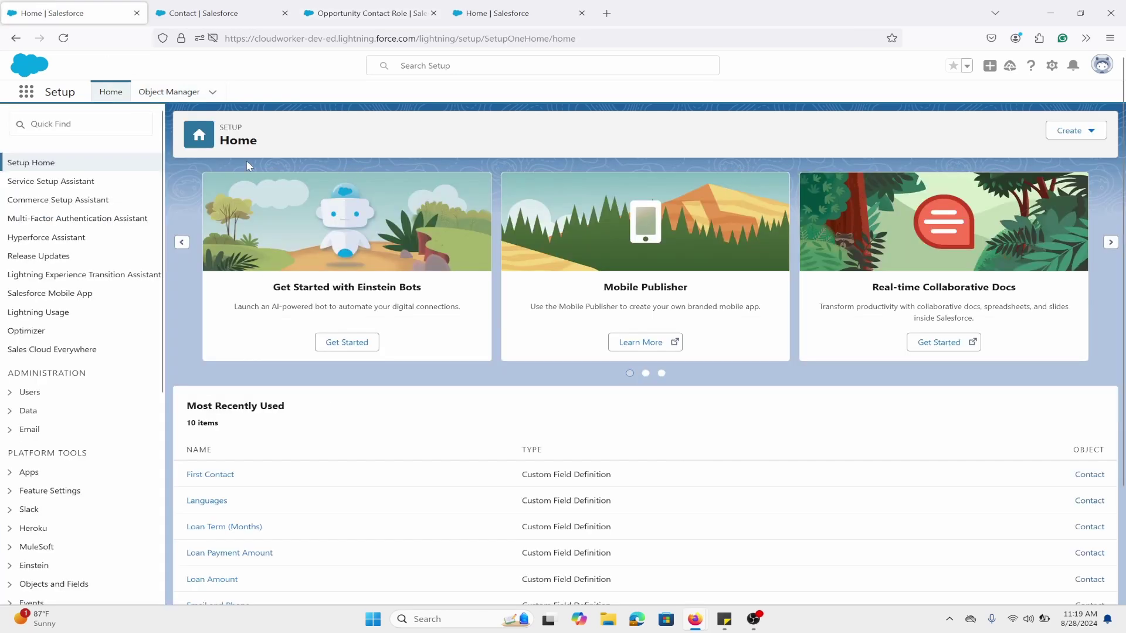
pyautogui.click(123, 128)
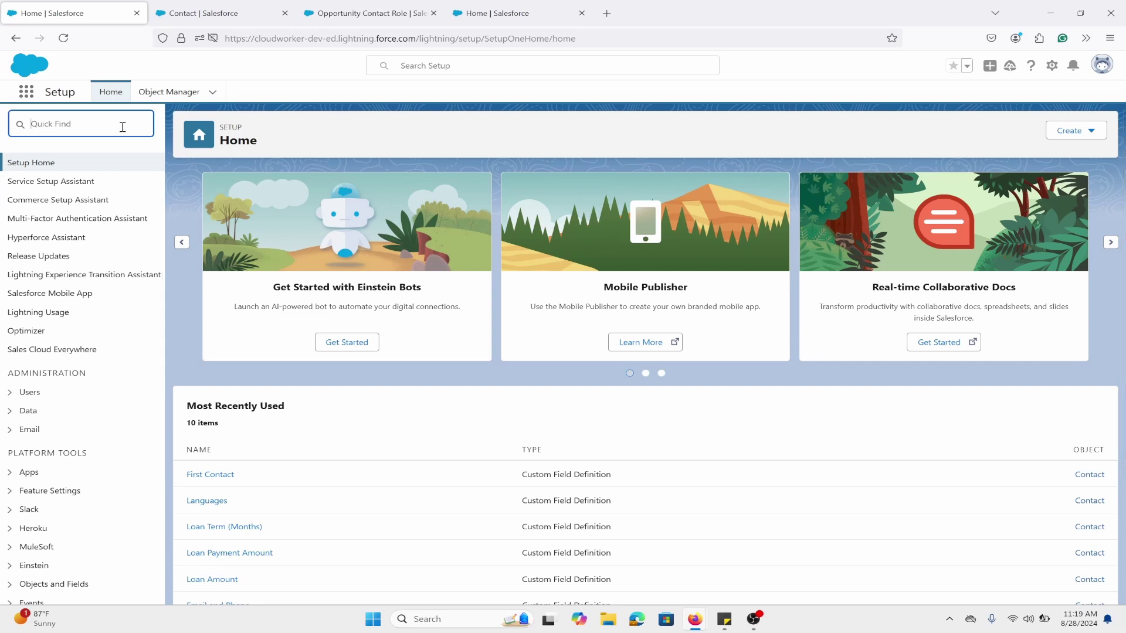
pyautogui.write('flows')
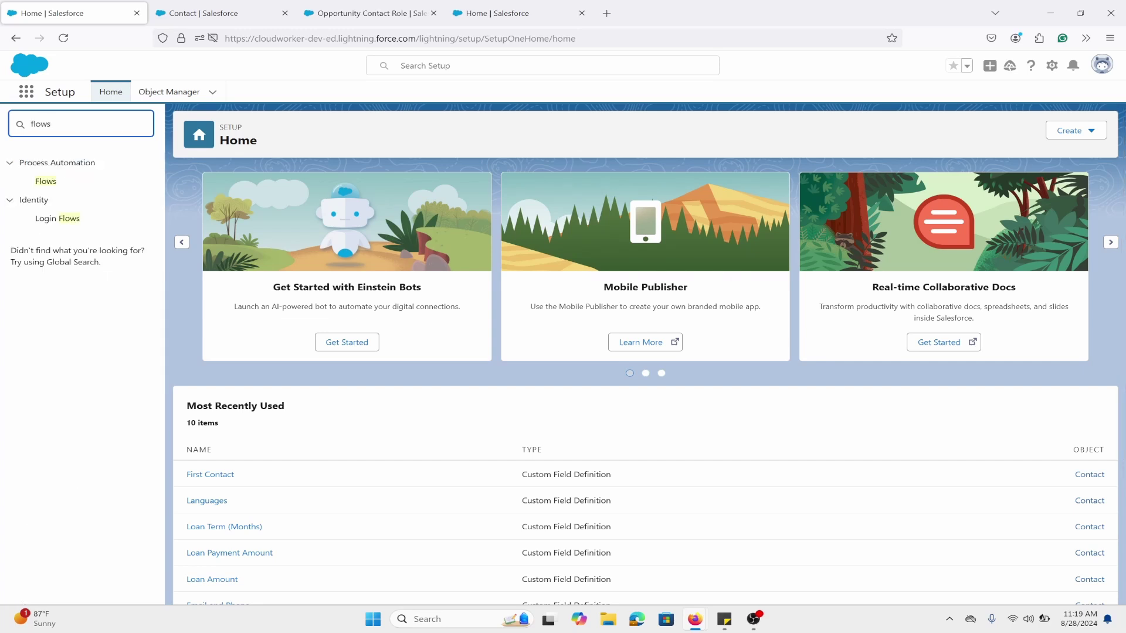
pyautogui.click(54, 186)
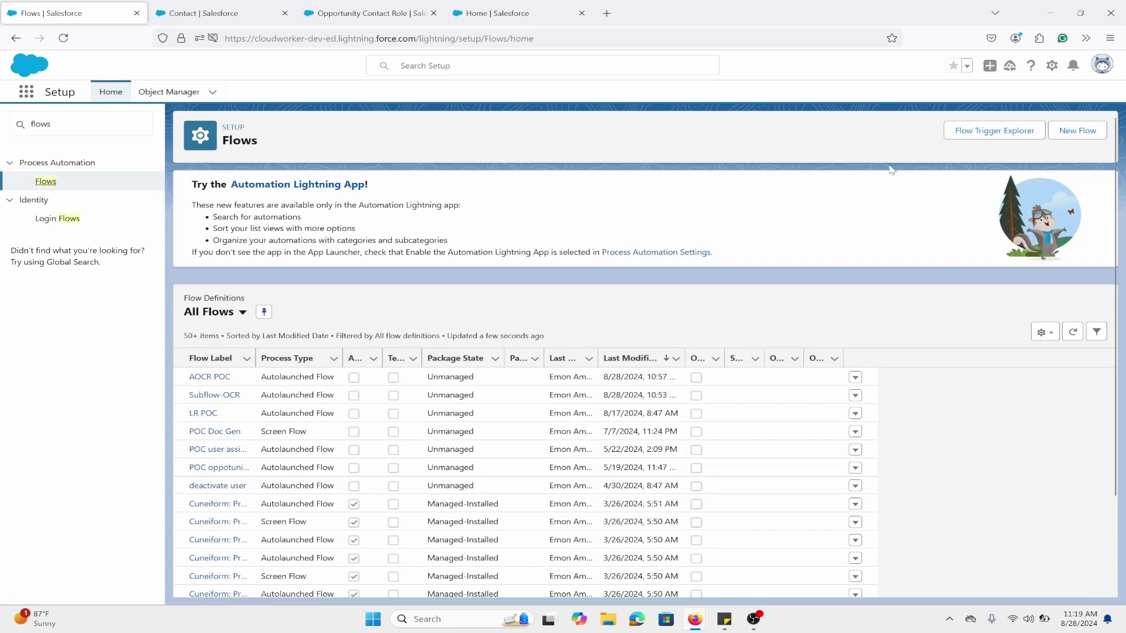
# Step: Create a new flow from scratch using the Record-Triggered Flow type
pyautogui.click(1082, 132)
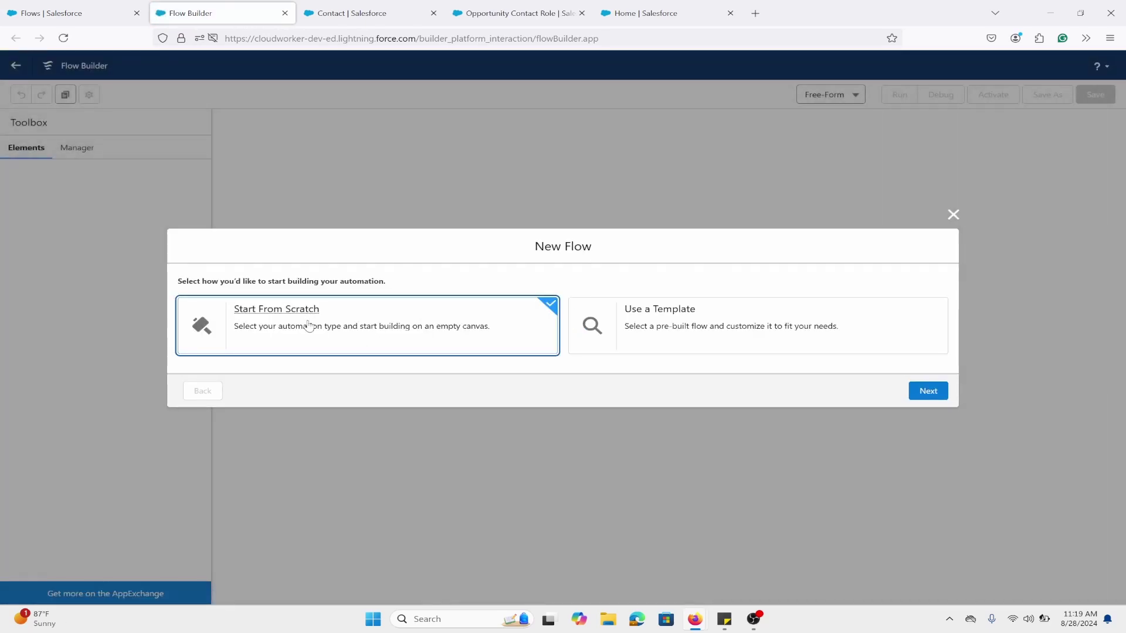
pyautogui.click(929, 391)
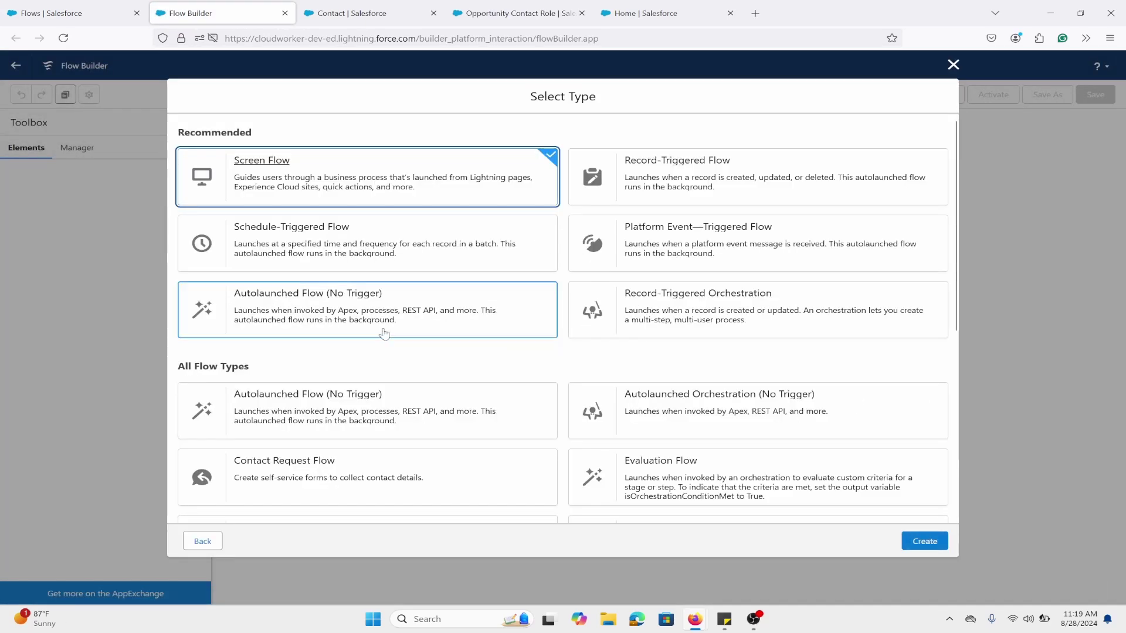
pyautogui.click(645, 190)
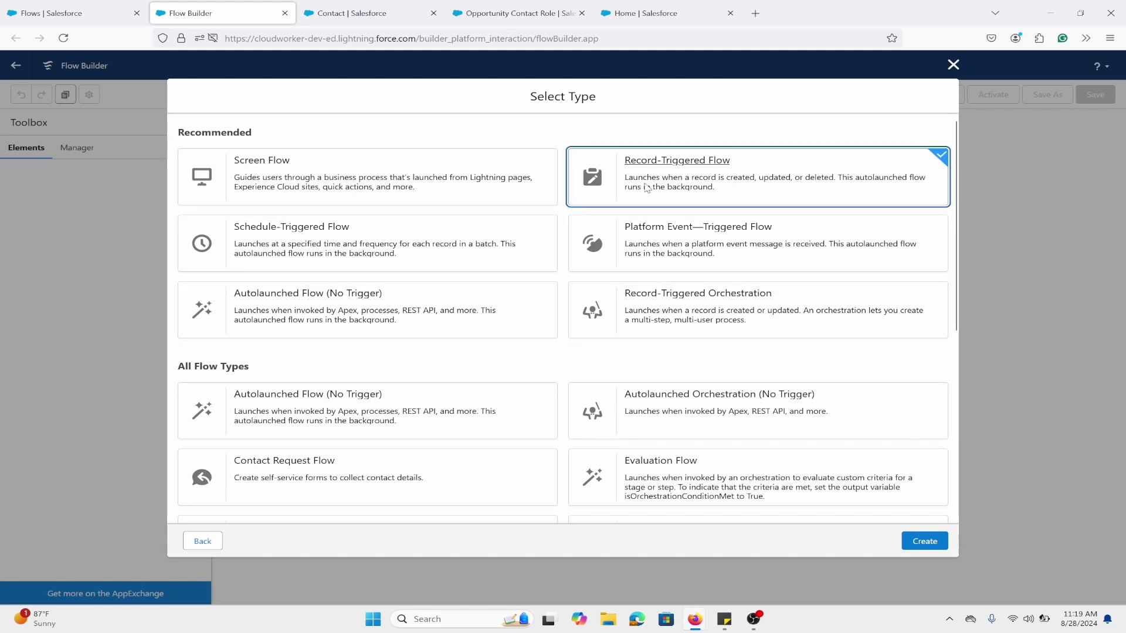
pyautogui.click(922, 540)
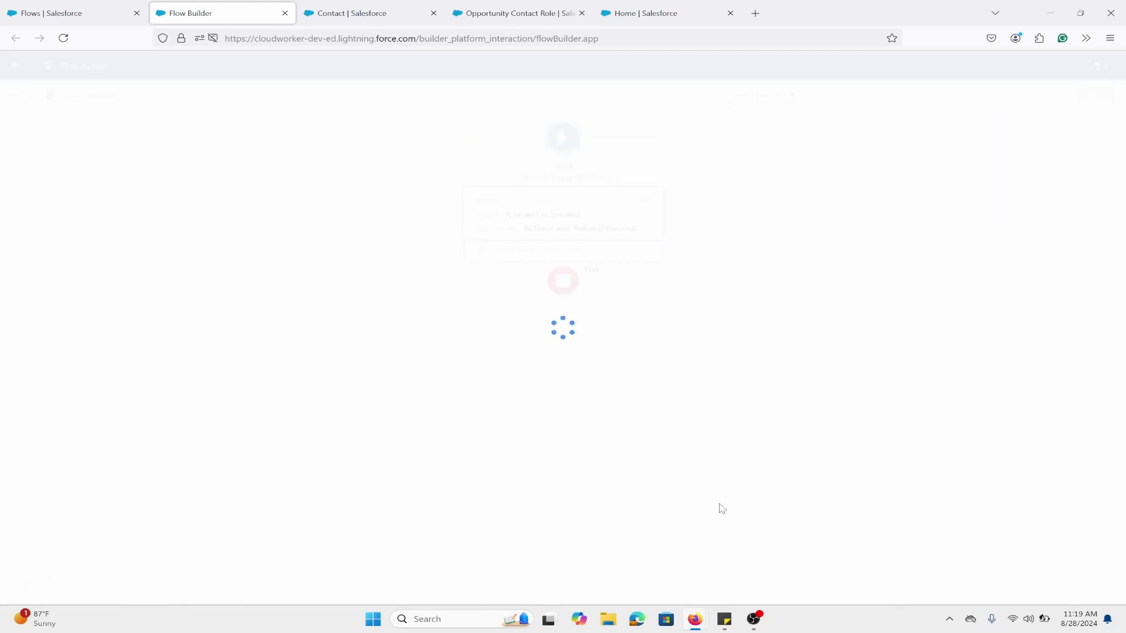
# Step: Set Opportunity as the object whose newly created records trigger the flow
pyautogui.click(577, 221)
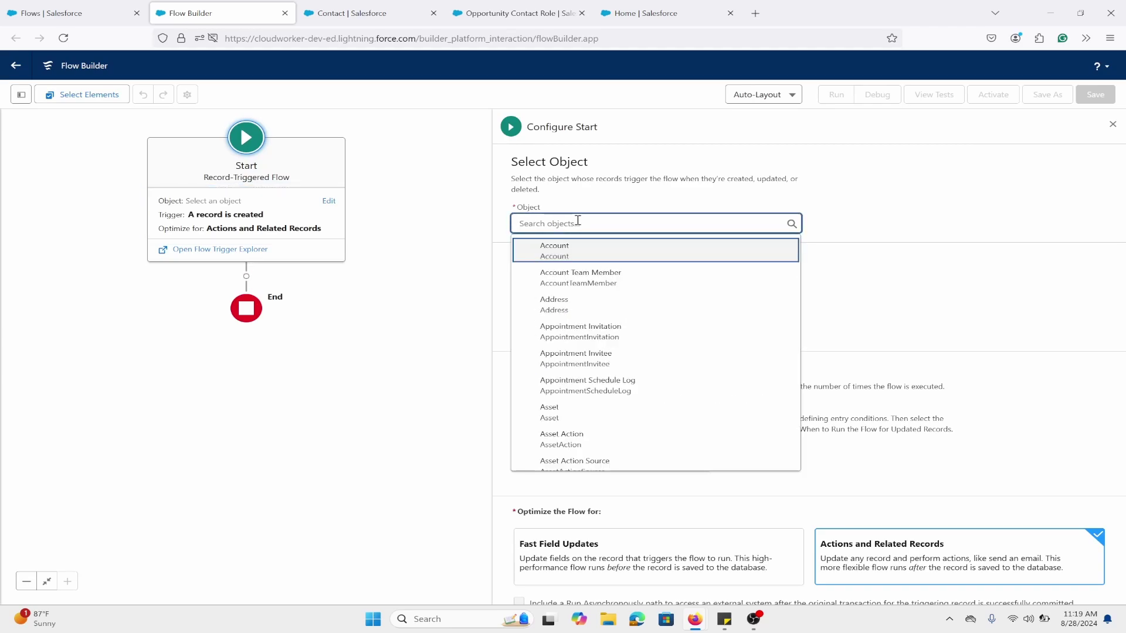
pyautogui.write('oppo')
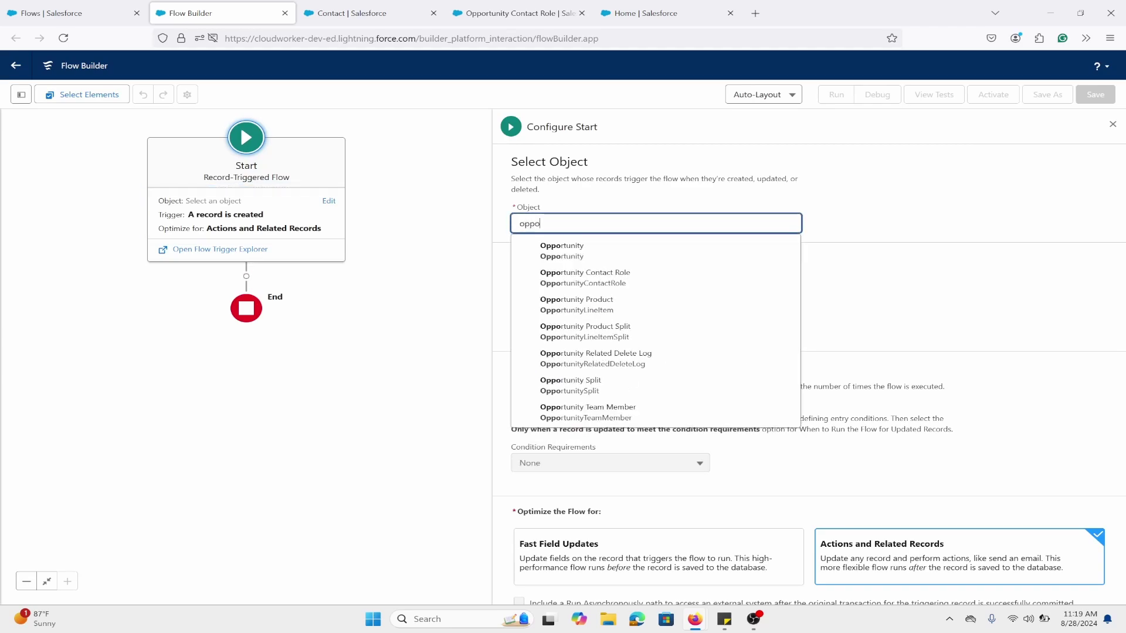
pyautogui.click(630, 247)
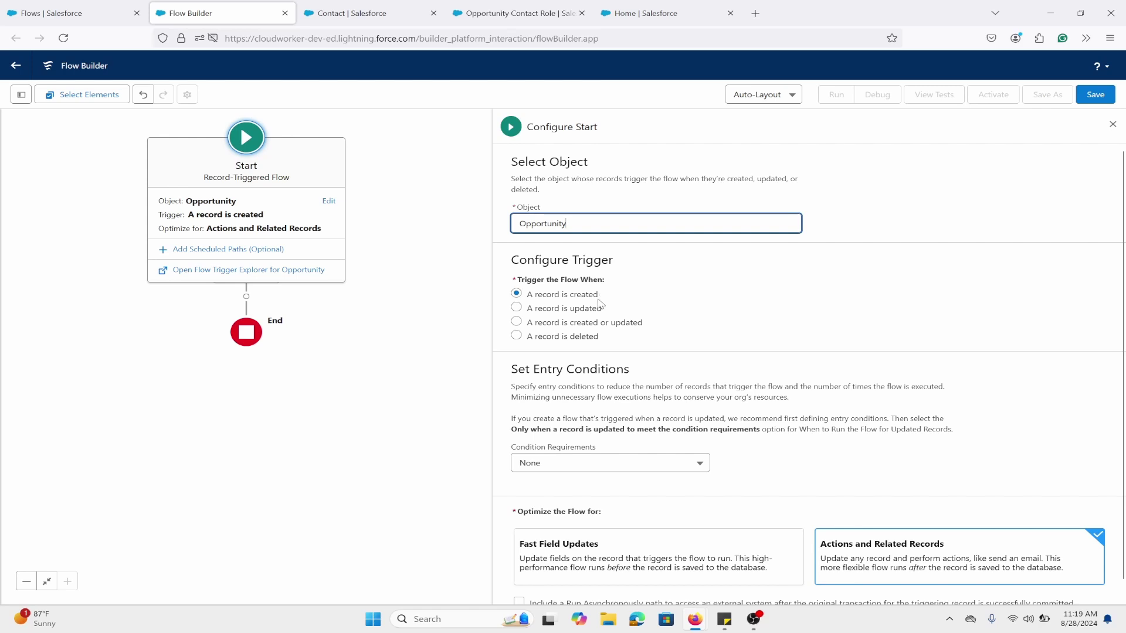
pyautogui.scroll(-1, 727, 487)
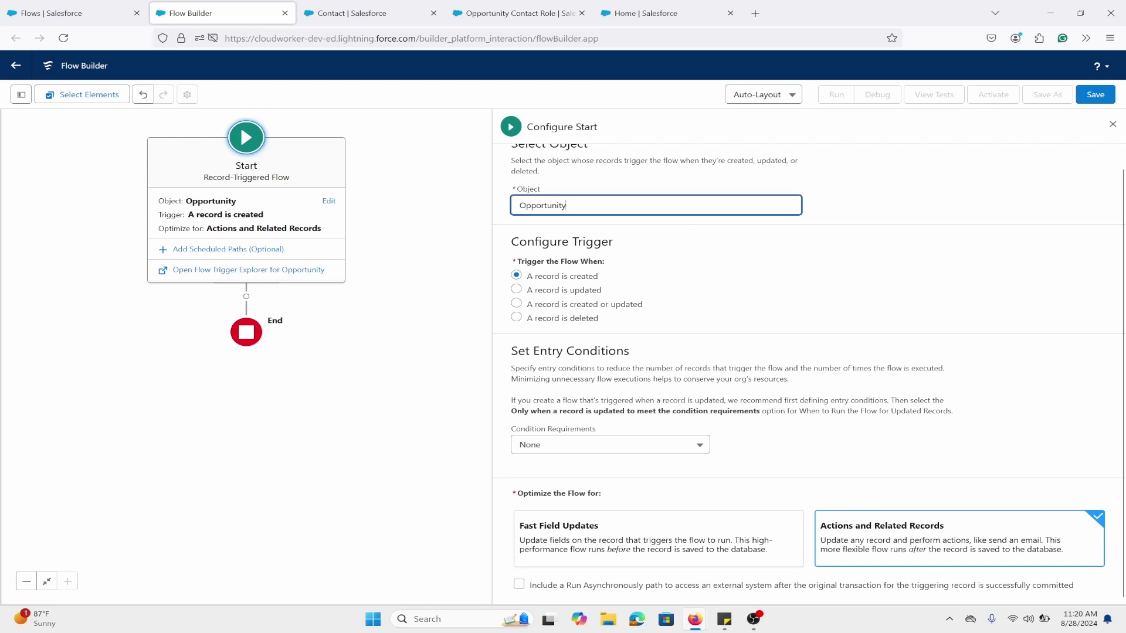
# Step: Save the flow with the label "Add oppo contact role to opp" and the API name Add_oppo_contact_role_to_opp
pyautogui.click(1097, 100)
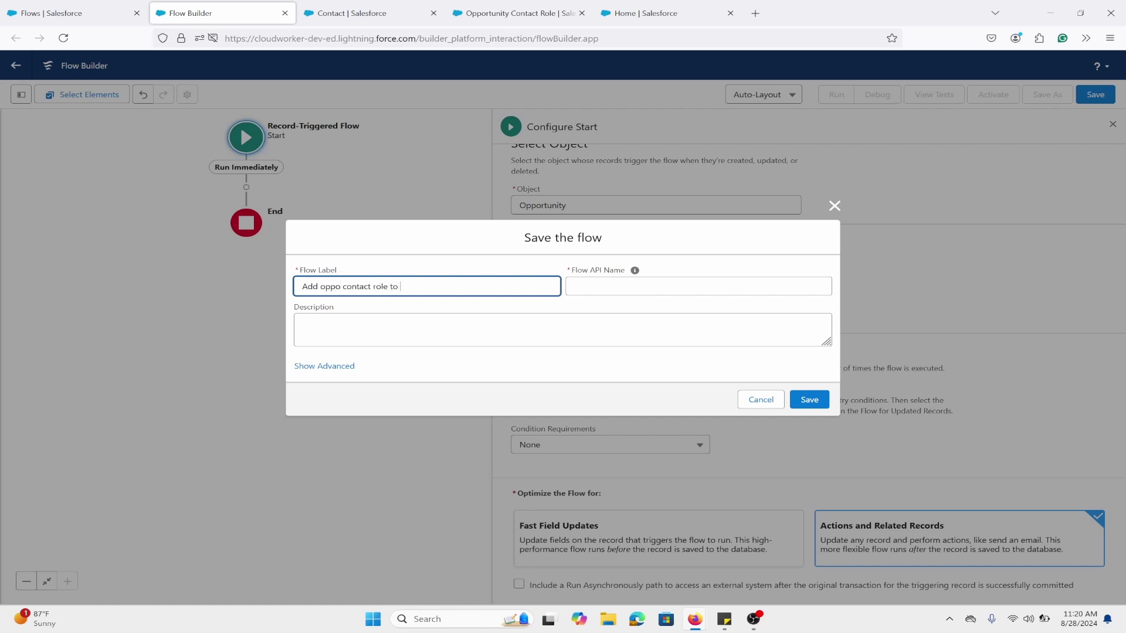
pyautogui.press('Tab')
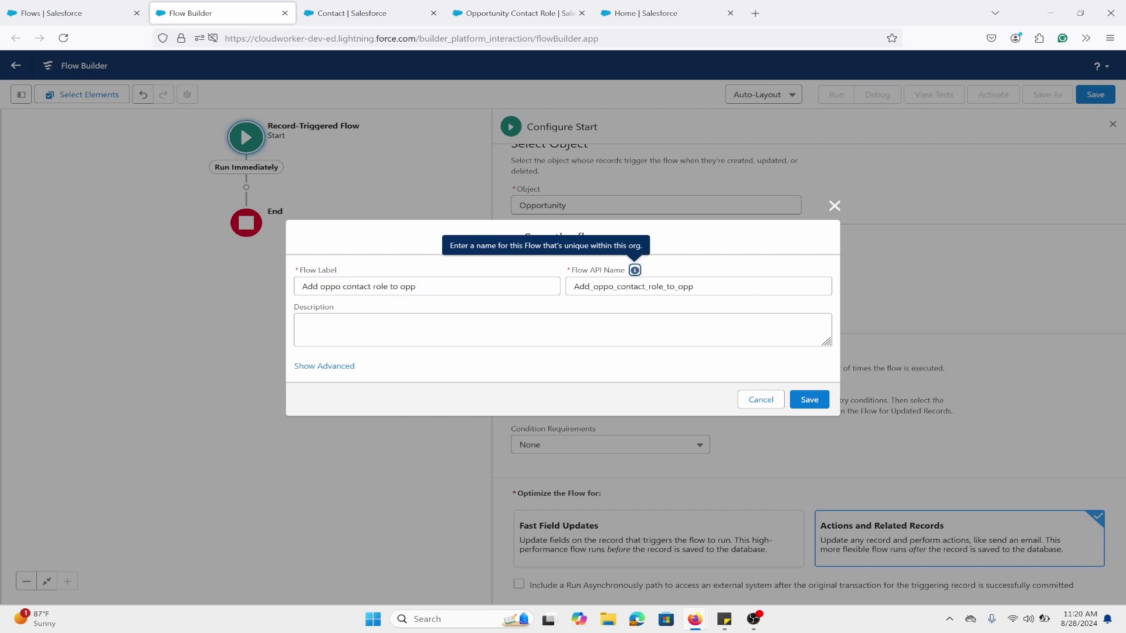
pyautogui.click(808, 399)
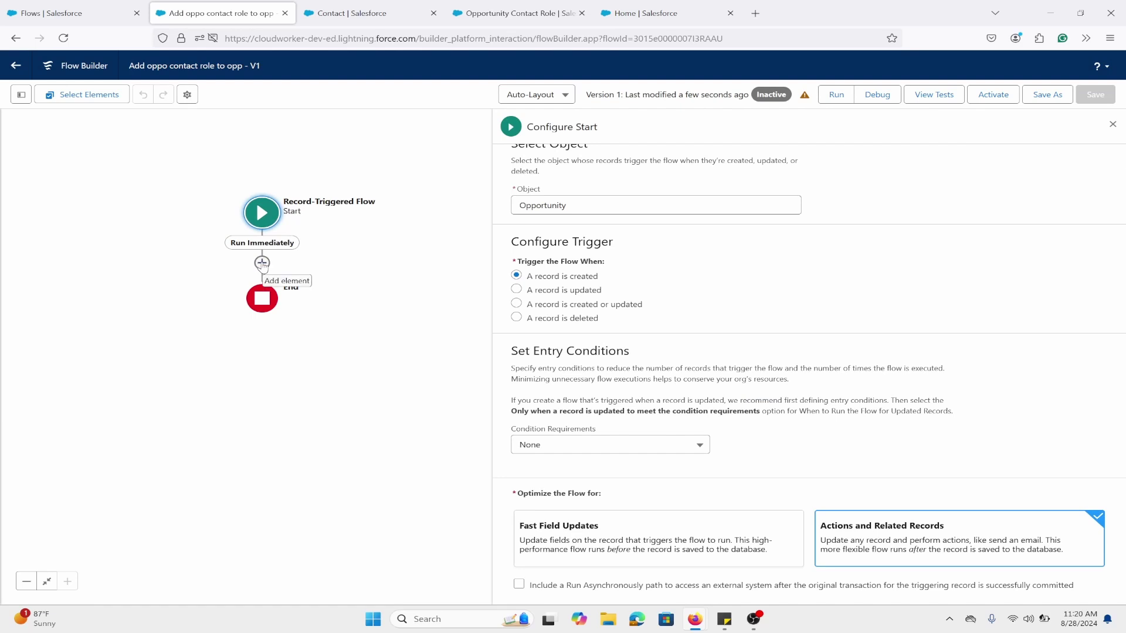
# Step: Add a Decision element on the Run Immediately path and label it "Does opp have contact role"
pyautogui.click(262, 263)
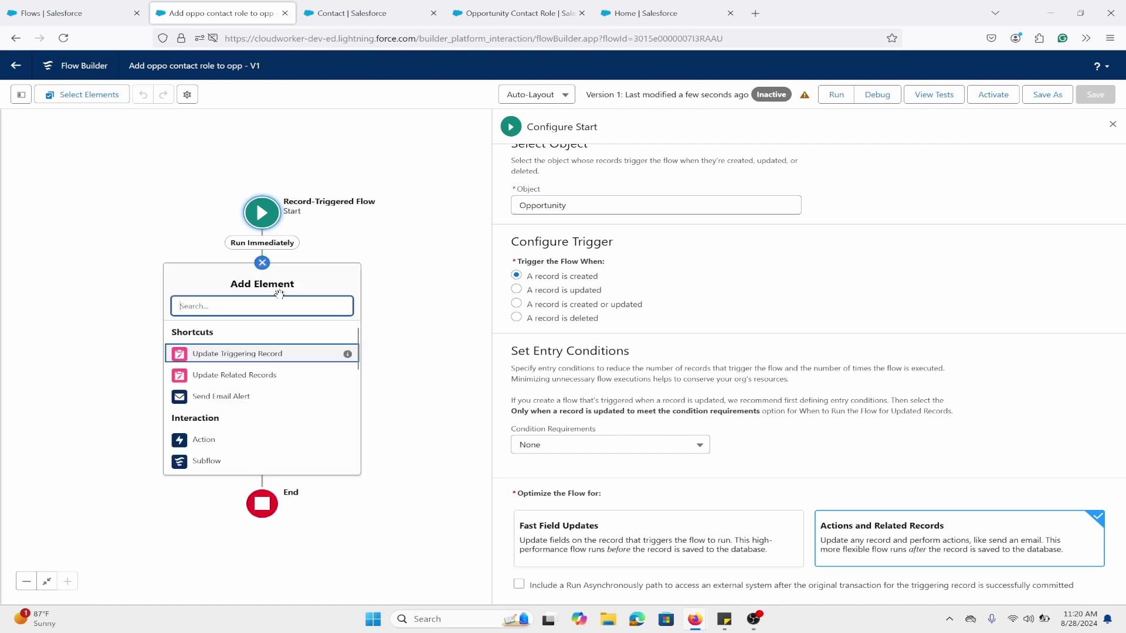
pyautogui.write('dec')
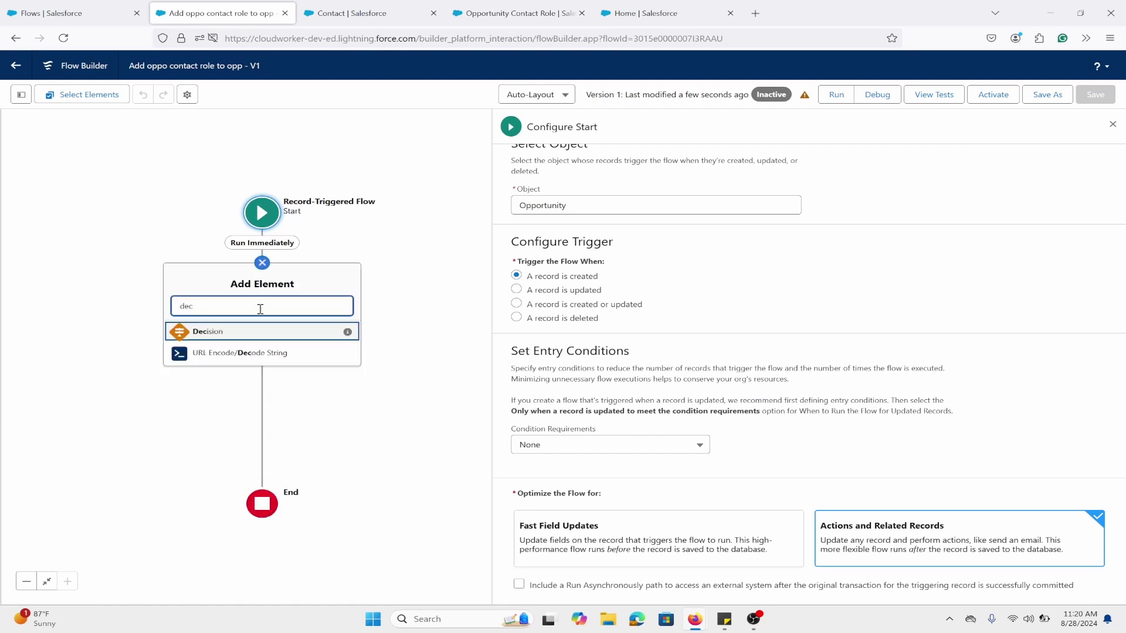
pyautogui.press('Return')
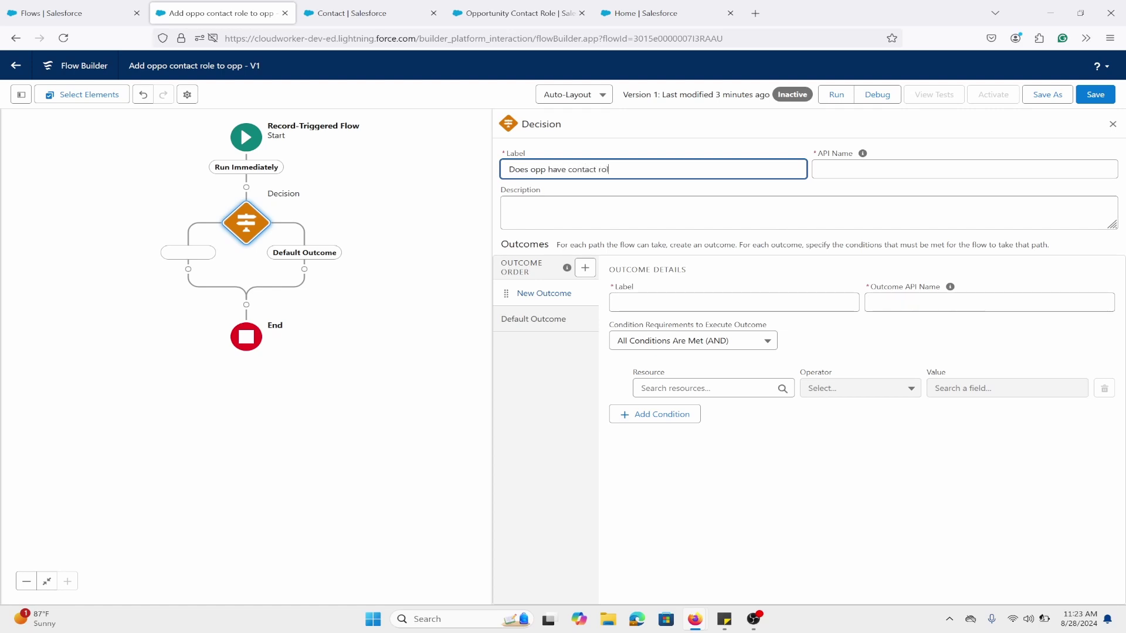
# Step: Label the decision's new outcome "Add" and give it the outcome API name Add
pyautogui.click(629, 301)
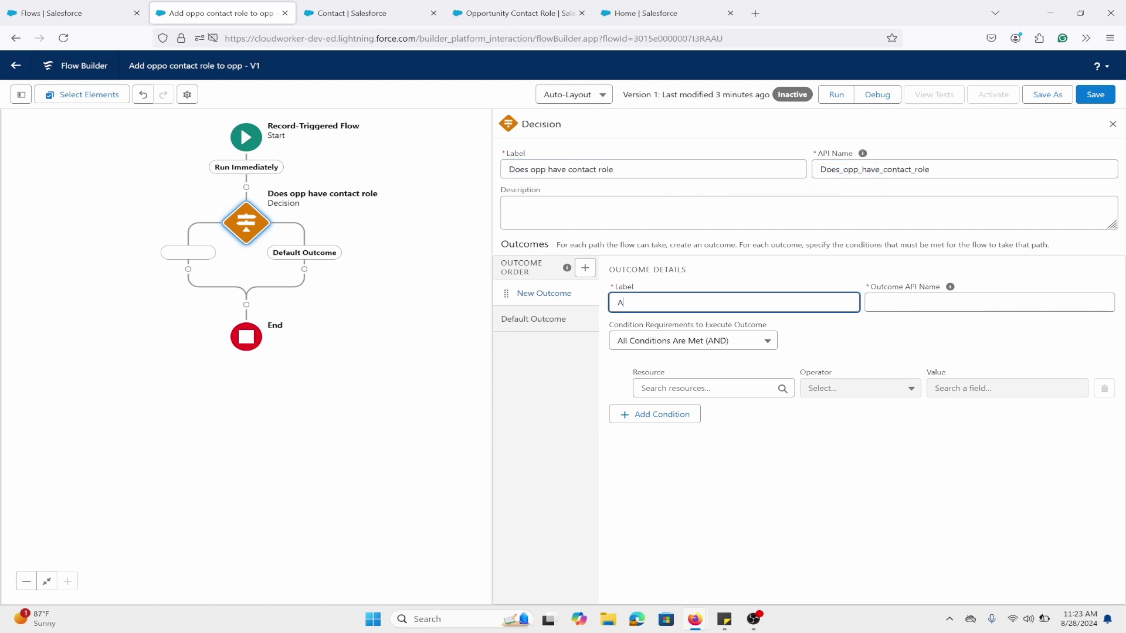
pyautogui.click(918, 303)
pyautogui.write('AddAdd')
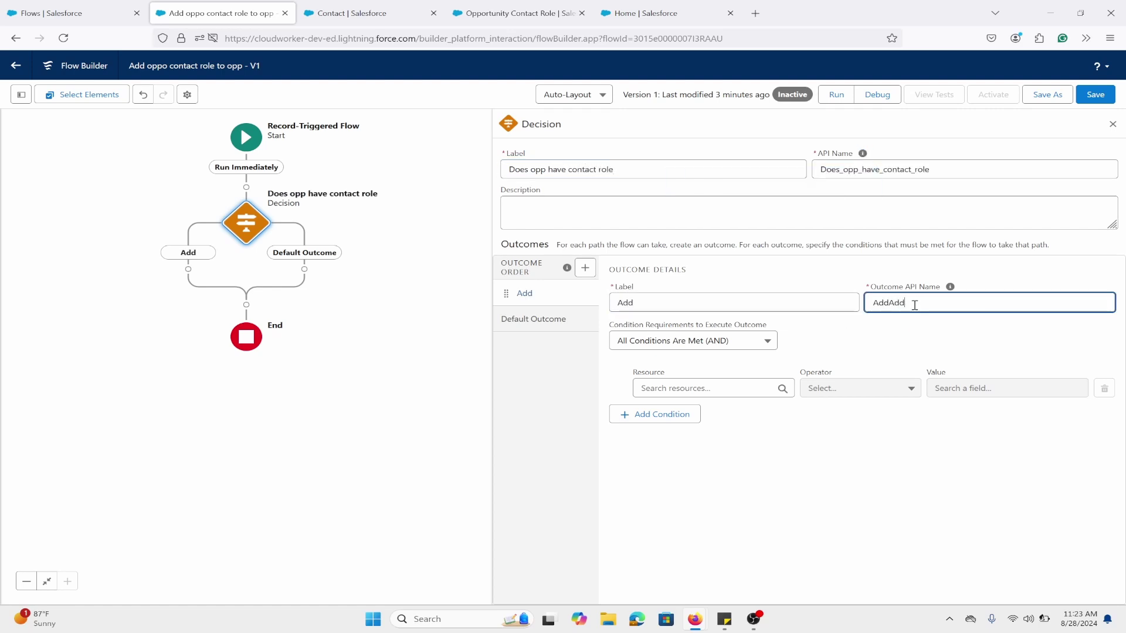
pyautogui.hotkey('ctrl', 'z')
pyautogui.hotkey('ctrl', 'z')
# Step: Rename the decision's default outcome to "Do not add"
pyautogui.click(561, 334)
pyautogui.click(689, 303)
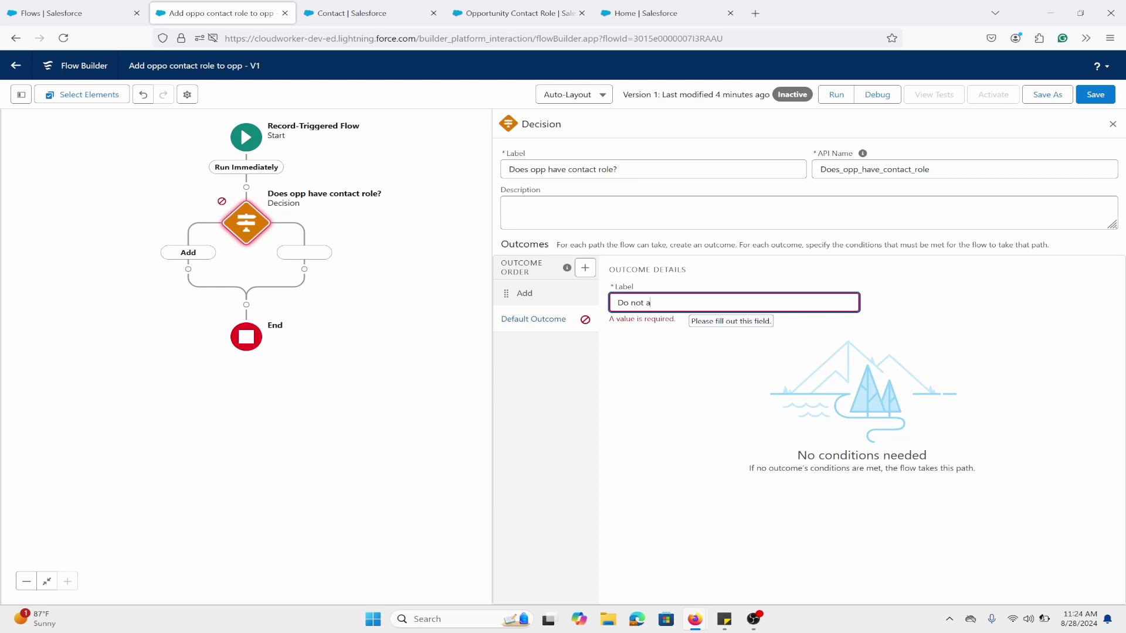
pyautogui.click(698, 355)
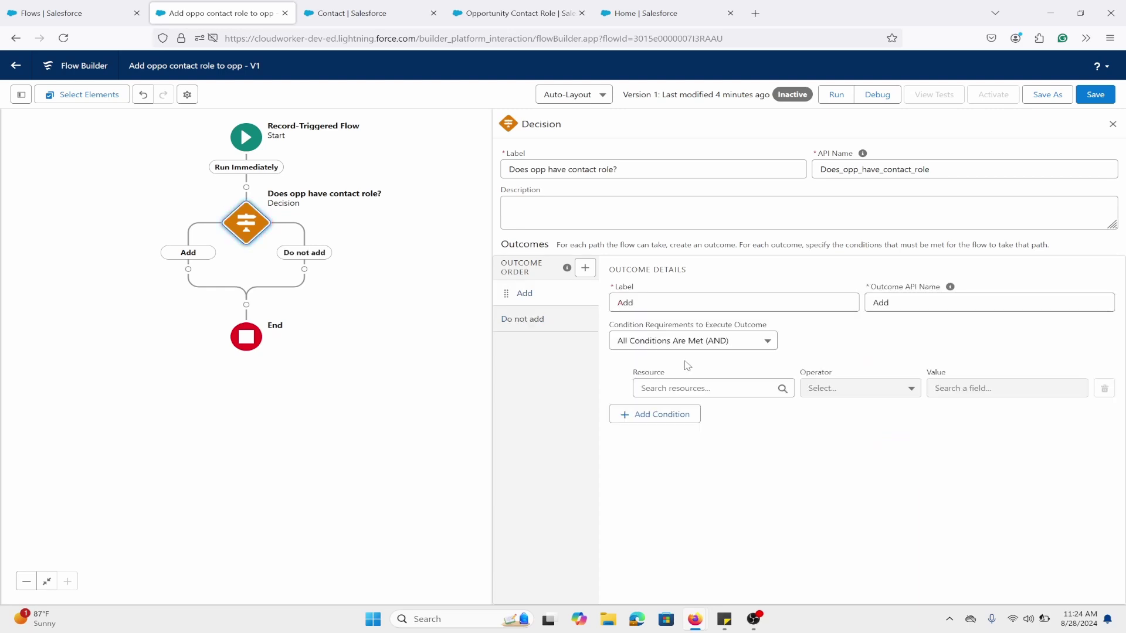
# Step: Choose the triggering opportunity's Account ID text field as the resource of the Add outcome's condition
pyautogui.click(715, 389)
pyautogui.scroll(-3, 716, 435)
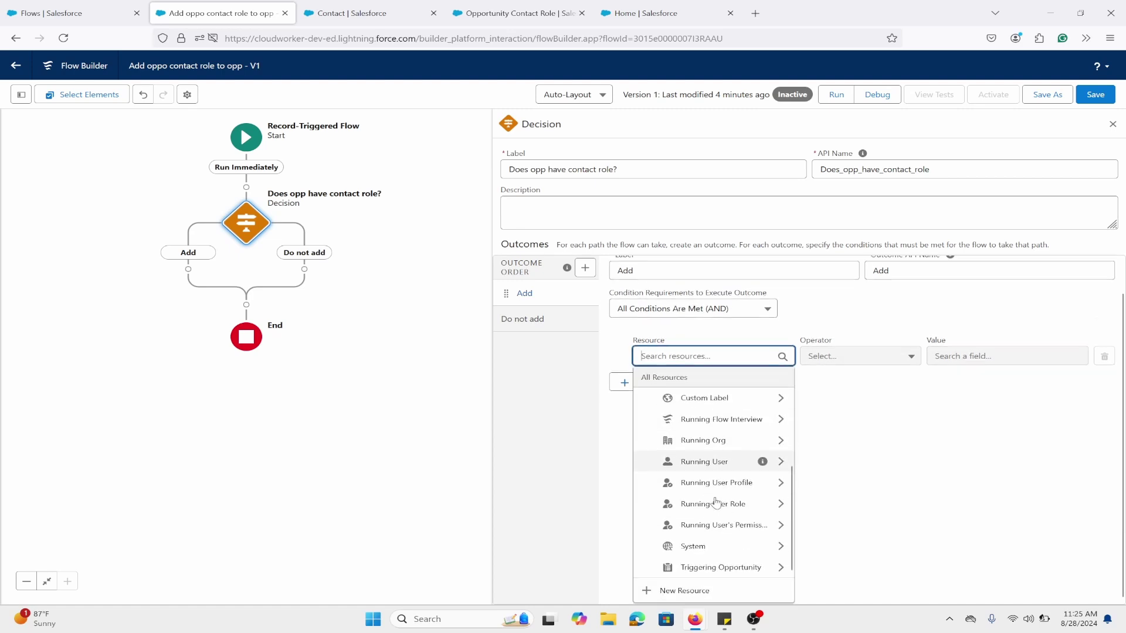
pyautogui.click(754, 567)
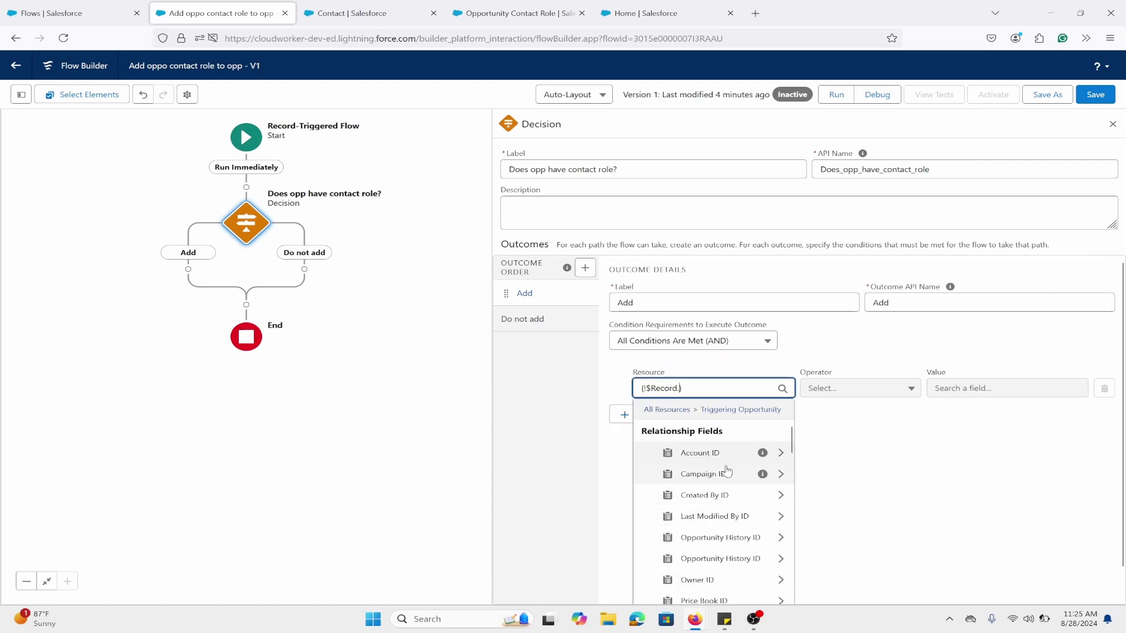
pyautogui.write('acc')
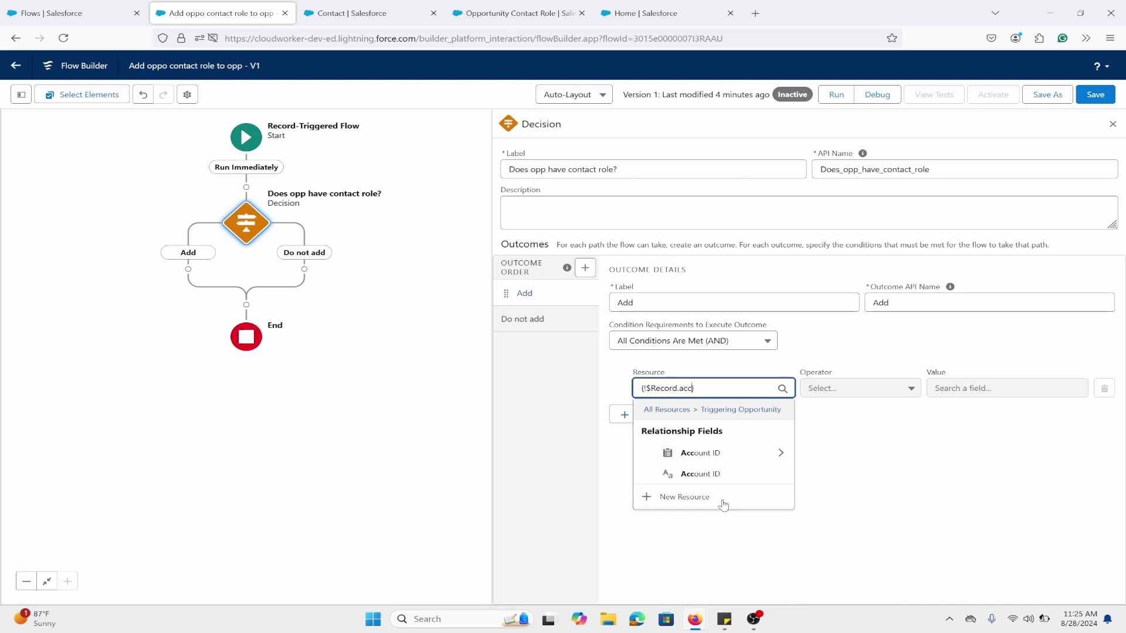
pyautogui.click(733, 479)
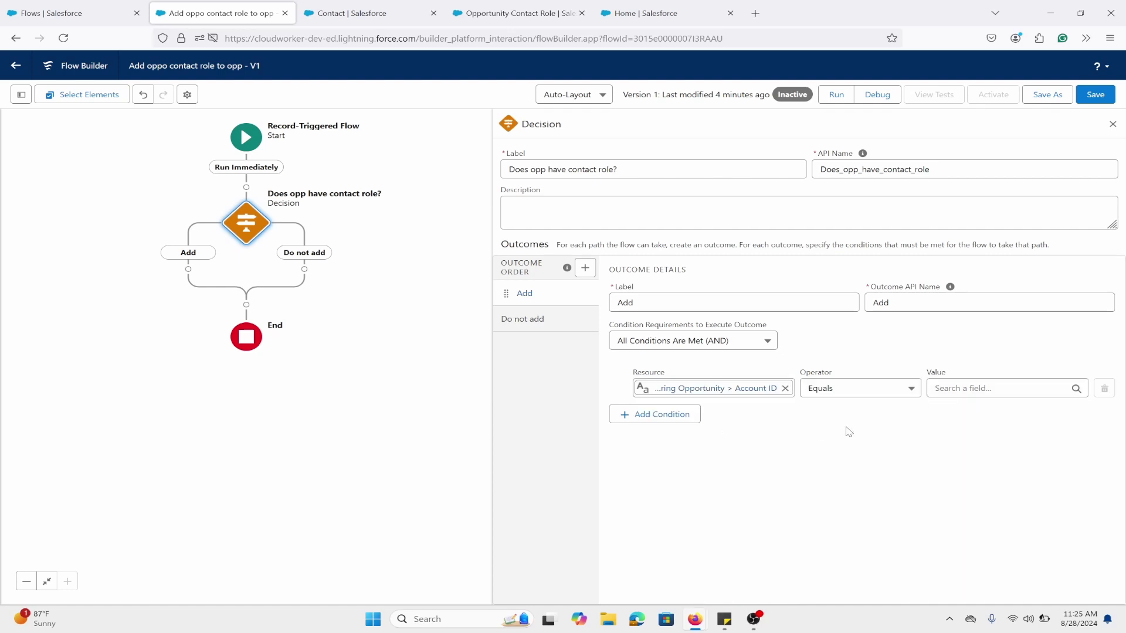
# Step: Set the Account ID condition's operator to Is Null with the value False, and save the flow
pyautogui.click(840, 387)
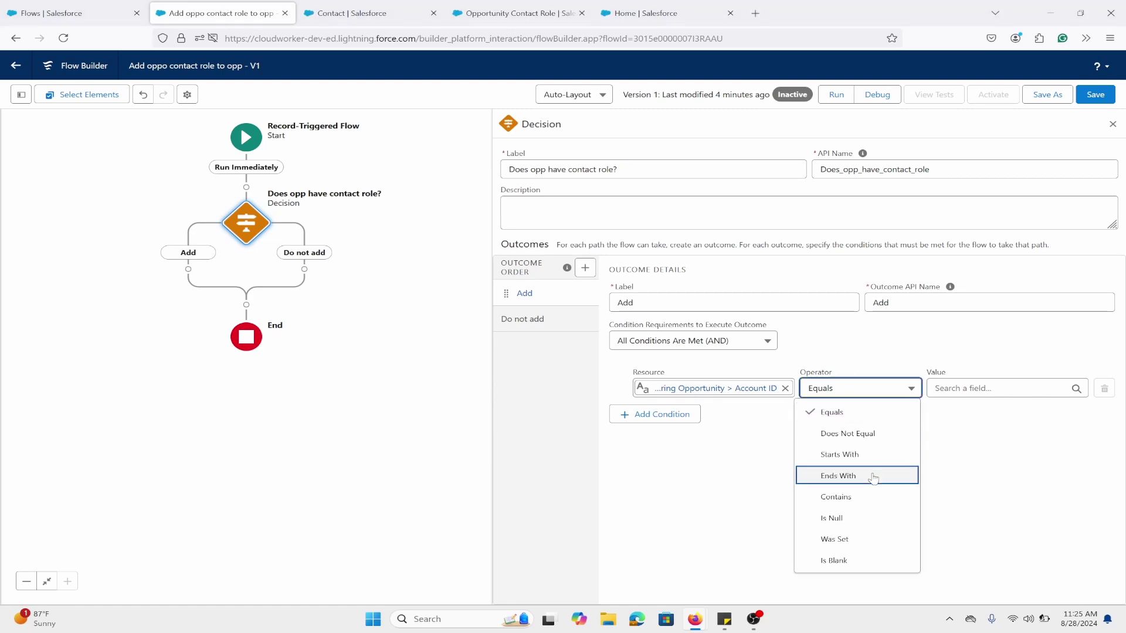
pyautogui.click(859, 515)
pyautogui.click(968, 389)
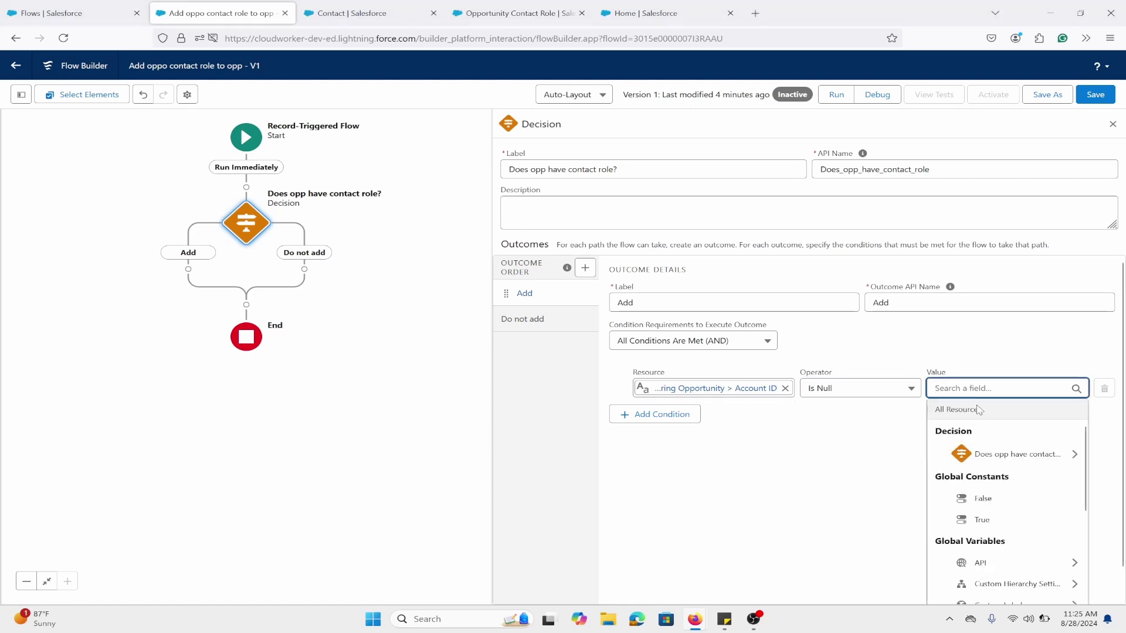
pyautogui.click(1010, 500)
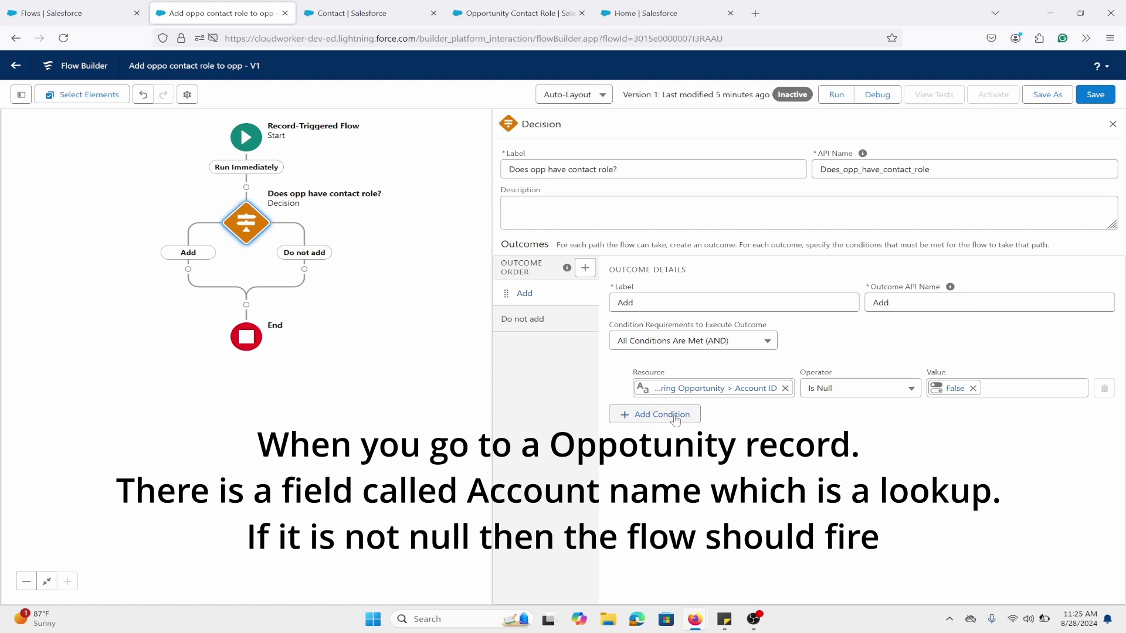
pyautogui.hotkey('ctrl', 's')
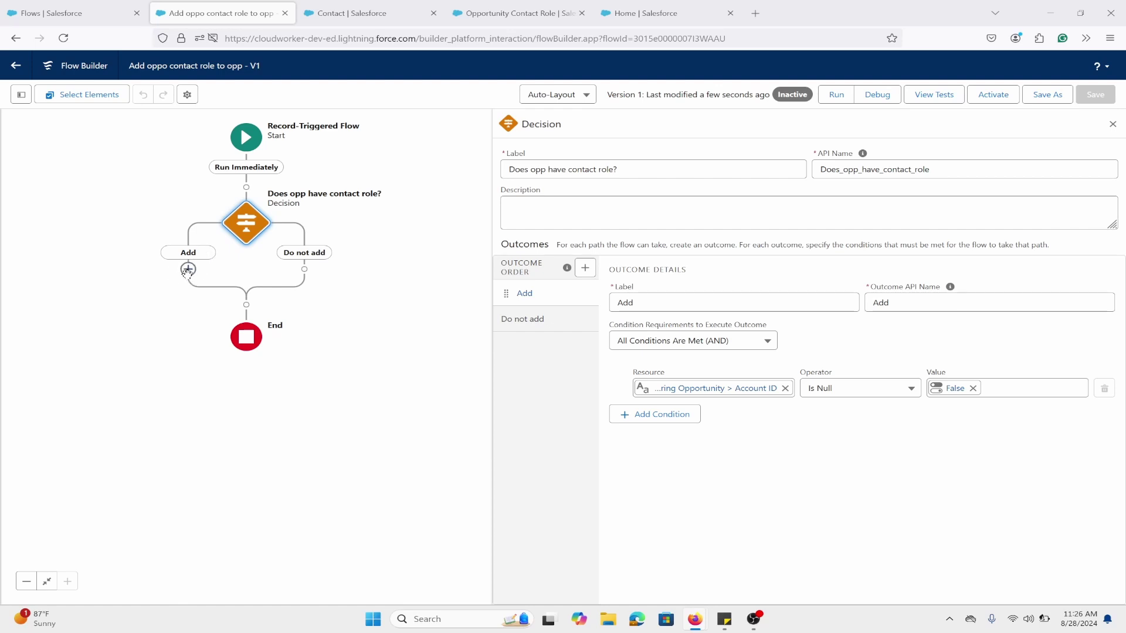
# Step: Add a Get Records element labelled "Get contacts" to the decision's Add path, with the API name Get_contacts
pyautogui.click(187, 269)
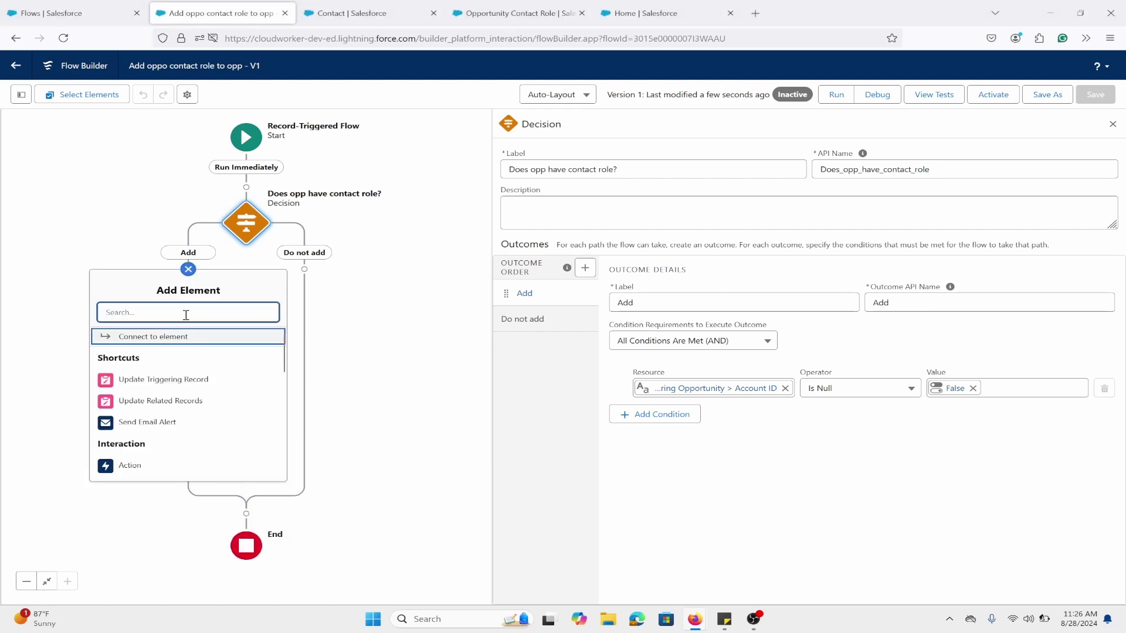
pyautogui.write('get')
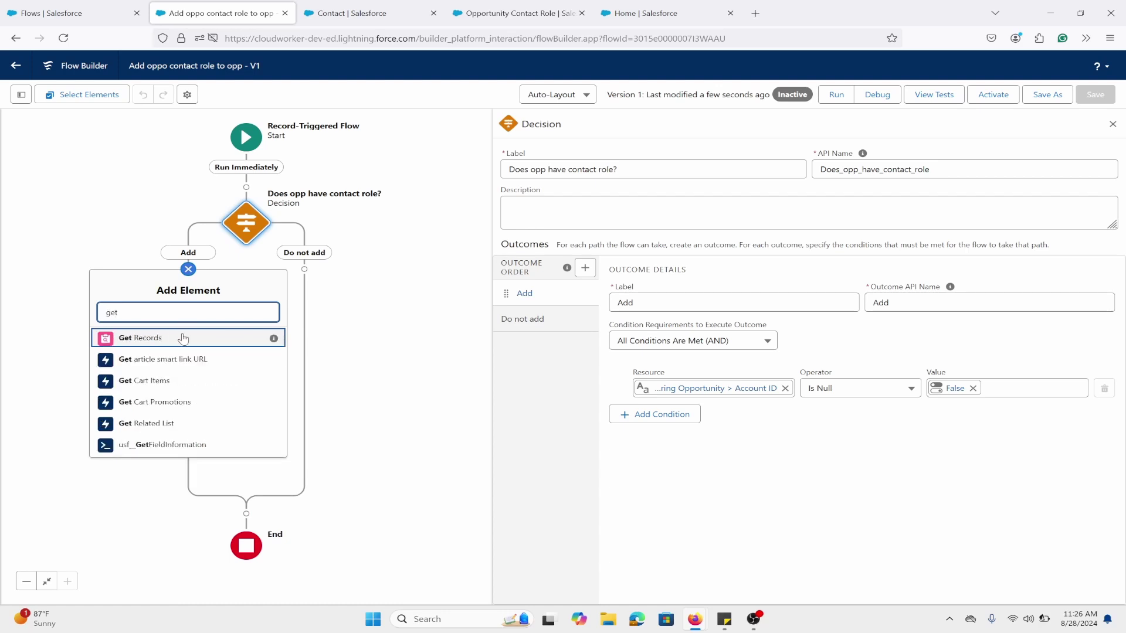
pyautogui.click(184, 340)
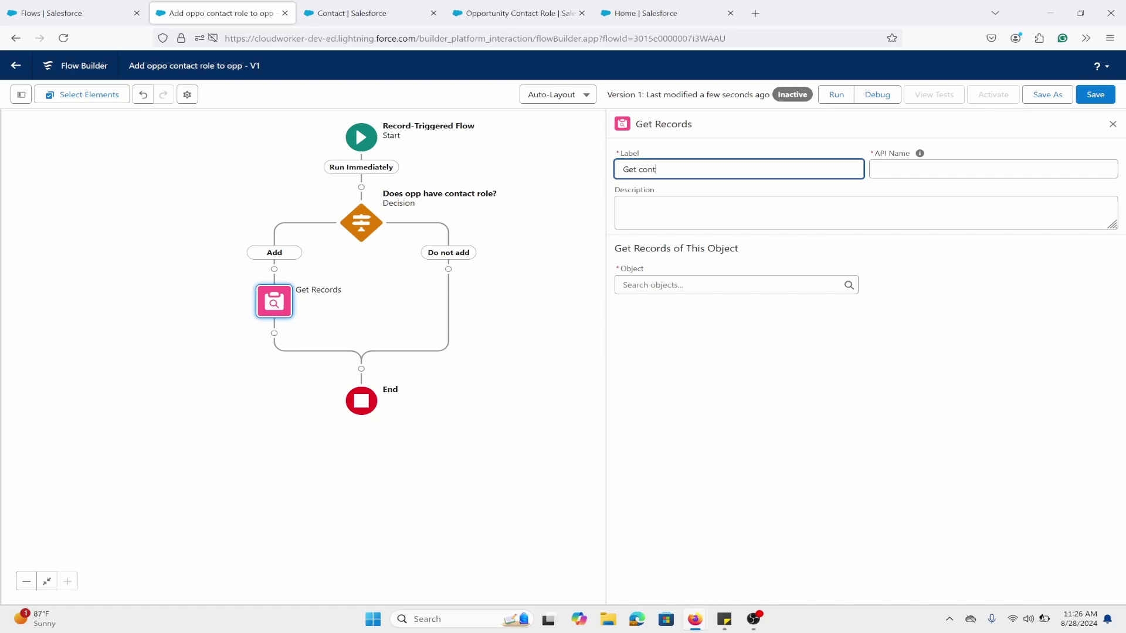
pyautogui.press('Tab')
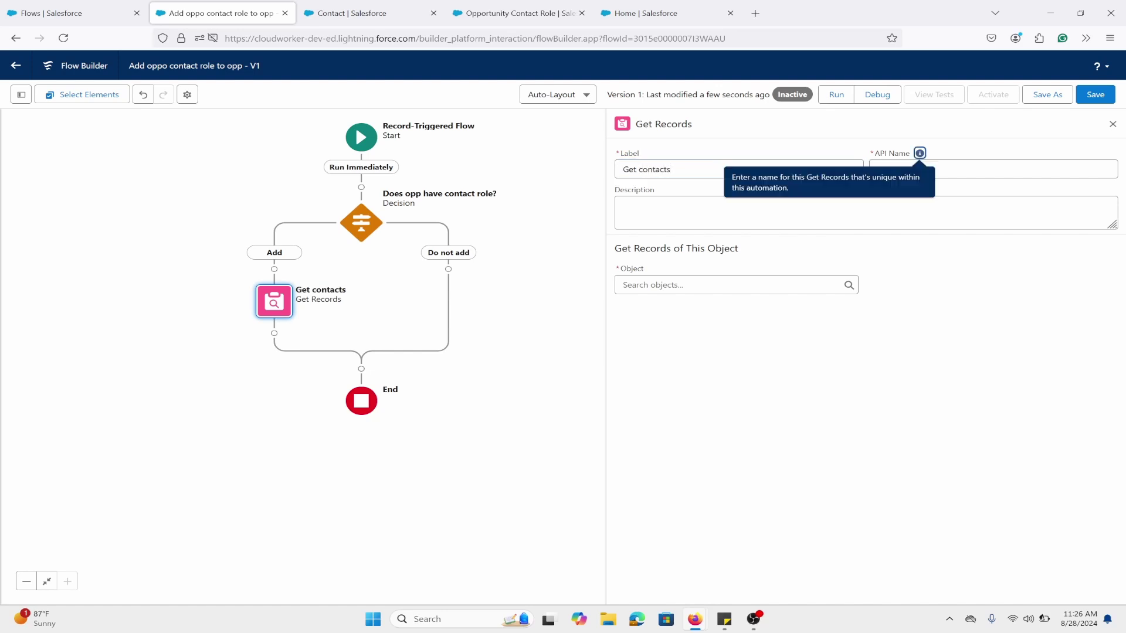
pyautogui.click(935, 262)
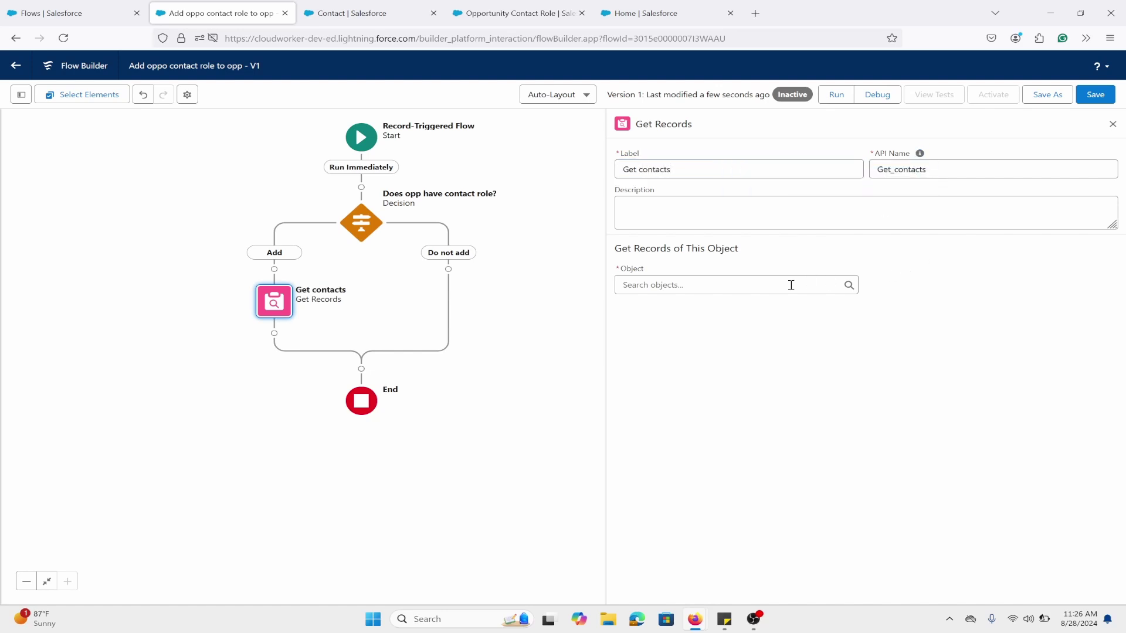
# Step: Set the object of the Get contacts element to Contact
pyautogui.click(766, 287)
pyautogui.write('cont')
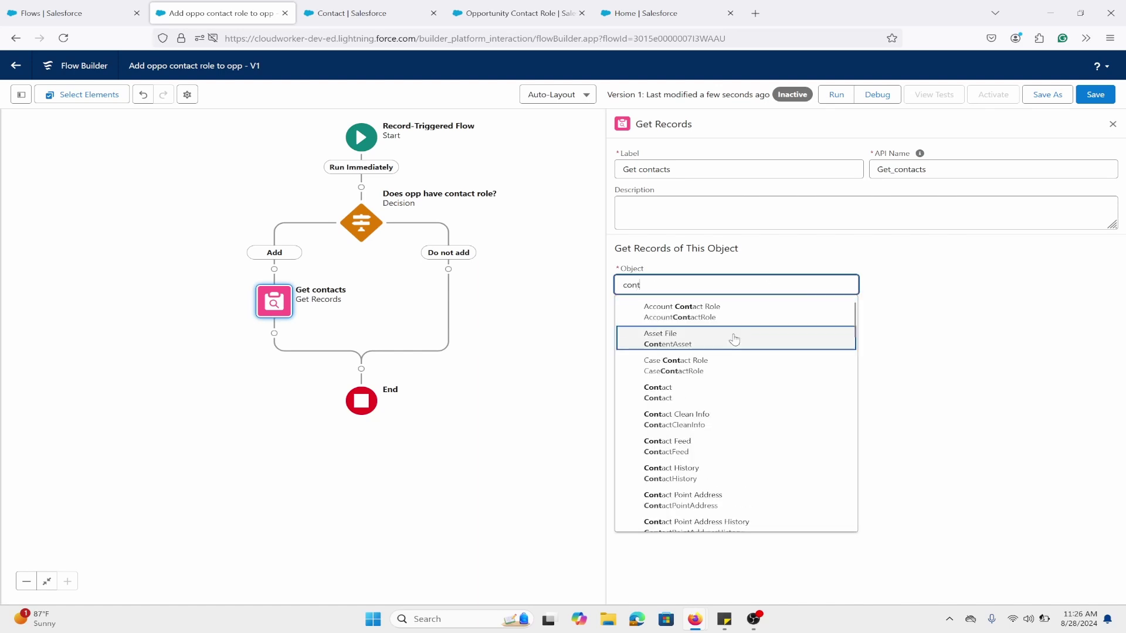
pyautogui.click(703, 393)
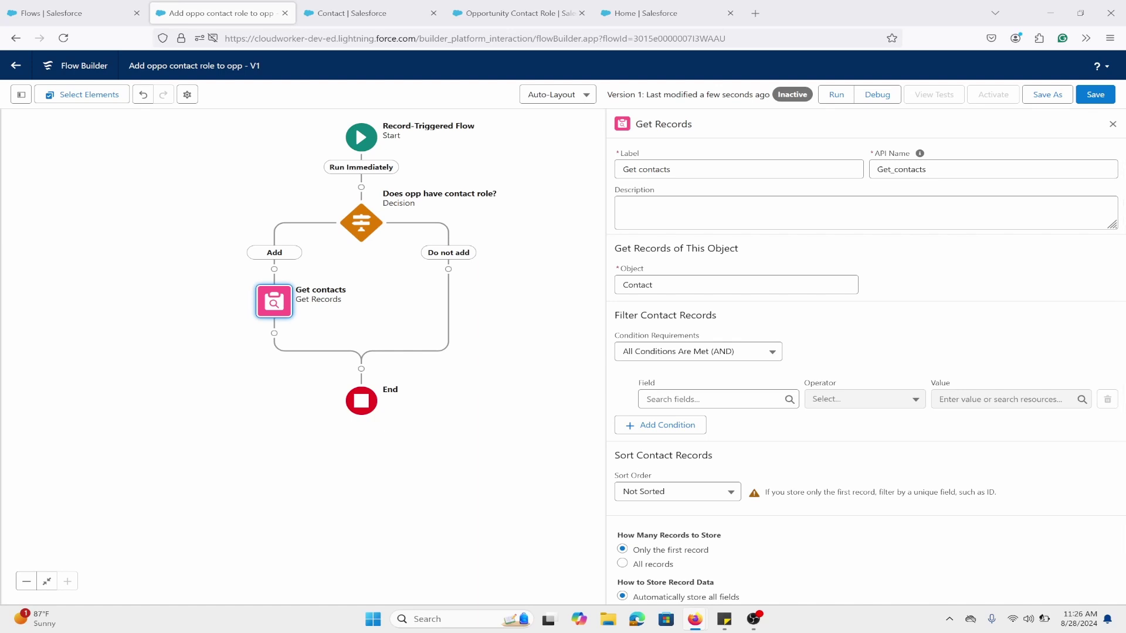
# Step: Filter the contact records so that AccountId equals the triggering record's Account ID text field
pyautogui.click(725, 401)
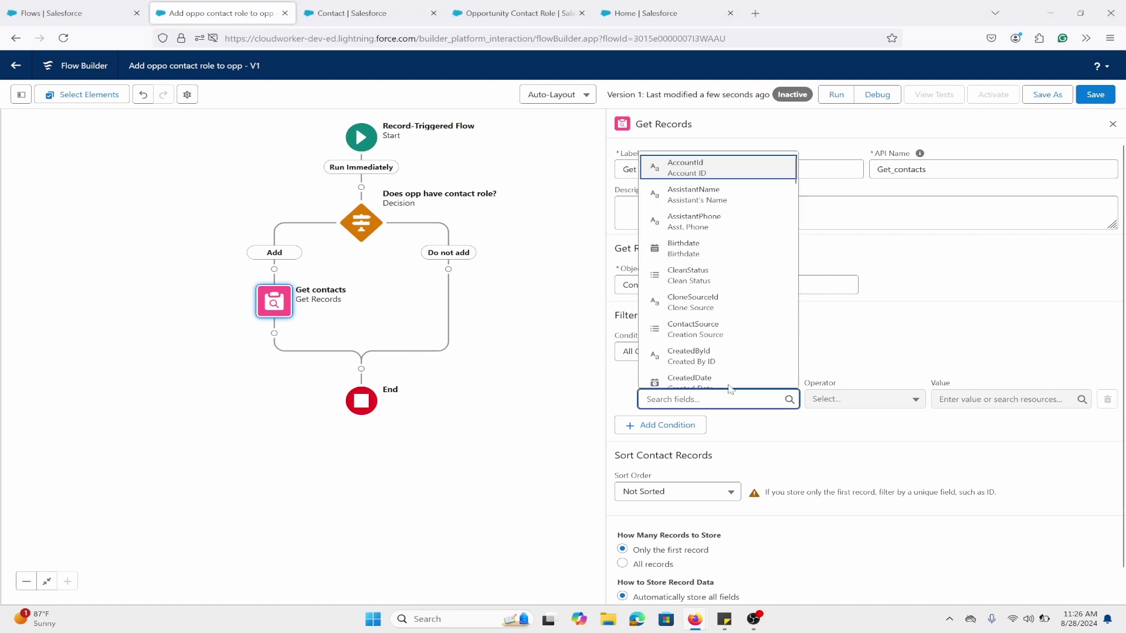
pyautogui.click(740, 169)
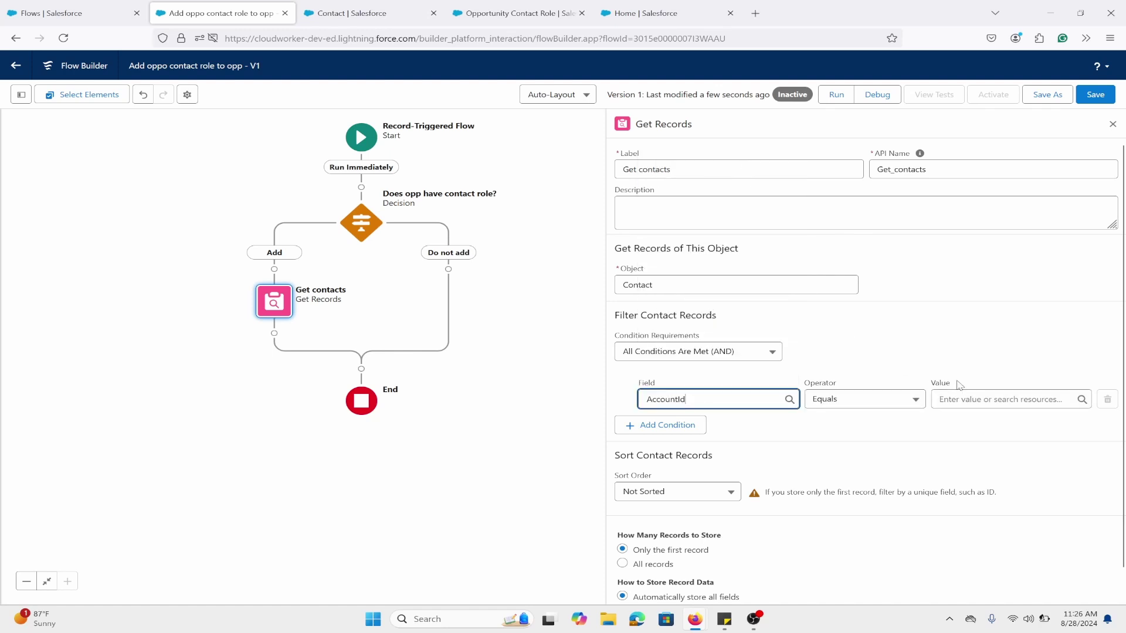
pyautogui.click(995, 398)
pyautogui.scroll(-5, 991, 377)
pyautogui.click(991, 347)
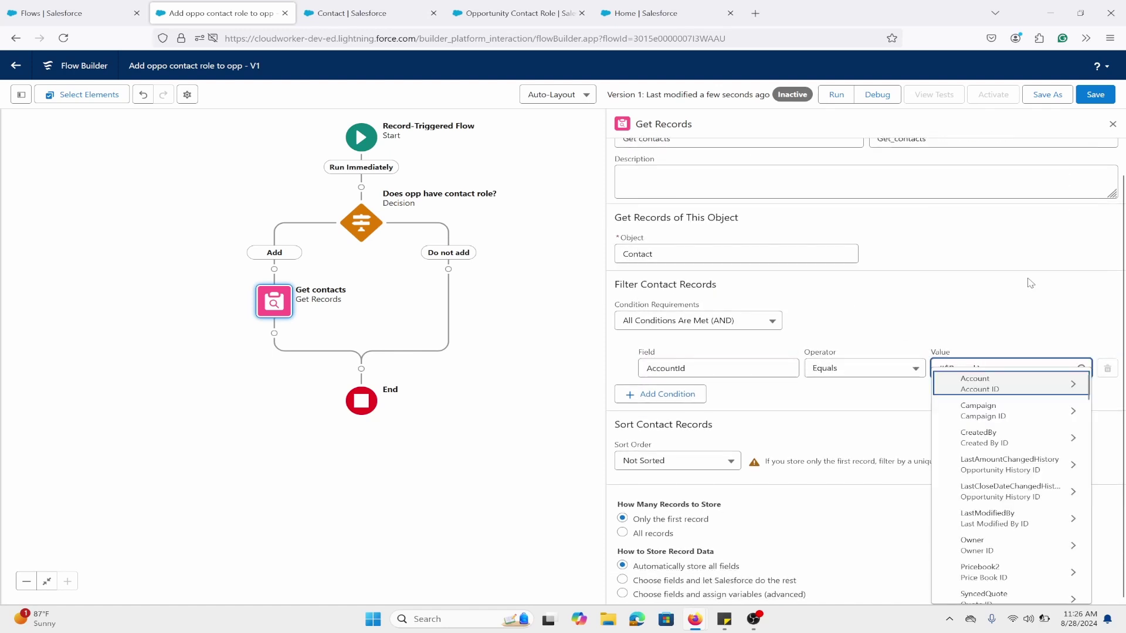
pyautogui.write('Acc')
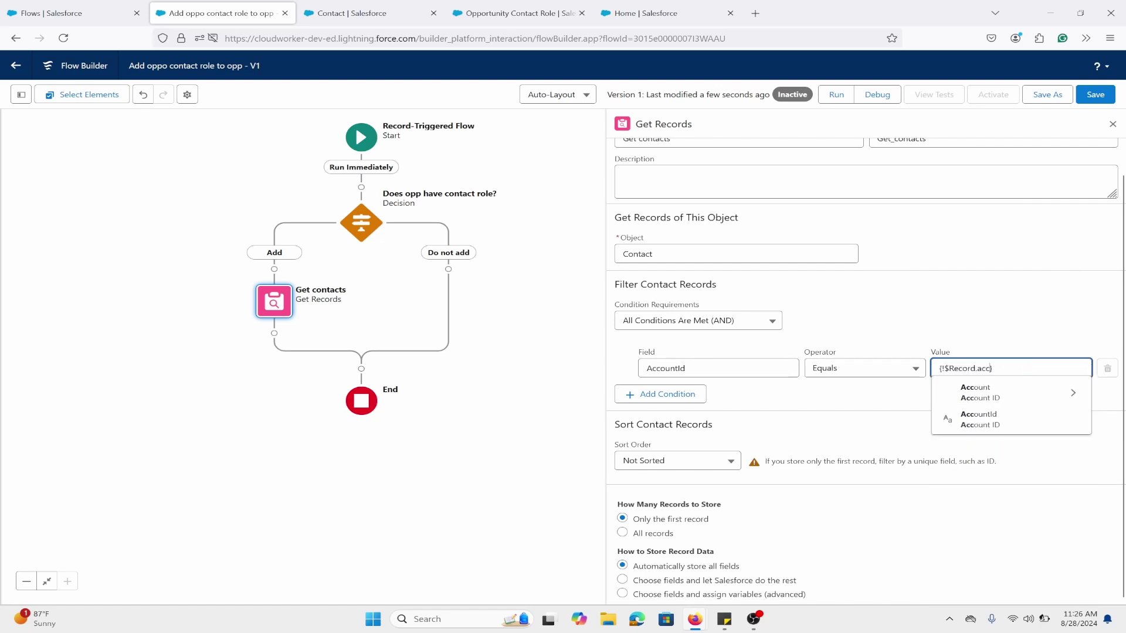
pyautogui.click(982, 409)
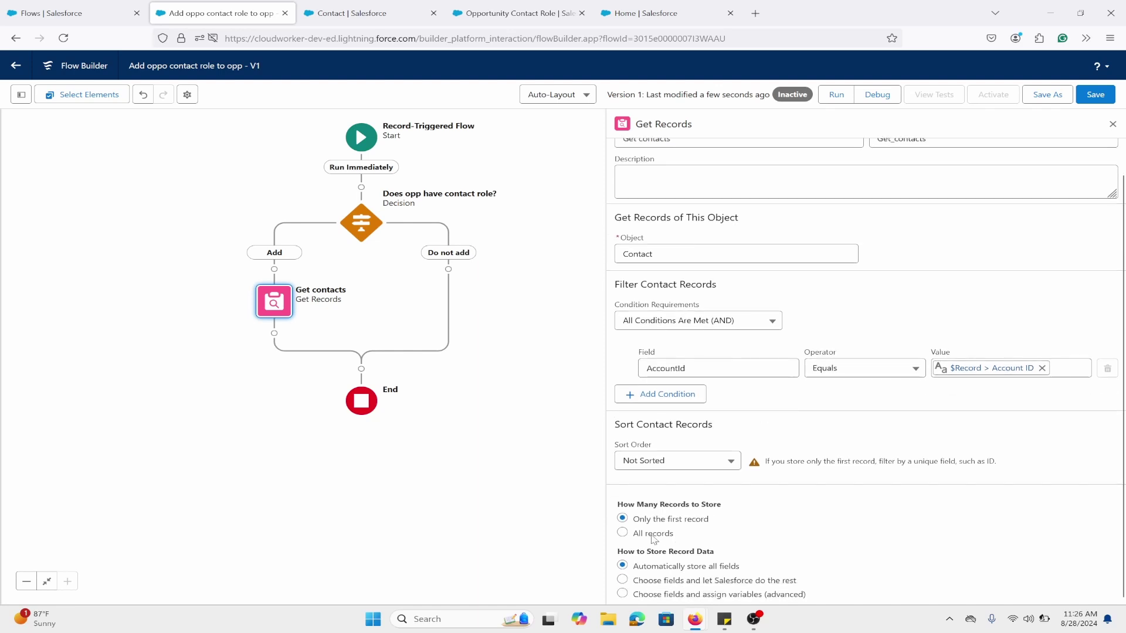
# Step: Have the Get contacts element store all records, and save the flow
pyautogui.click(623, 533)
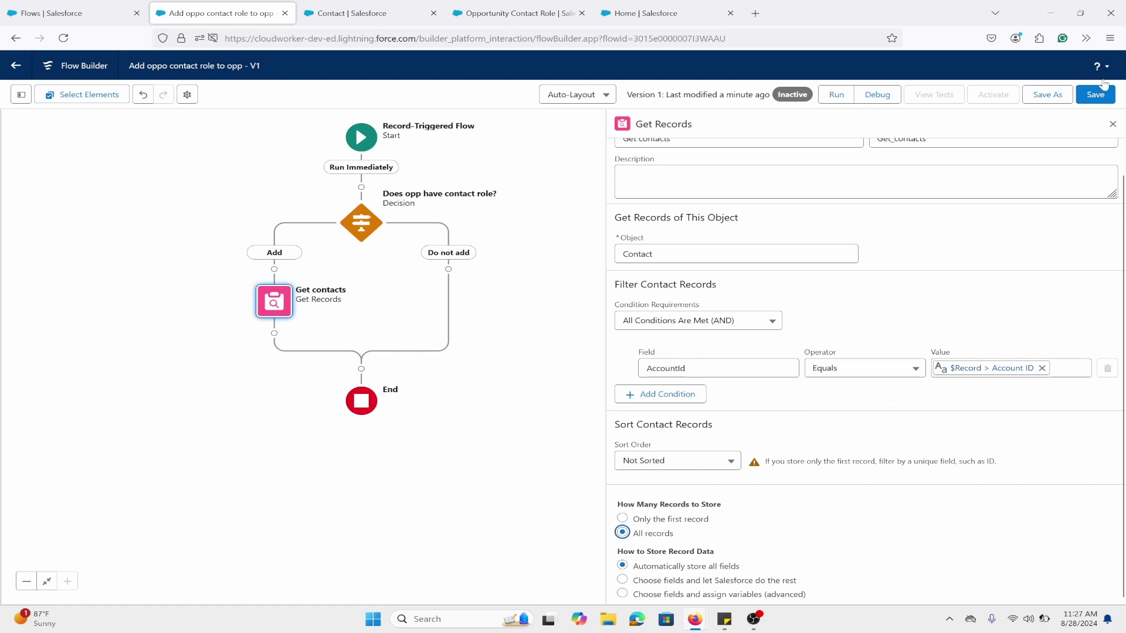
pyautogui.click(1095, 94)
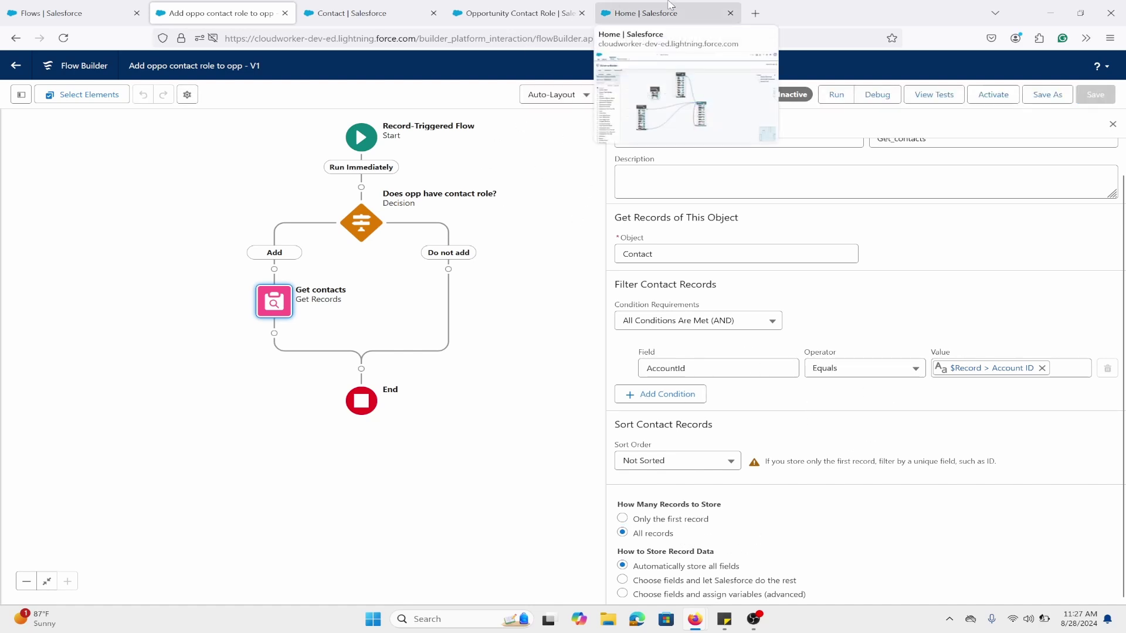
# Step: Examine in Schema Builder how Contact, Account, Opportunity and Opportunity Contact Role are related, and return to the flow
pyautogui.click(636, 13)
pyautogui.moveTo(666, 289); pyautogui.dragTo(758, 332)
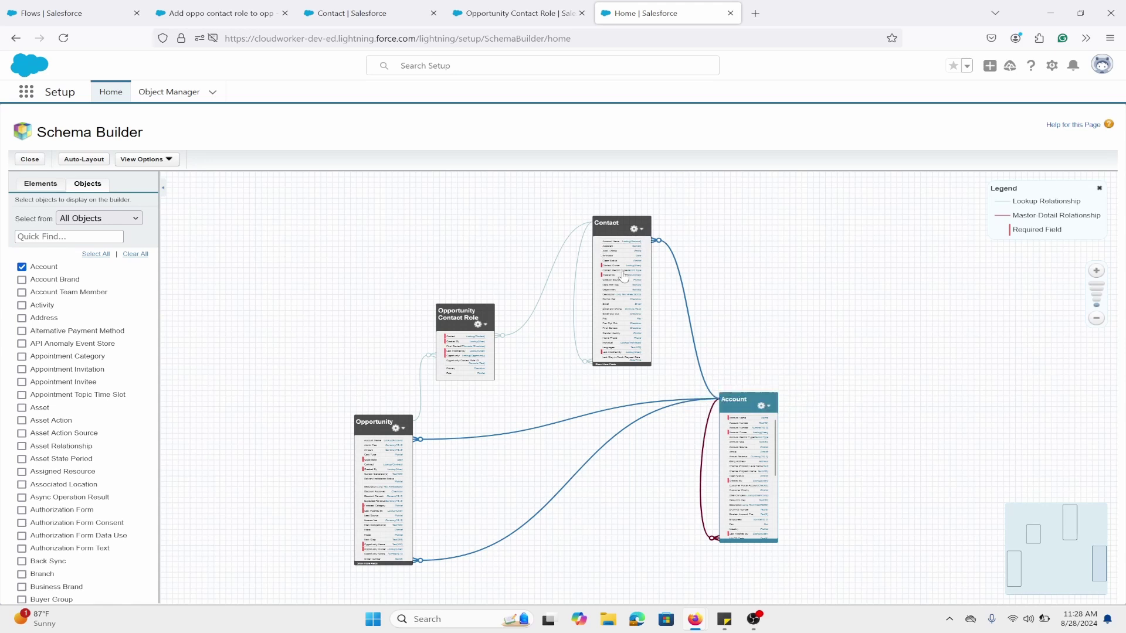
pyautogui.hotkey('ctrl', '2')
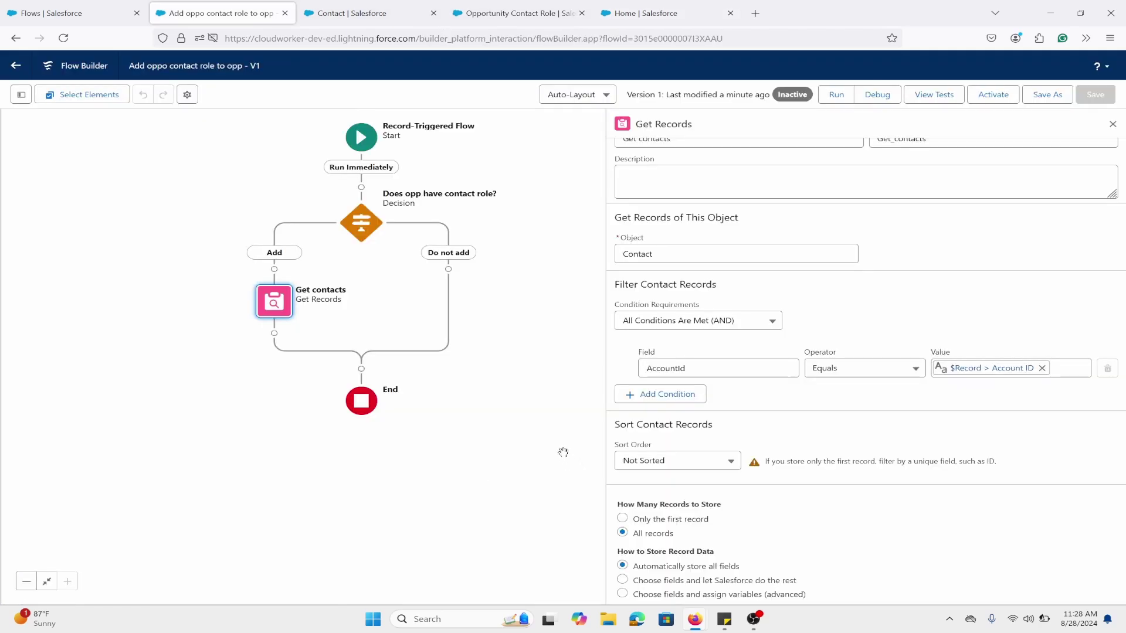
# Step: Add a Loop labelled "Loop Thru Account contacts" after Get contacts, with Contacts from Get contacts as its collection variable
pyautogui.click(273, 333)
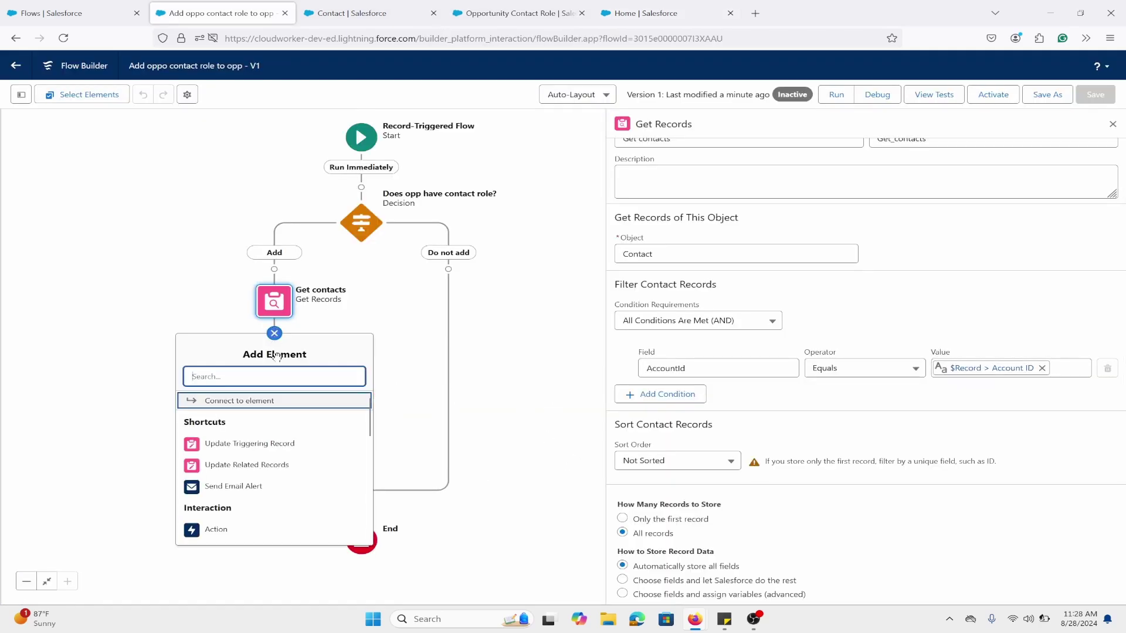
pyautogui.write('loop')
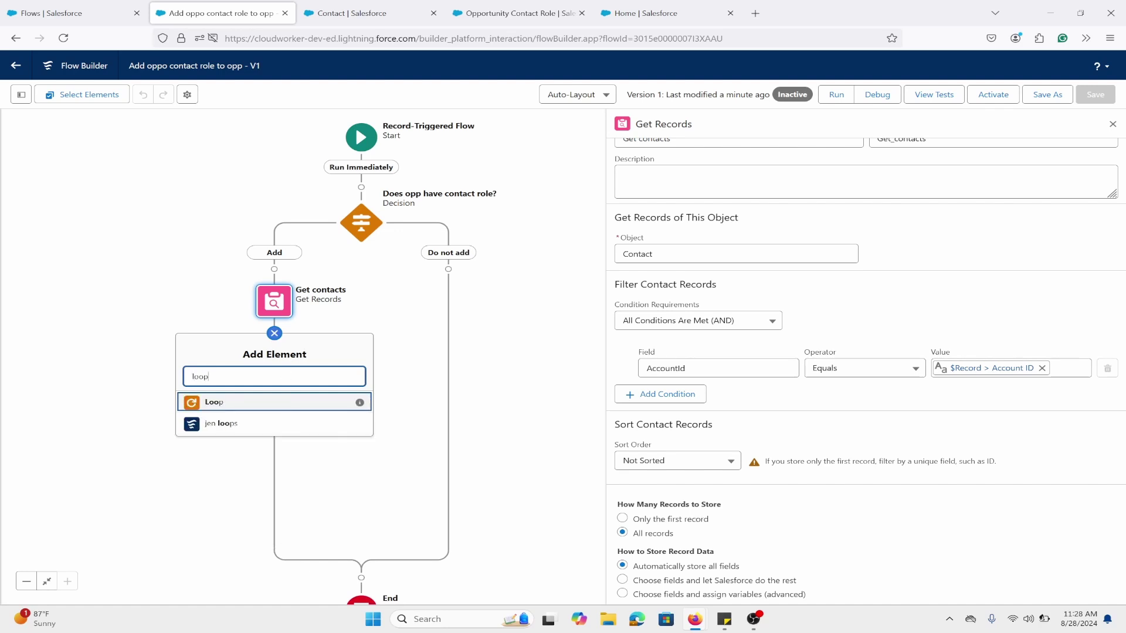
pyautogui.click(272, 403)
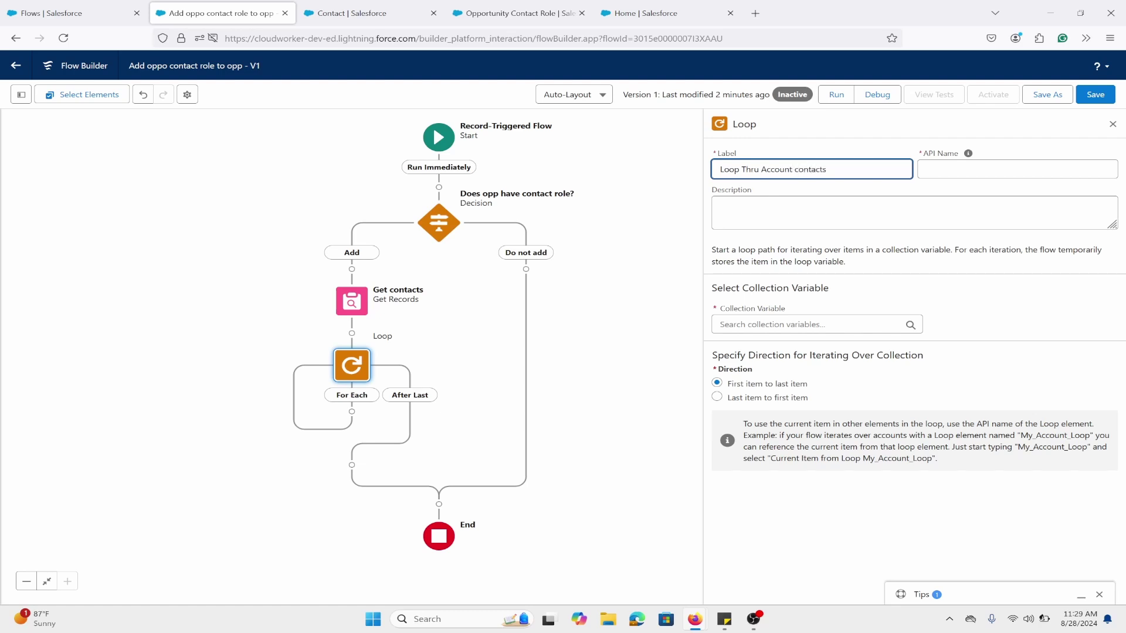
pyautogui.click(783, 326)
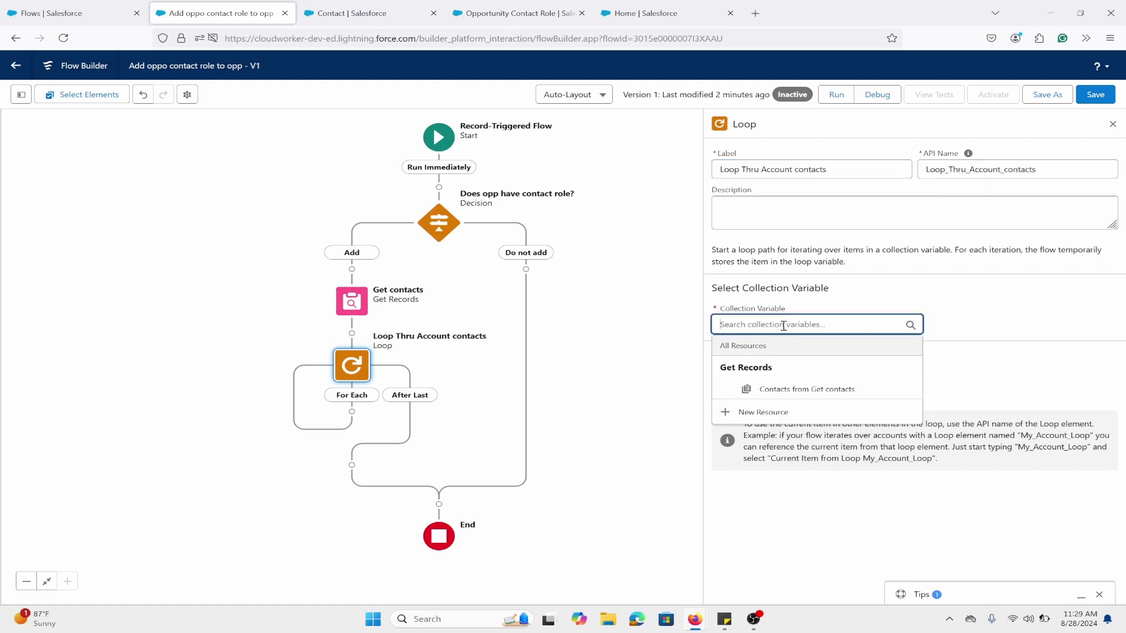
pyautogui.click(803, 392)
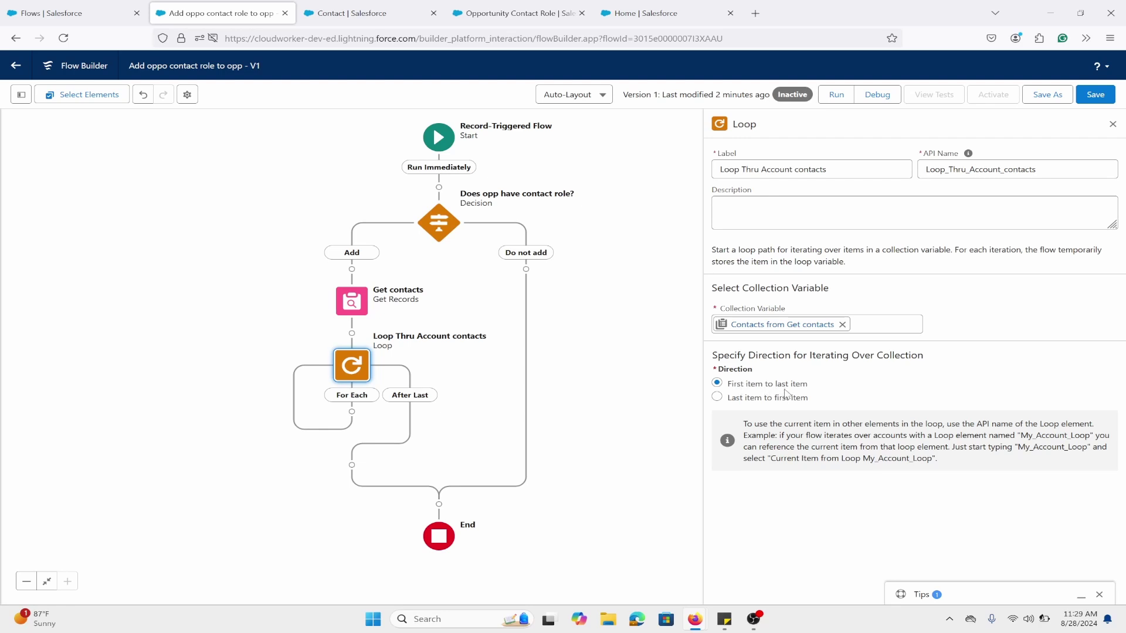
# Step: Add an Assignment element labelled "Assign values" to the loop's For Each path, with the API name Assign_values
pyautogui.click(352, 411)
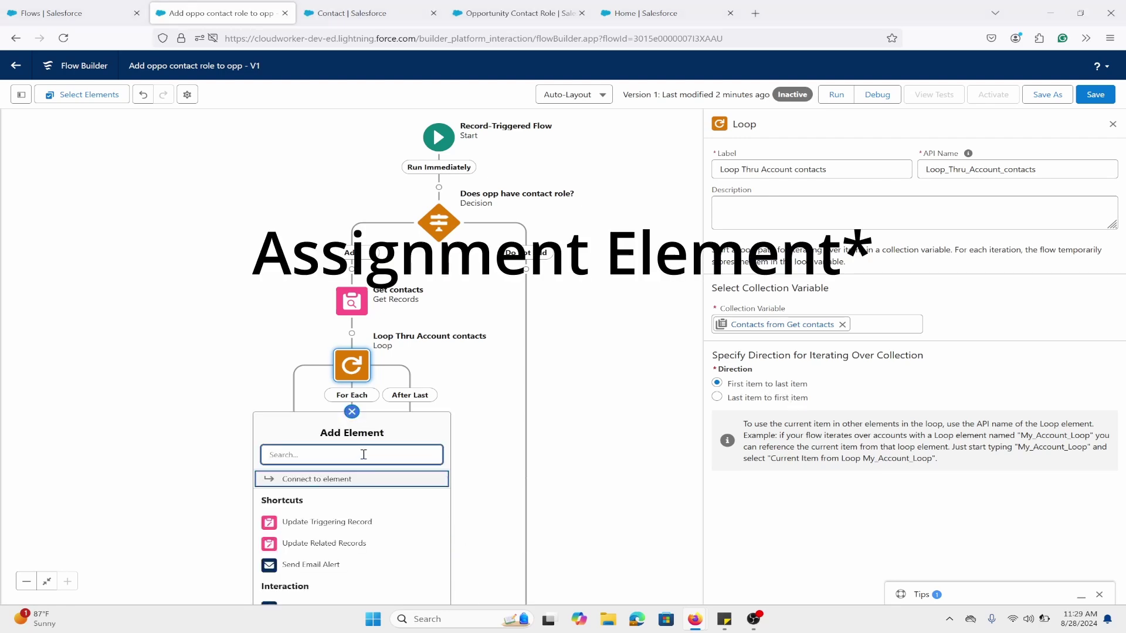
pyautogui.write('assi')
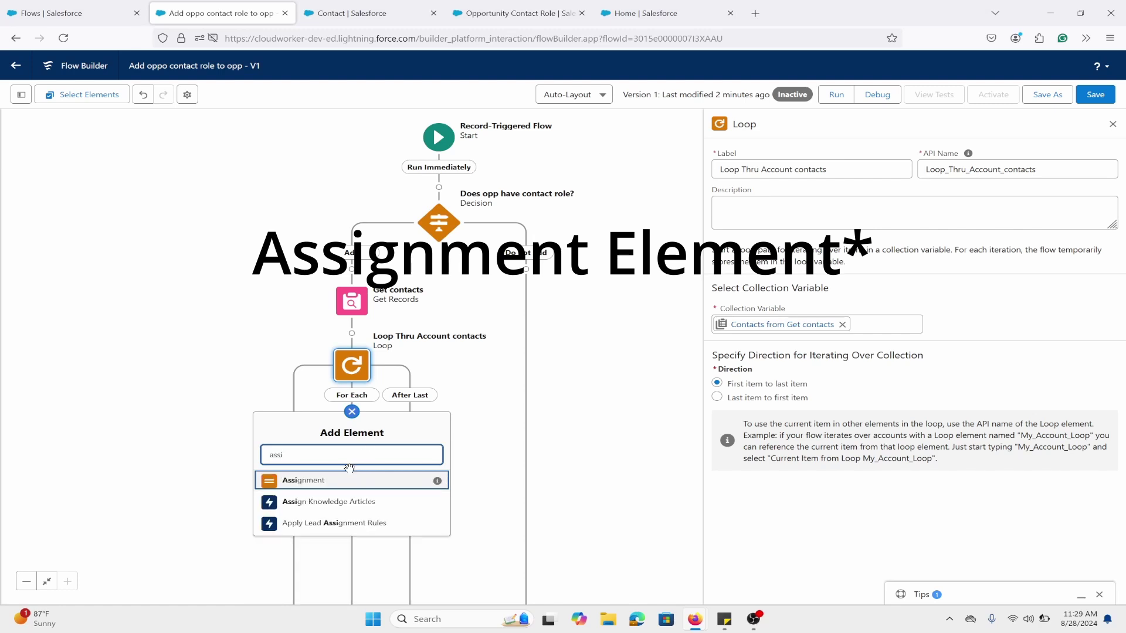
pyautogui.click(303, 480)
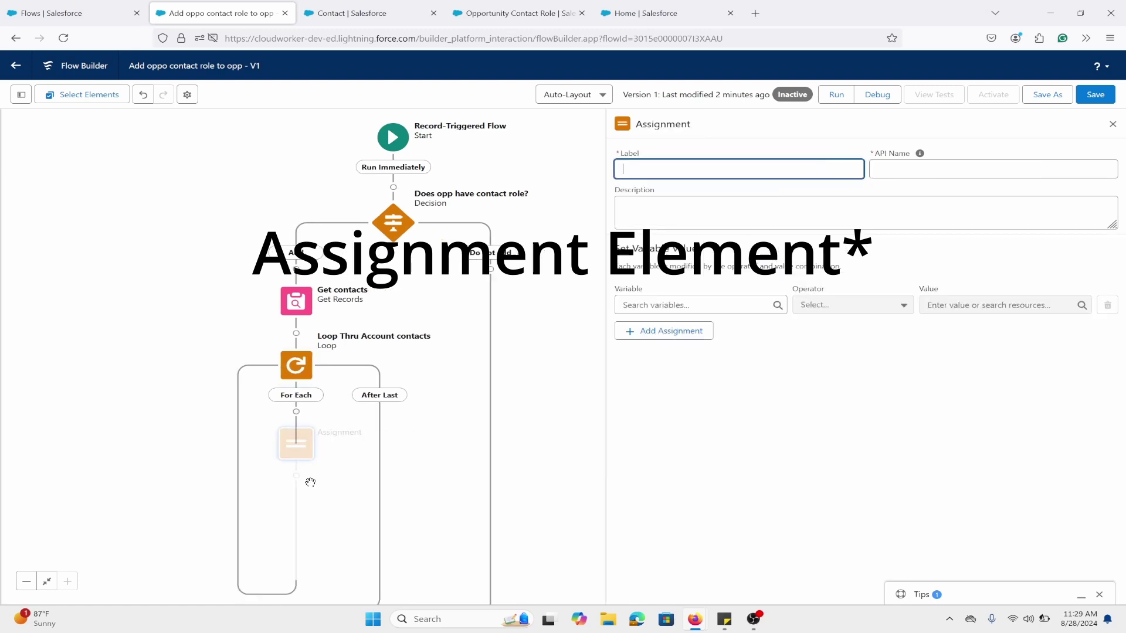
pyautogui.write('Assign values')
pyautogui.click(919, 153)
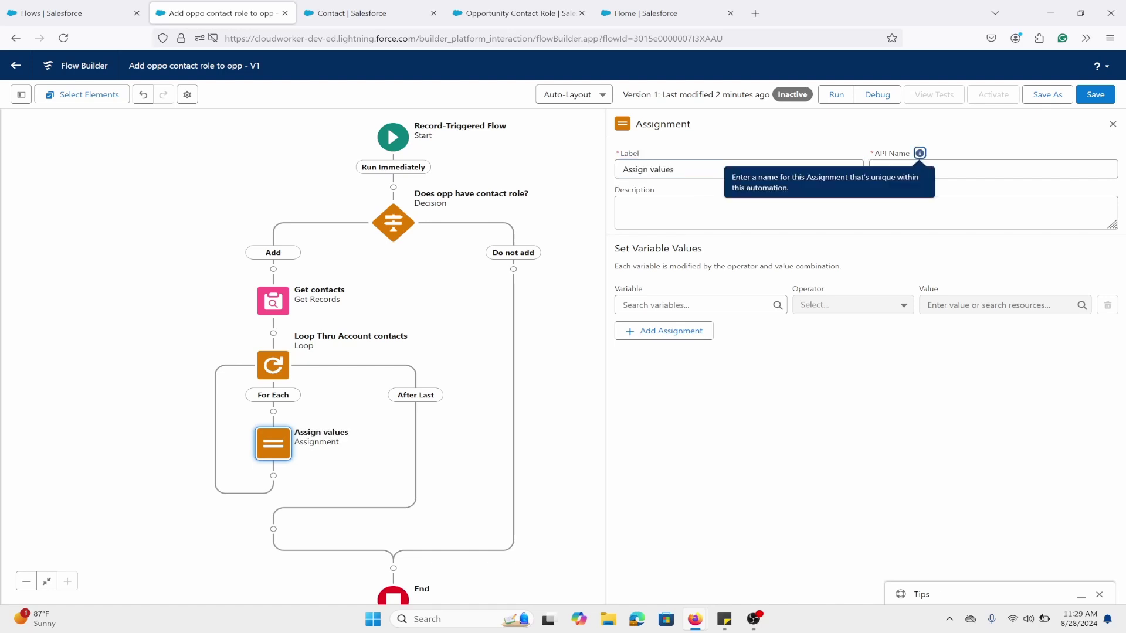
# Step: Start a new Variable resource for the assignment's variable and give it the API name OCRVar
pyautogui.click(701, 305)
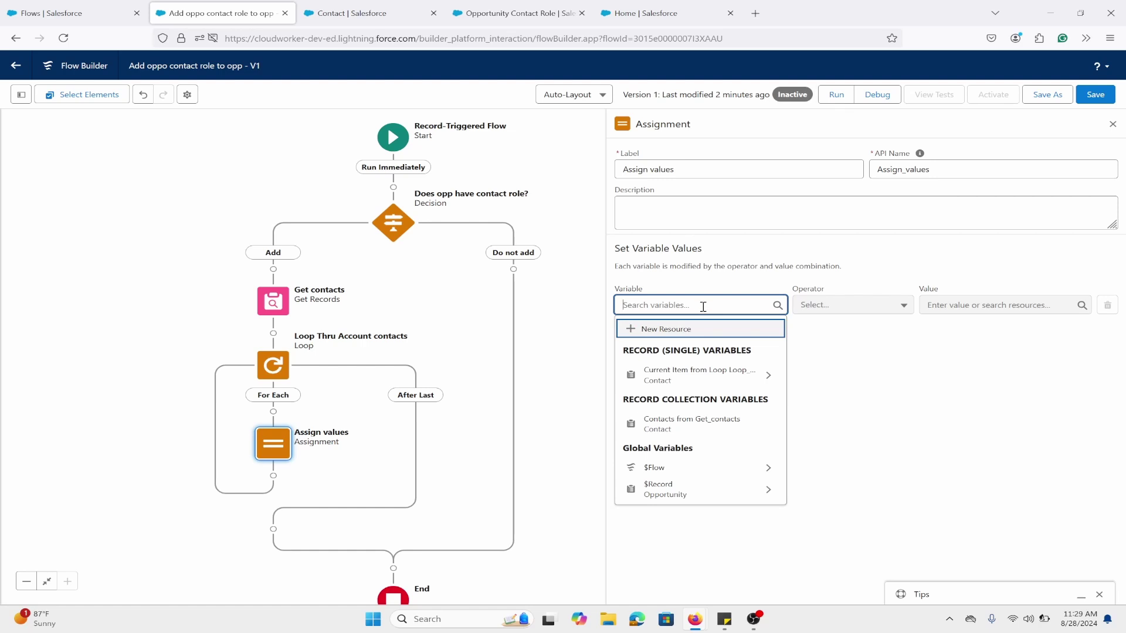
pyautogui.click(713, 299)
pyautogui.click(712, 304)
pyautogui.click(683, 308)
pyautogui.click(684, 309)
pyautogui.click(702, 331)
pyautogui.click(404, 281)
pyautogui.click(402, 309)
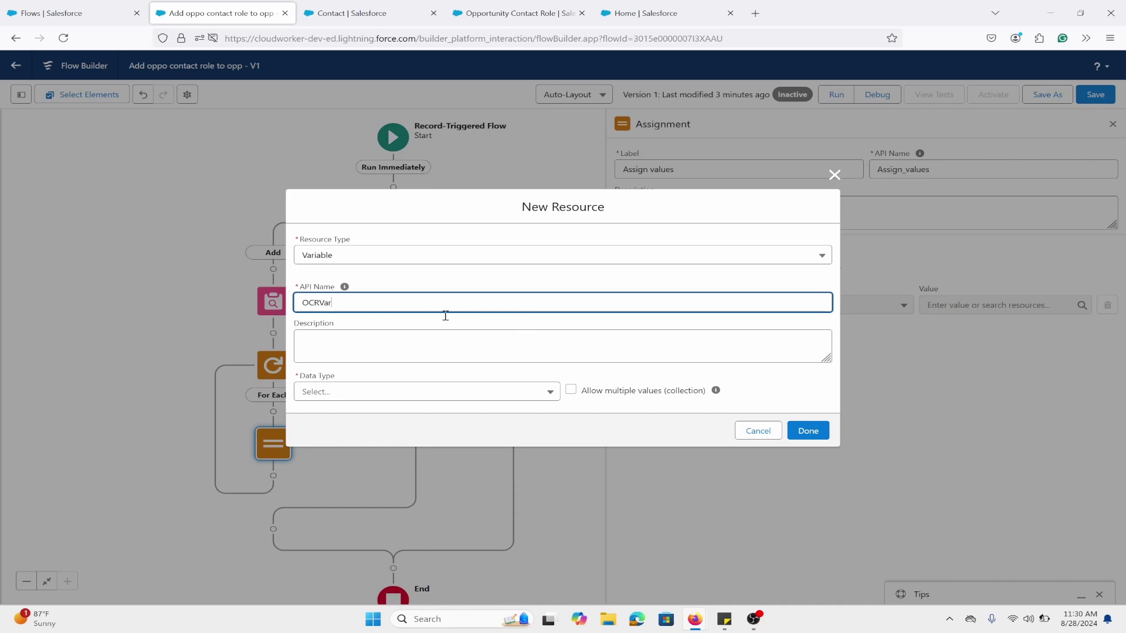
# Step: Give OCRVar the data type Record with the object Opportunity Contact Role, and finish creating the variable
pyautogui.click(462, 392)
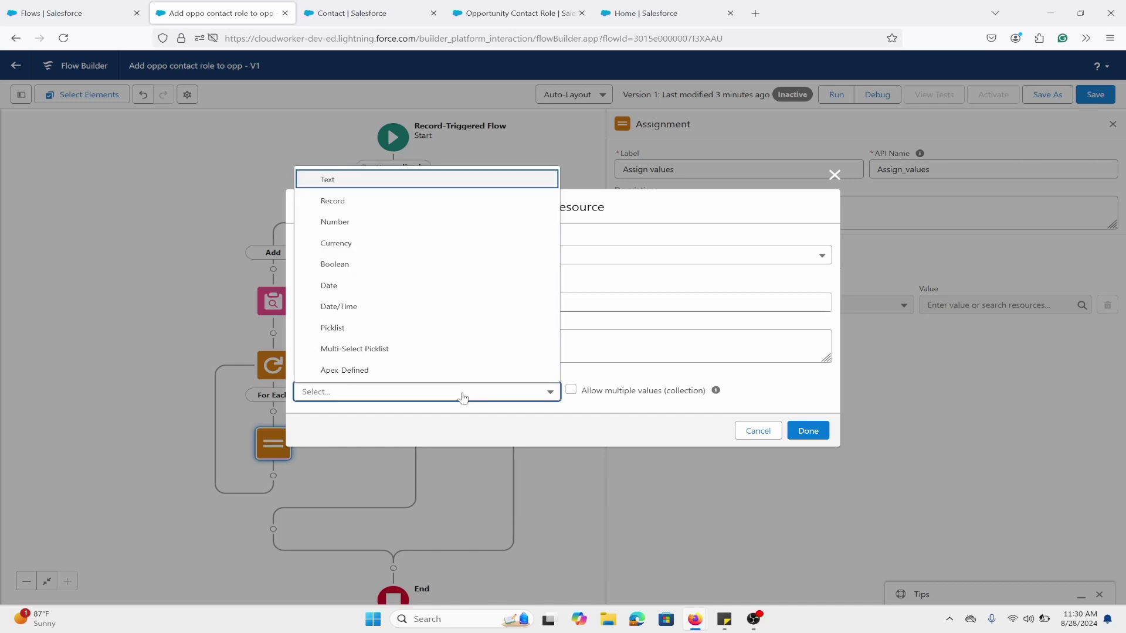
pyautogui.click(351, 205)
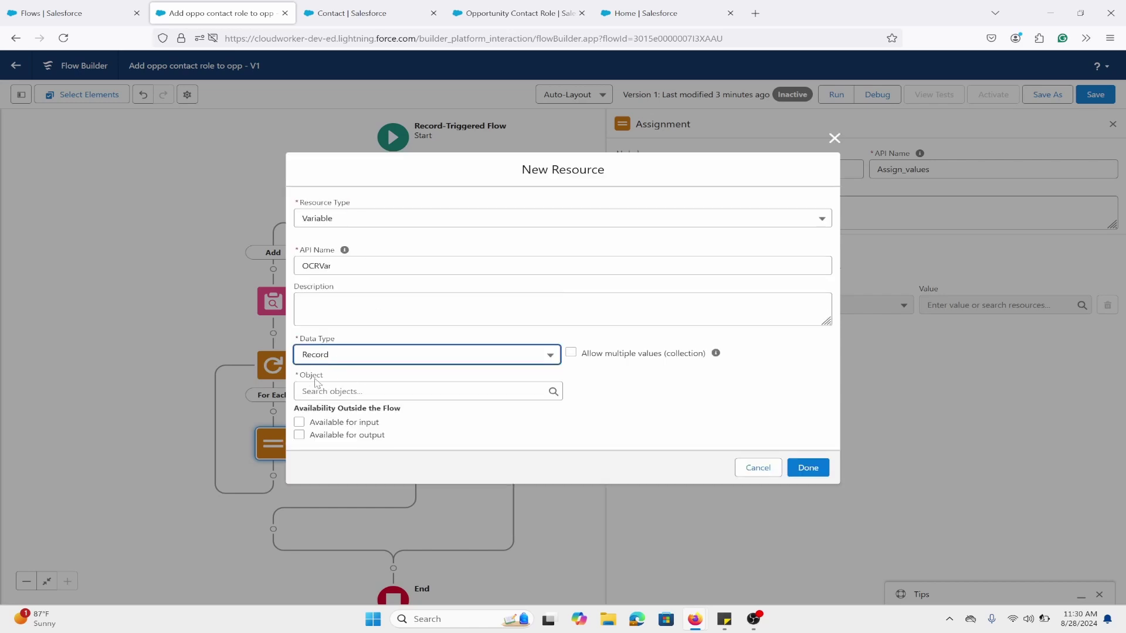
pyautogui.click(403, 392)
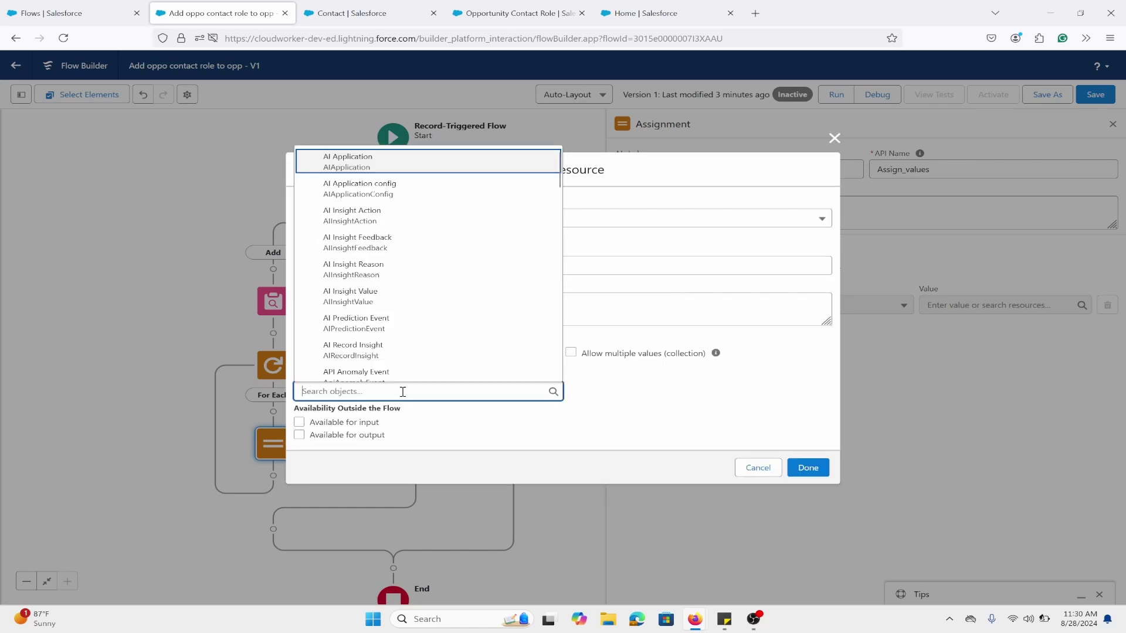
pyautogui.write('opp')
pyautogui.write('ontact Role')
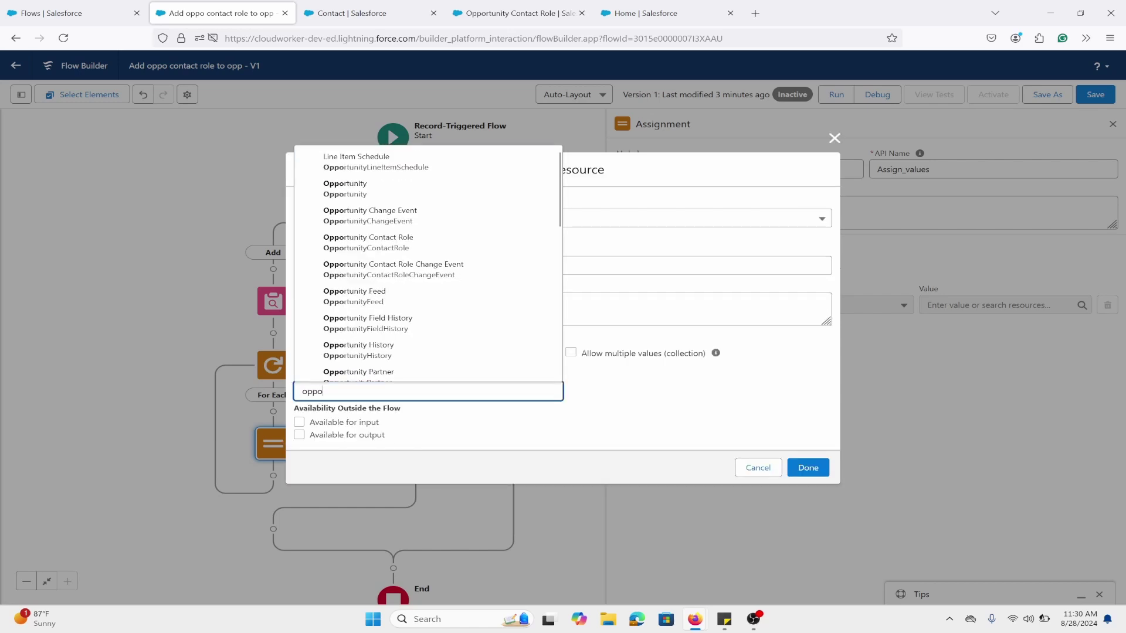
pyautogui.click(446, 241)
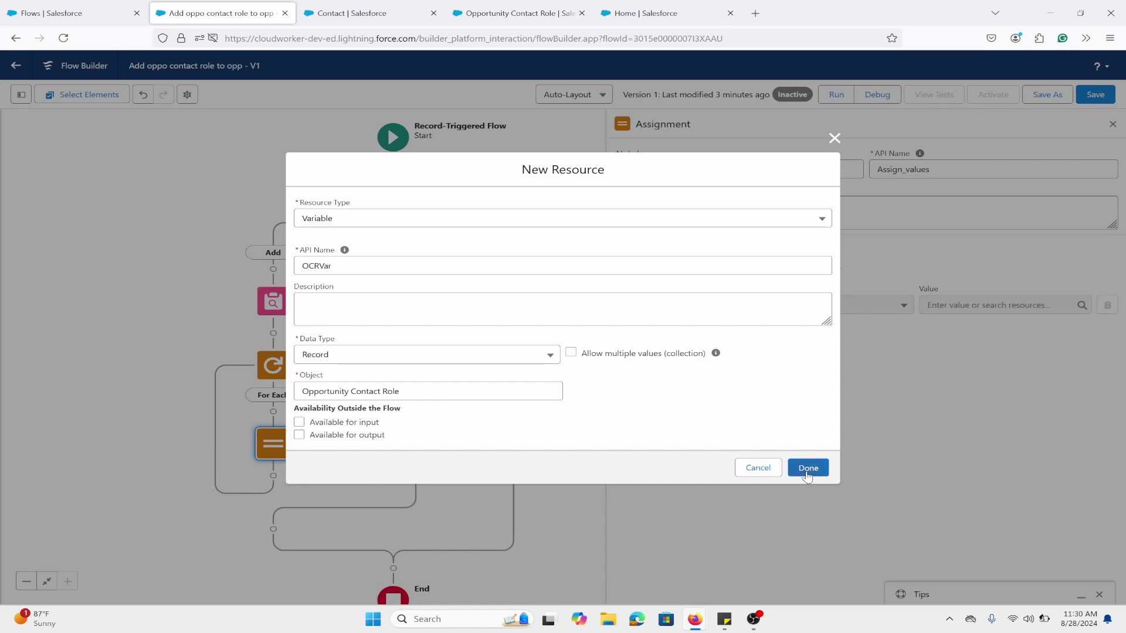
pyautogui.click(807, 469)
# Step: Change the first assignment's variable from the whole OCRVar record to its Contact ID field
pyautogui.click(687, 306)
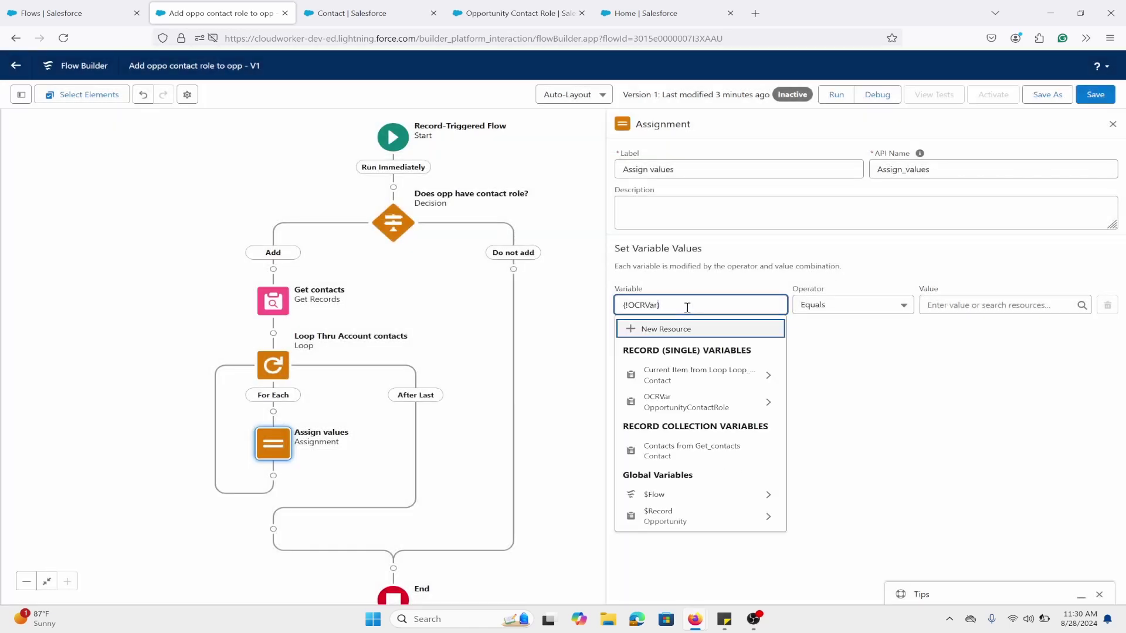
pyautogui.click(658, 303)
pyautogui.press('Tab')
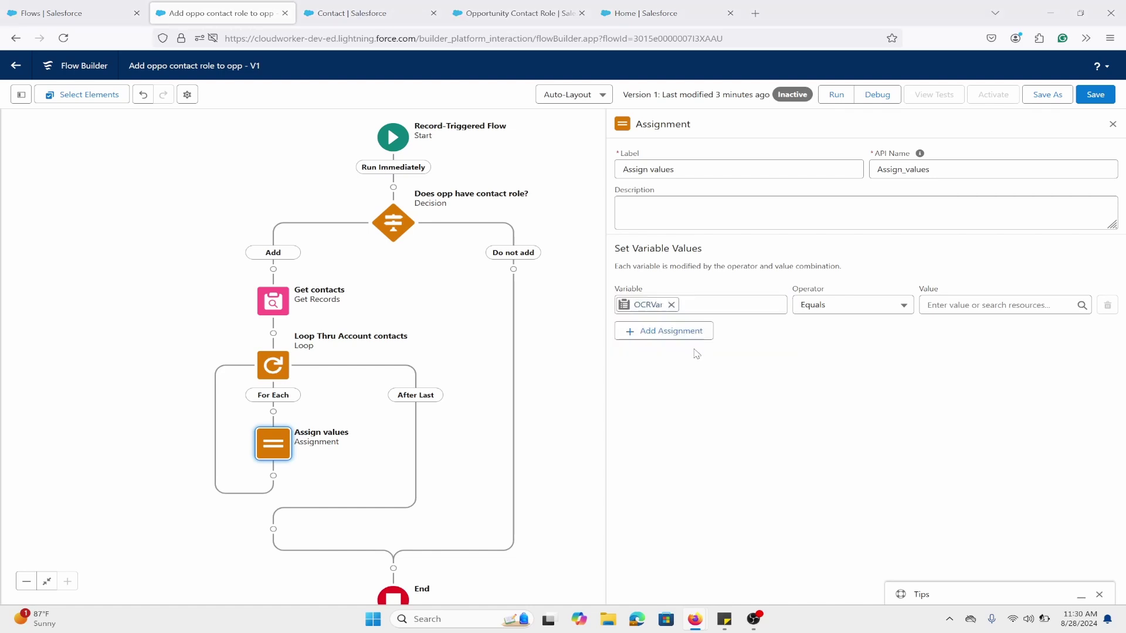
pyautogui.click(671, 305)
pyautogui.click(711, 404)
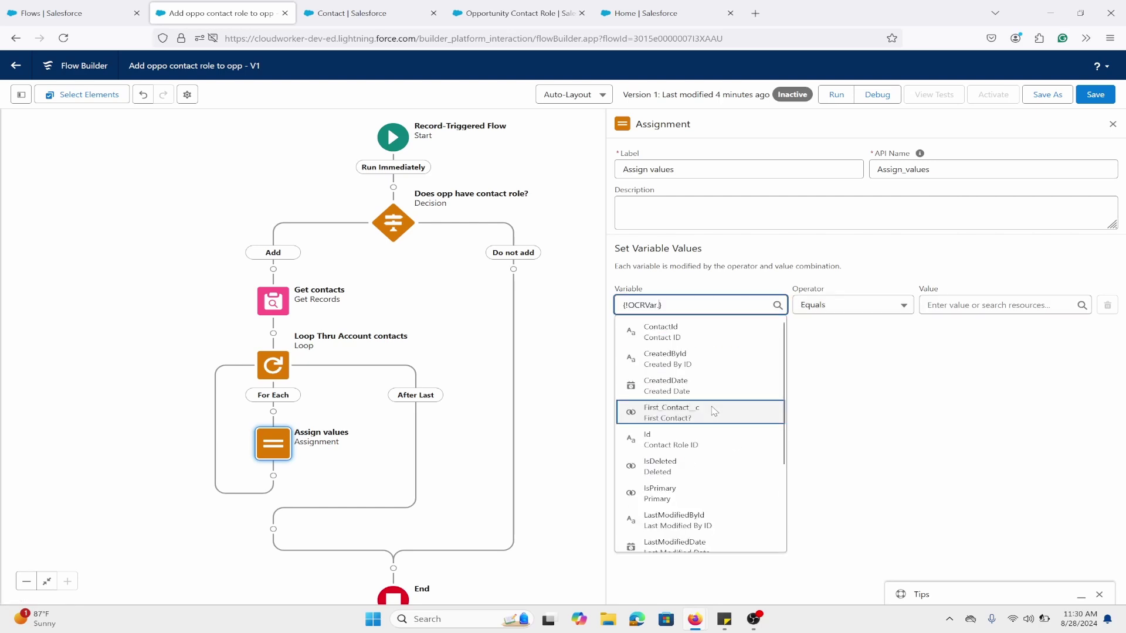
pyautogui.click(669, 332)
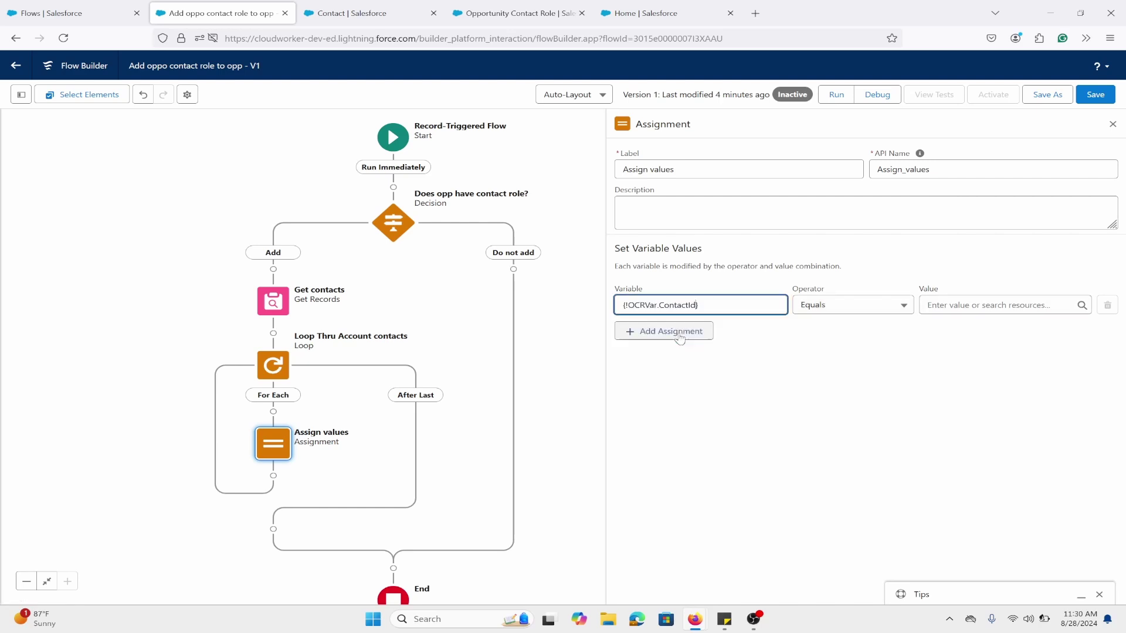
# Step: Set the OCRVar Contact ID value to the Id of the current item from the Loop Thru Account contacts loop
pyautogui.click(999, 306)
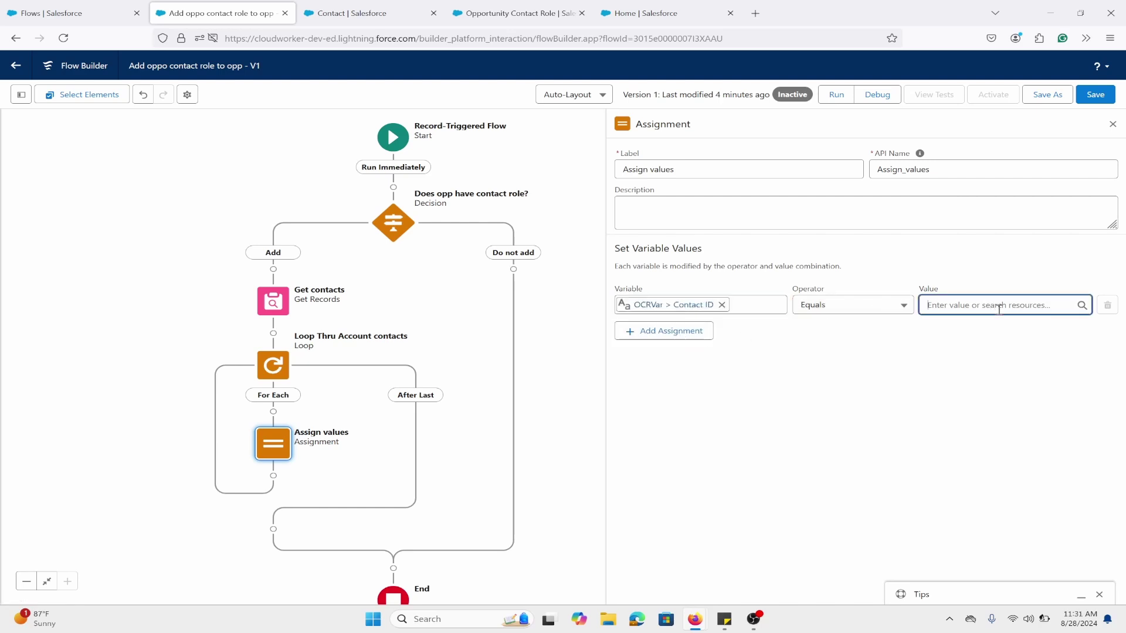
pyautogui.scroll(-2, 1014, 469)
pyautogui.click(1014, 479)
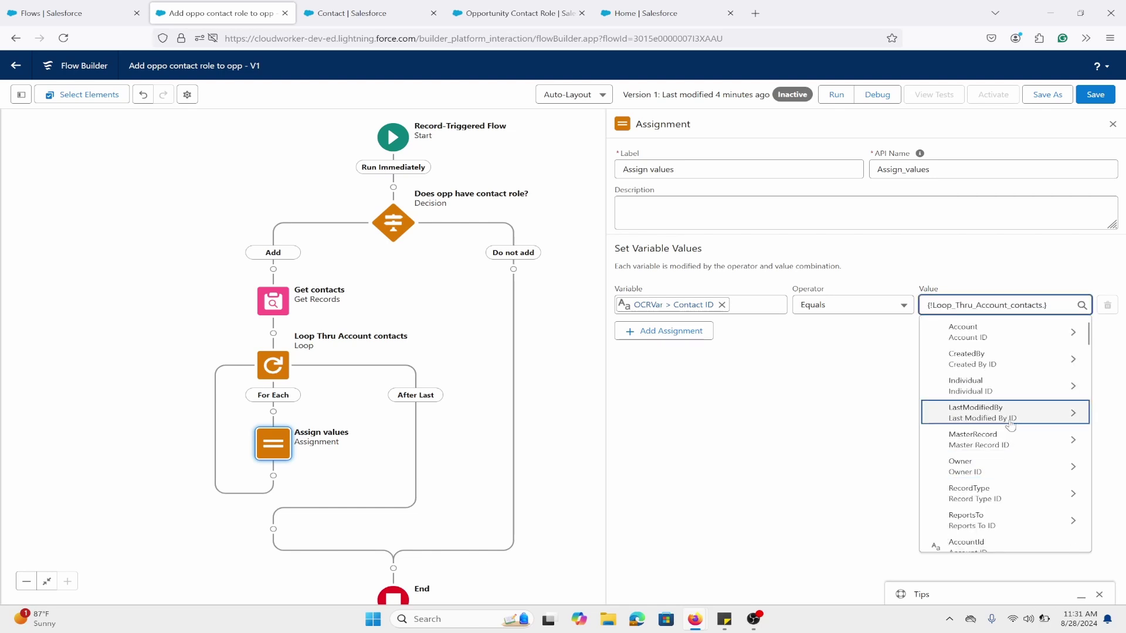
pyautogui.write('con')
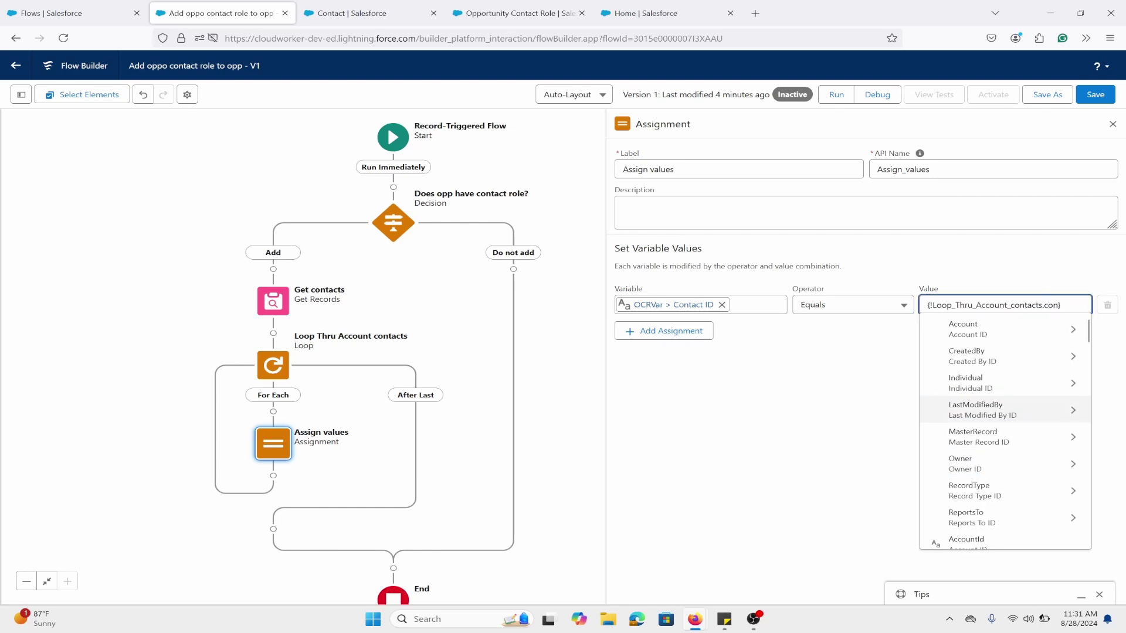
pyautogui.write('t')
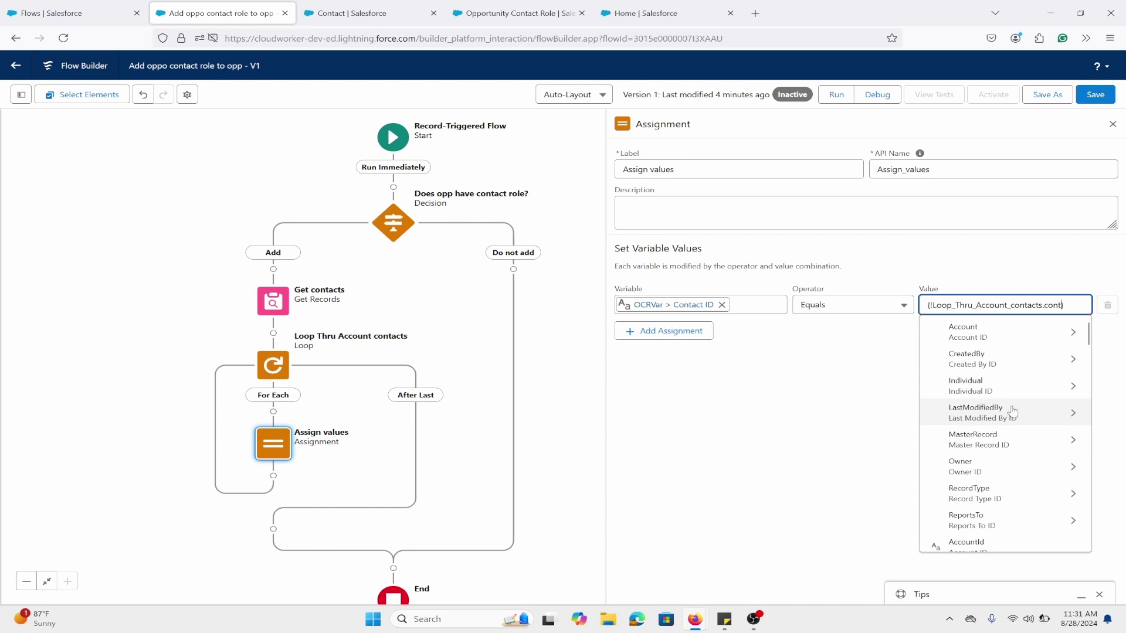
pyautogui.write('act')
pyautogui.scroll(-3, 1014, 422)
pyautogui.scroll(-6, 1015, 429)
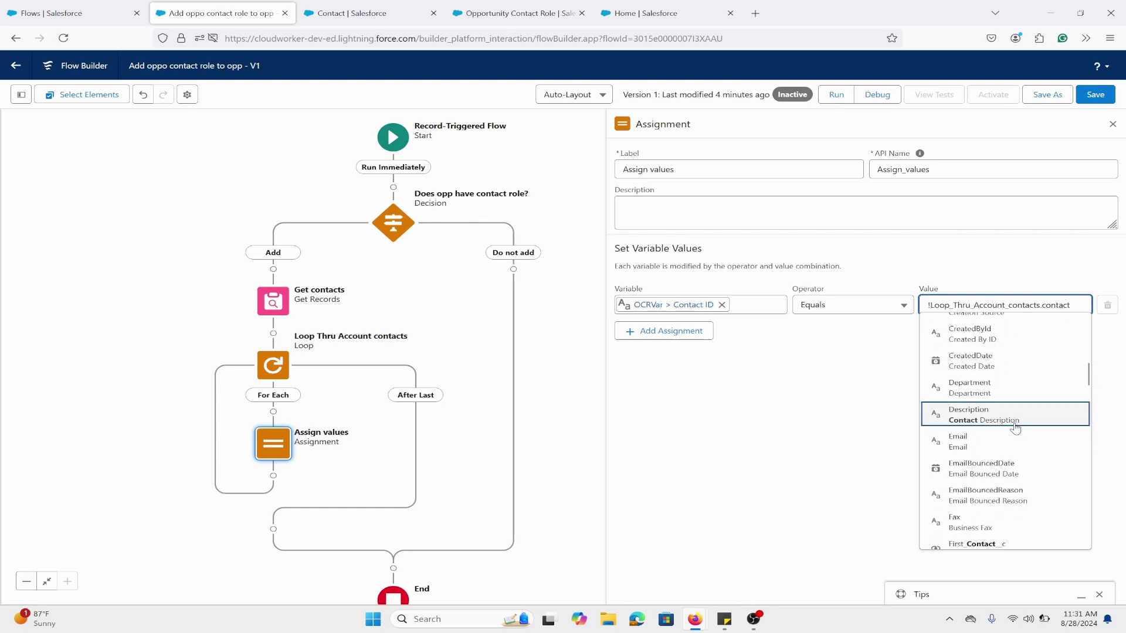
pyautogui.scroll(-2, 1015, 429)
pyautogui.click(988, 463)
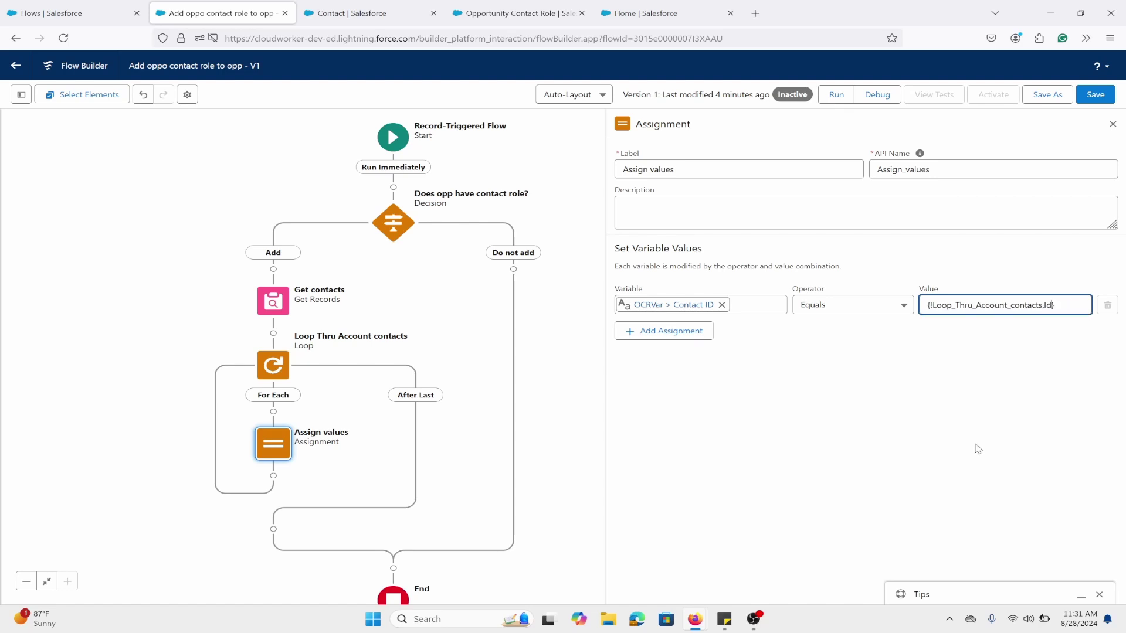
# Step: Add a second assignment row with OCRVar's Opportunity ID field as its variable
pyautogui.click(664, 331)
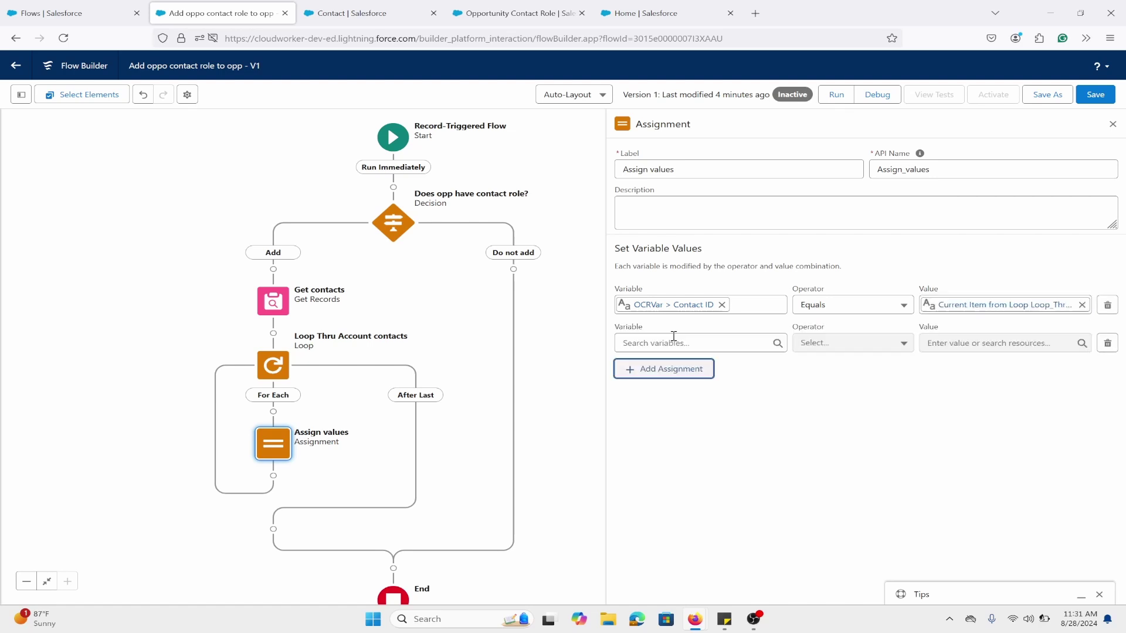
pyautogui.click(722, 342)
pyautogui.click(687, 441)
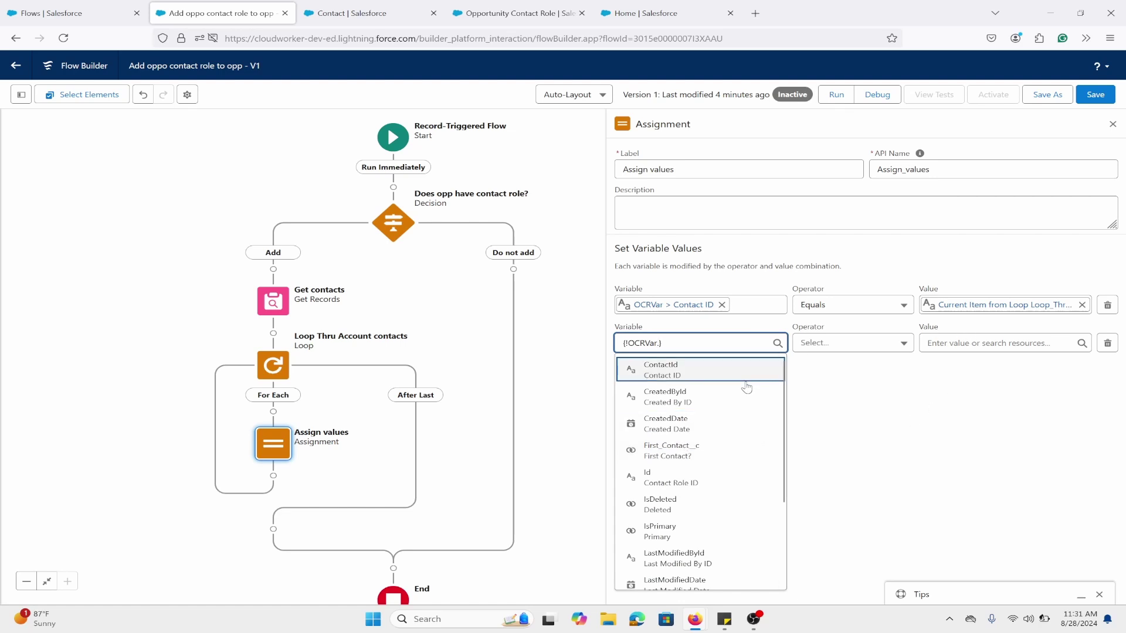
pyautogui.write('opp')
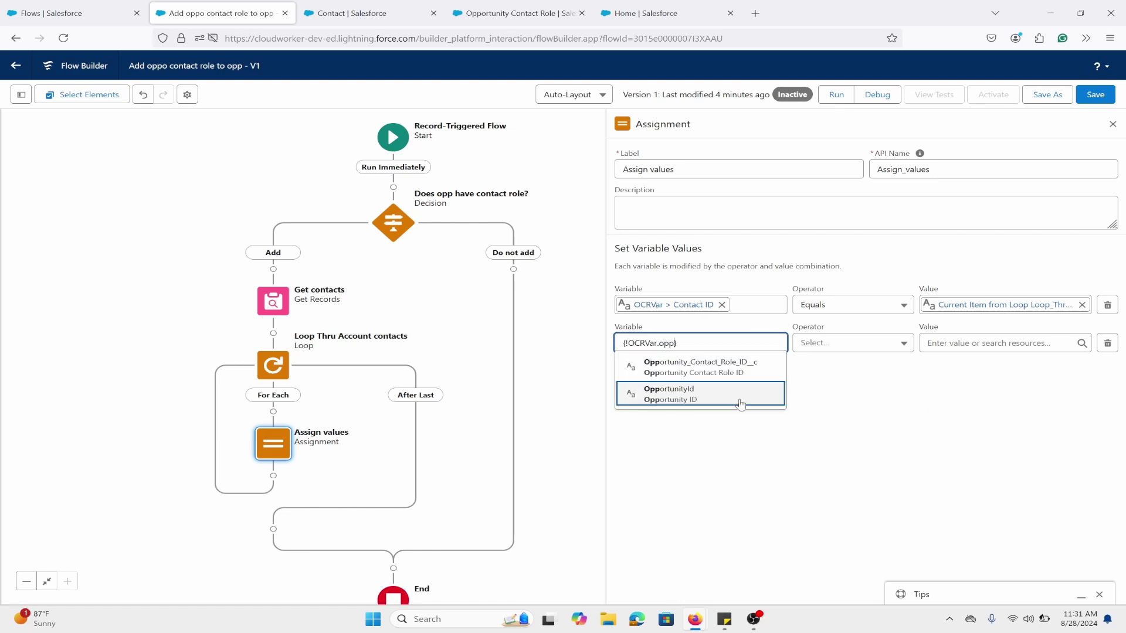
pyautogui.click(741, 404)
# Step: Set the OCRVar Opportunity ID value to the triggering opportunity's Id, $Record > Opportunity ID
pyautogui.click(965, 344)
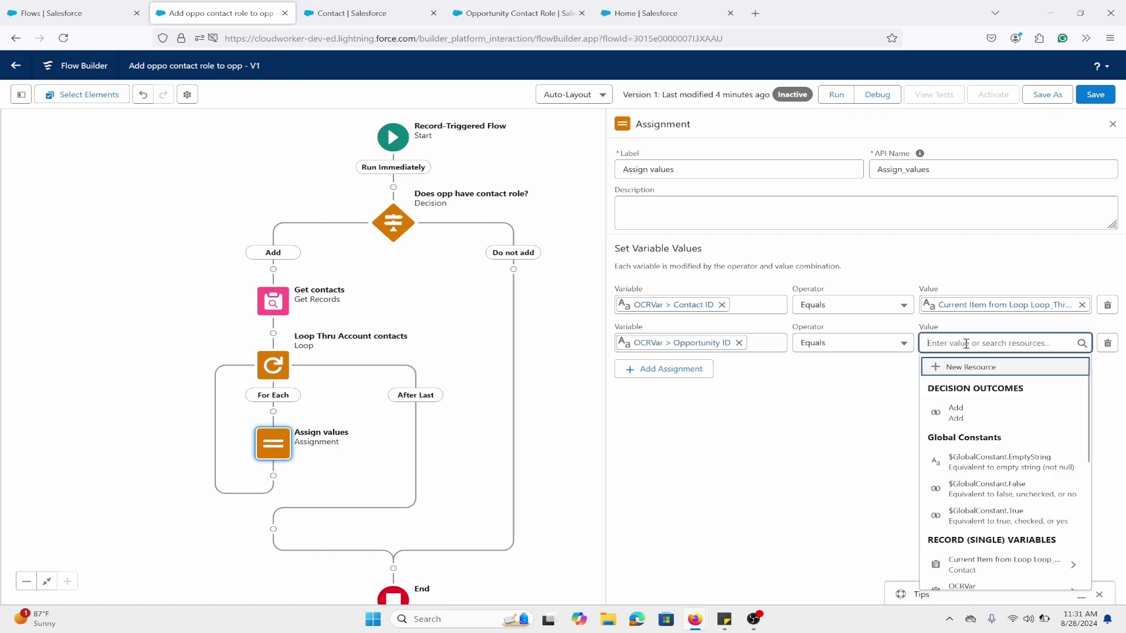
pyautogui.scroll(-5, 997, 422)
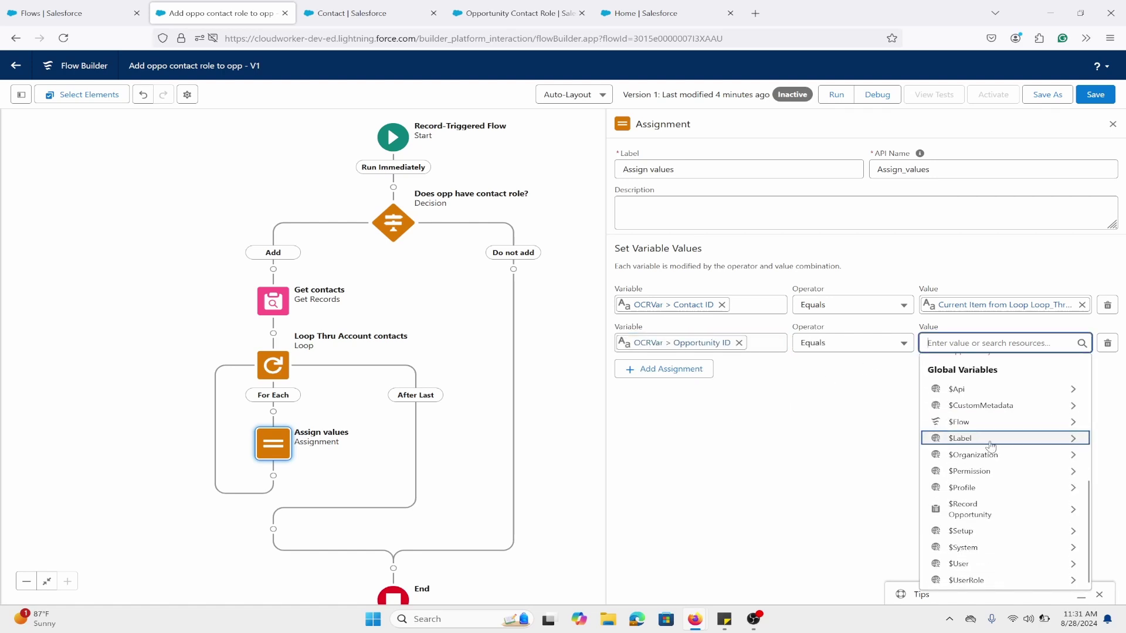
pyautogui.click(1006, 515)
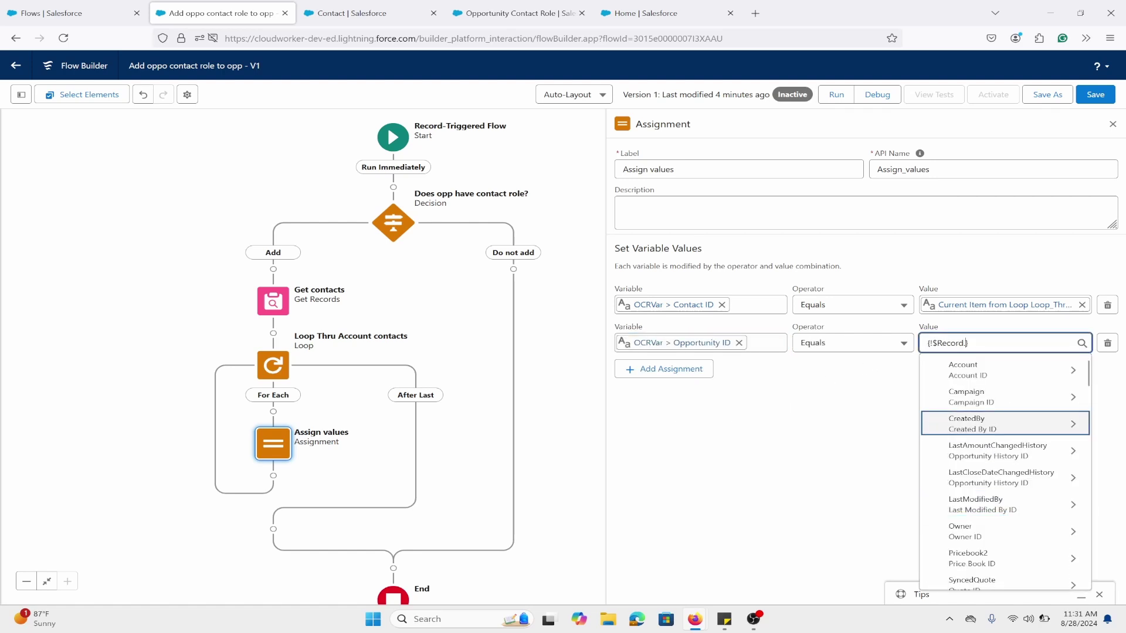
pyautogui.write('id')
pyautogui.scroll(-2, 1020, 505)
pyautogui.scroll(-4, 1020, 509)
pyautogui.click(1004, 417)
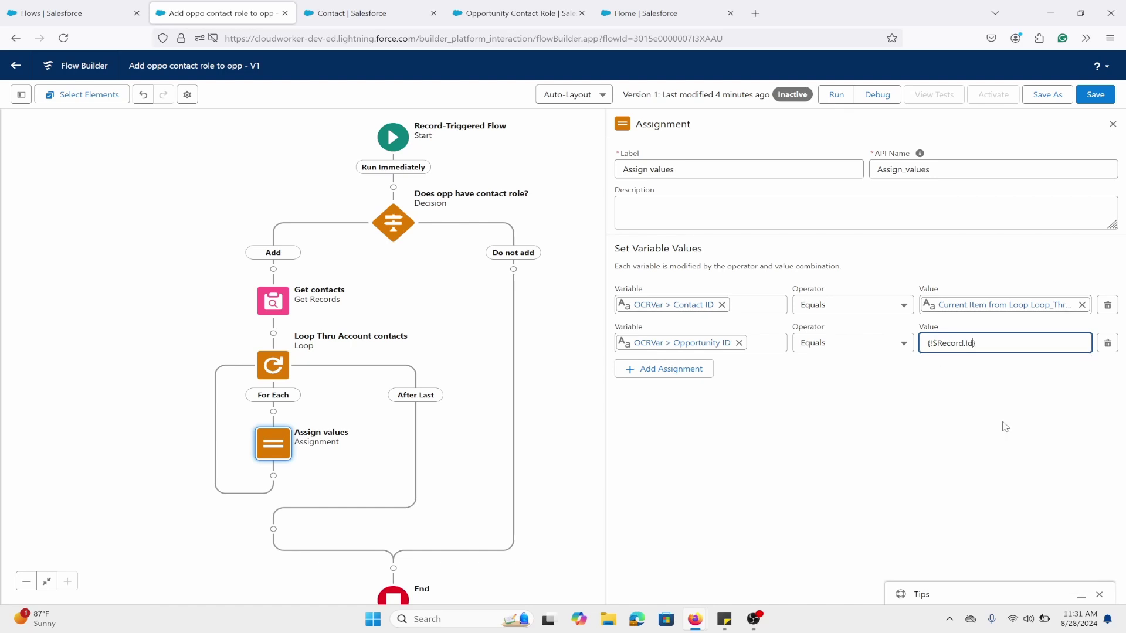
# Step: Add a third assignment row with OCRVar's Role field as its variable and open the choices for its value
pyautogui.click(664, 369)
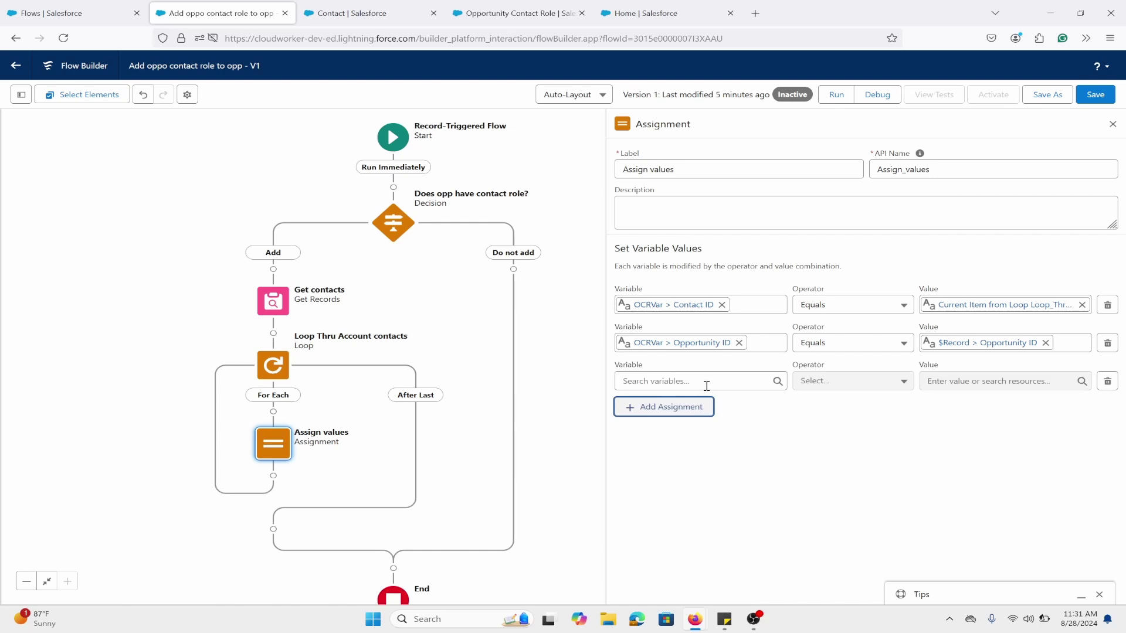
pyautogui.click(706, 382)
pyautogui.click(725, 246)
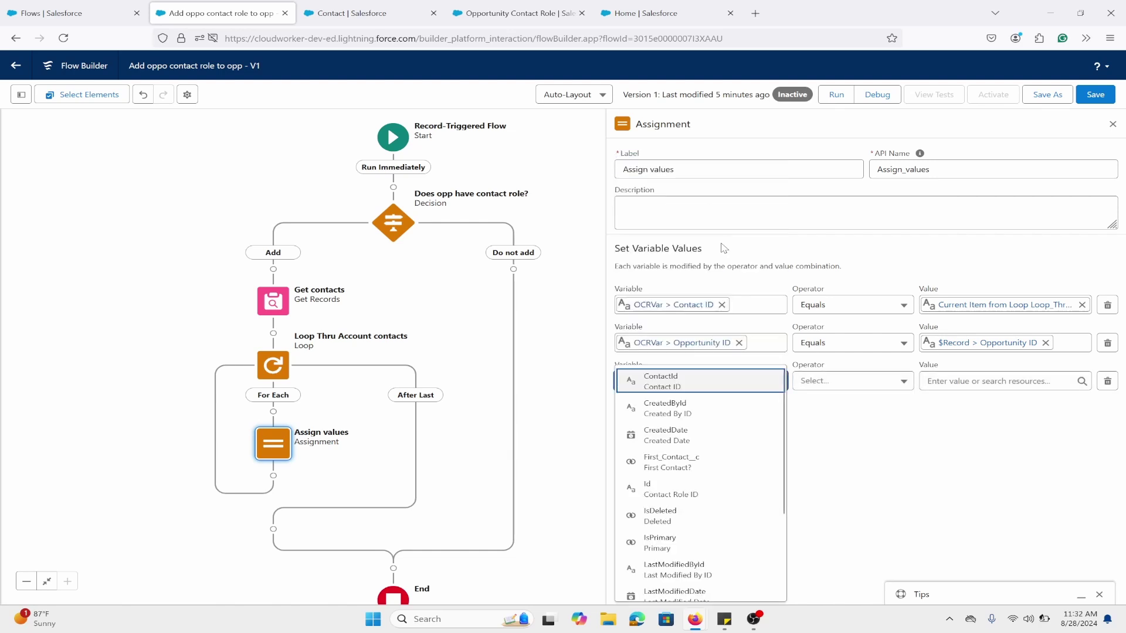
pyautogui.write('rol')
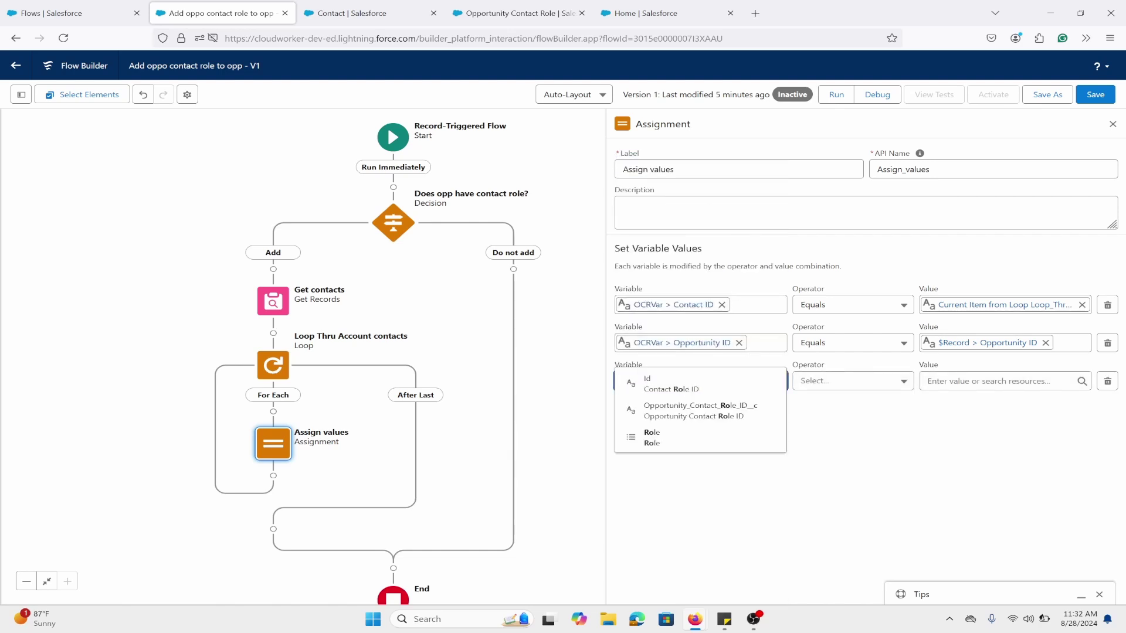
pyautogui.click(697, 456)
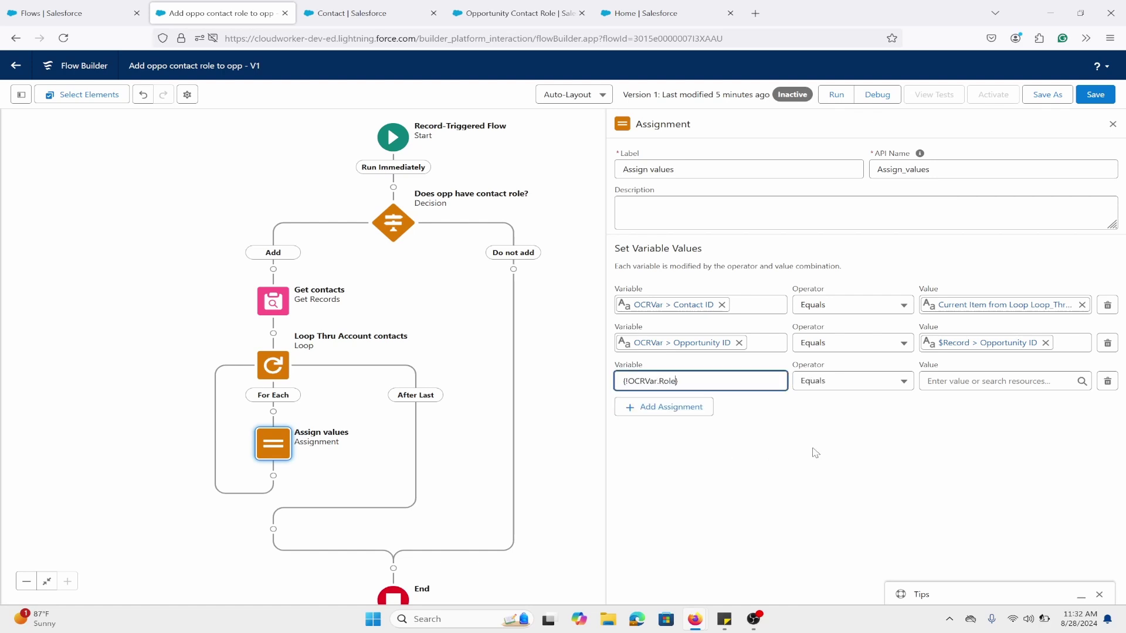
pyautogui.click(983, 382)
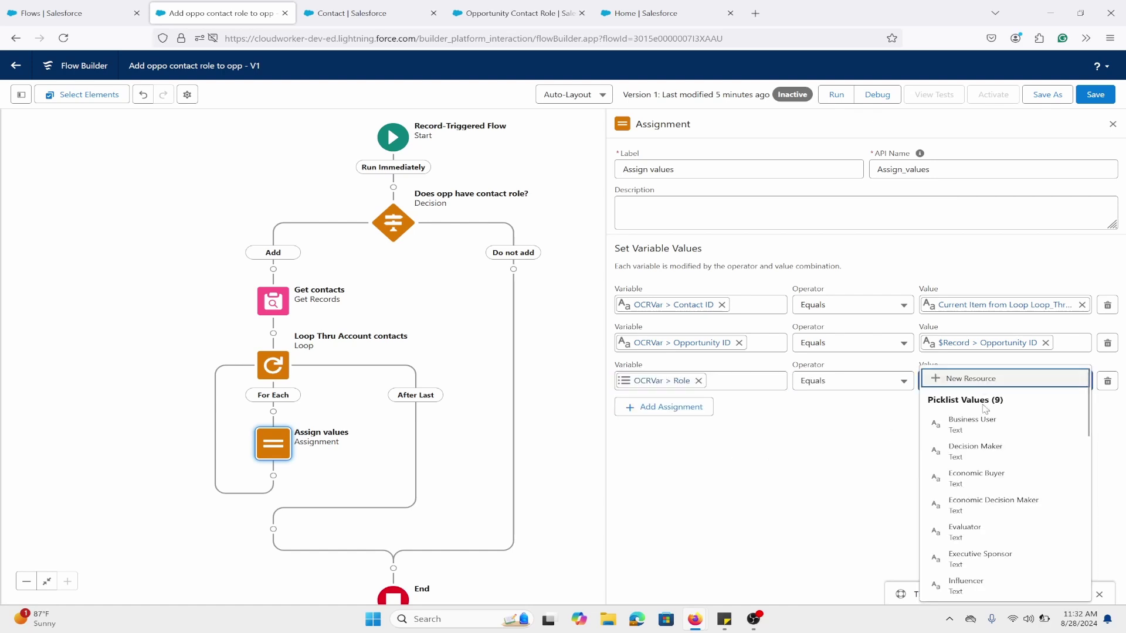
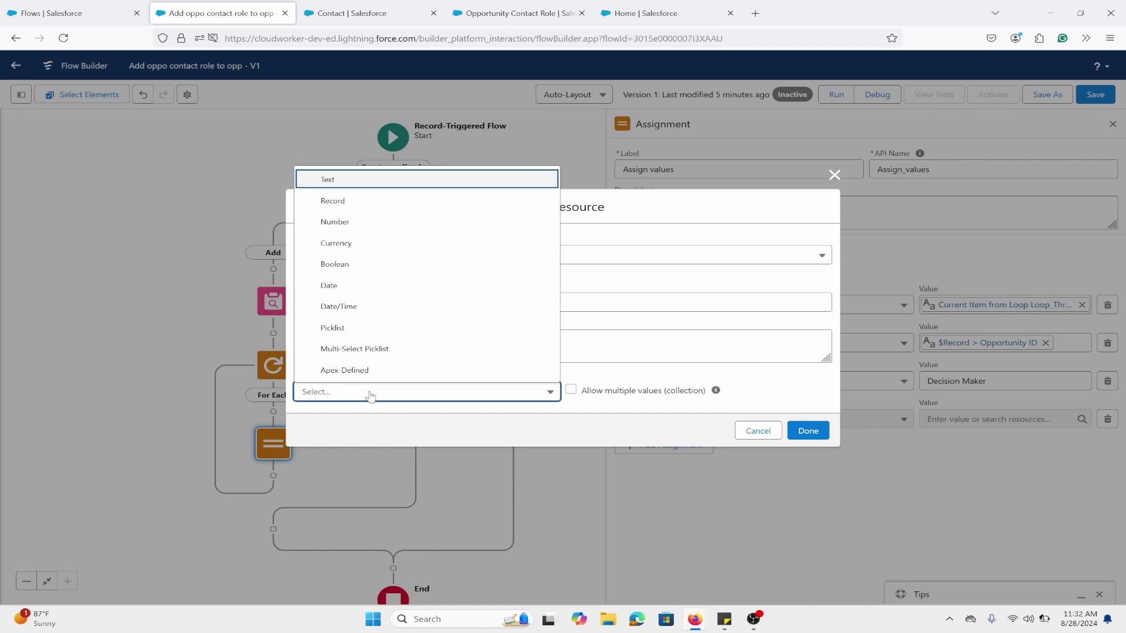
# Step: Make OCRCollections a Record variable that allows multiple values, with the object Opportunity Contact Role, and finish creating it
pyautogui.click(405, 200)
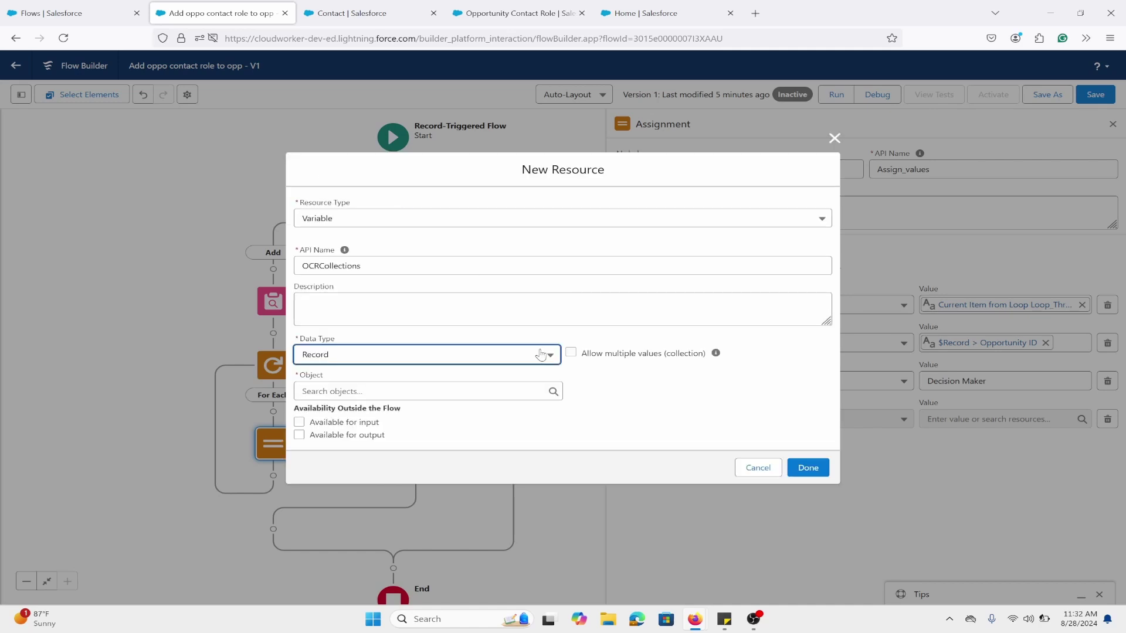
pyautogui.click(570, 355)
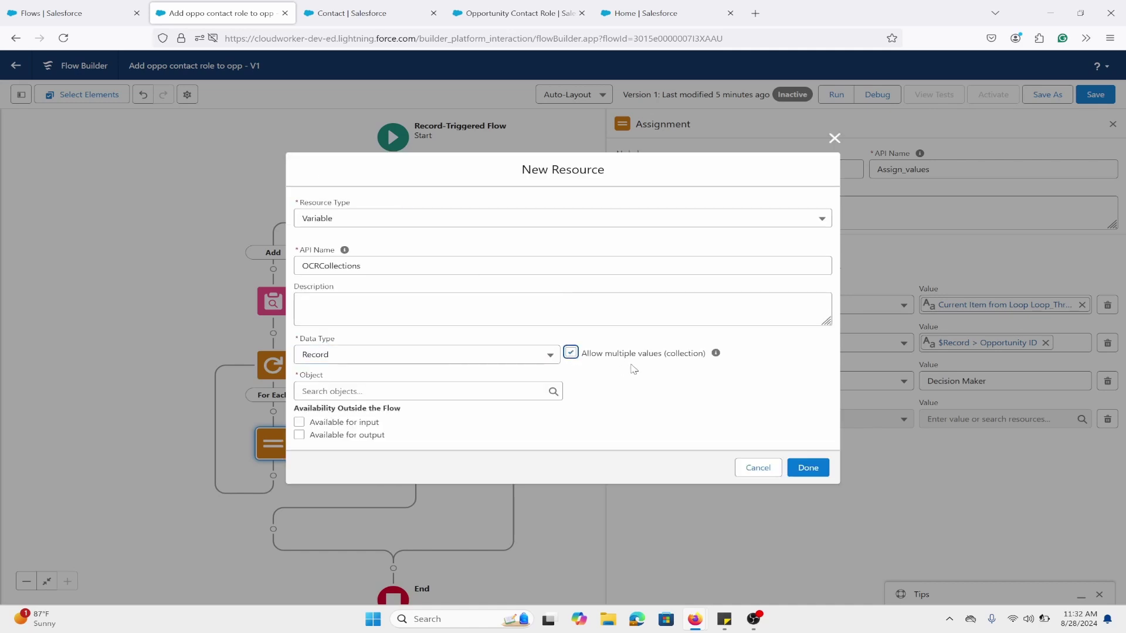
pyautogui.moveTo(716, 354)
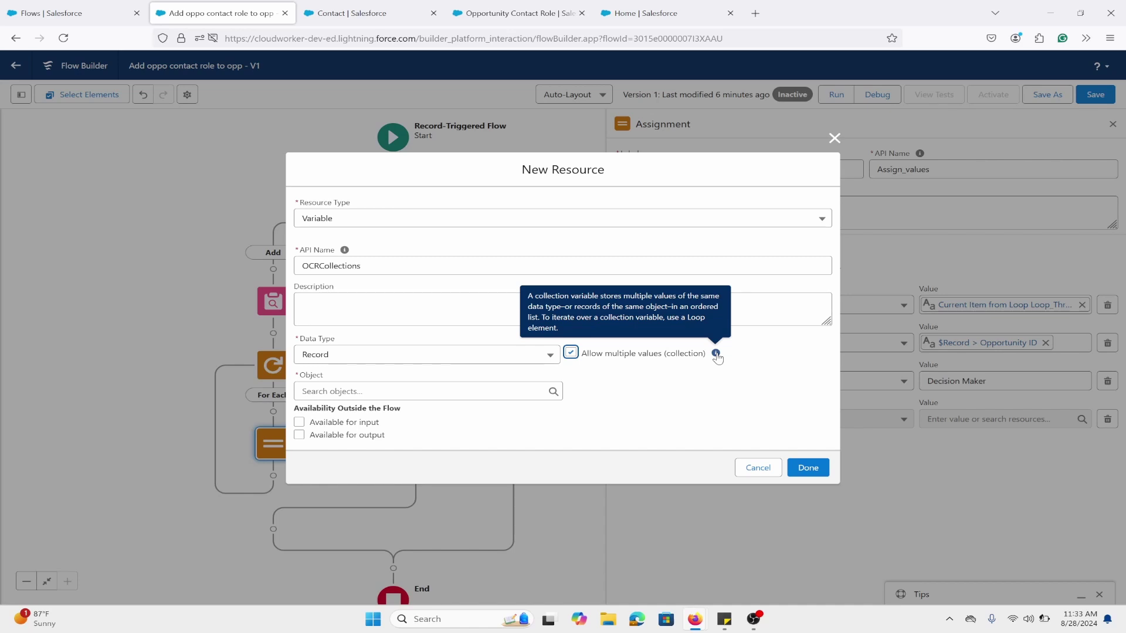
pyautogui.click(475, 396)
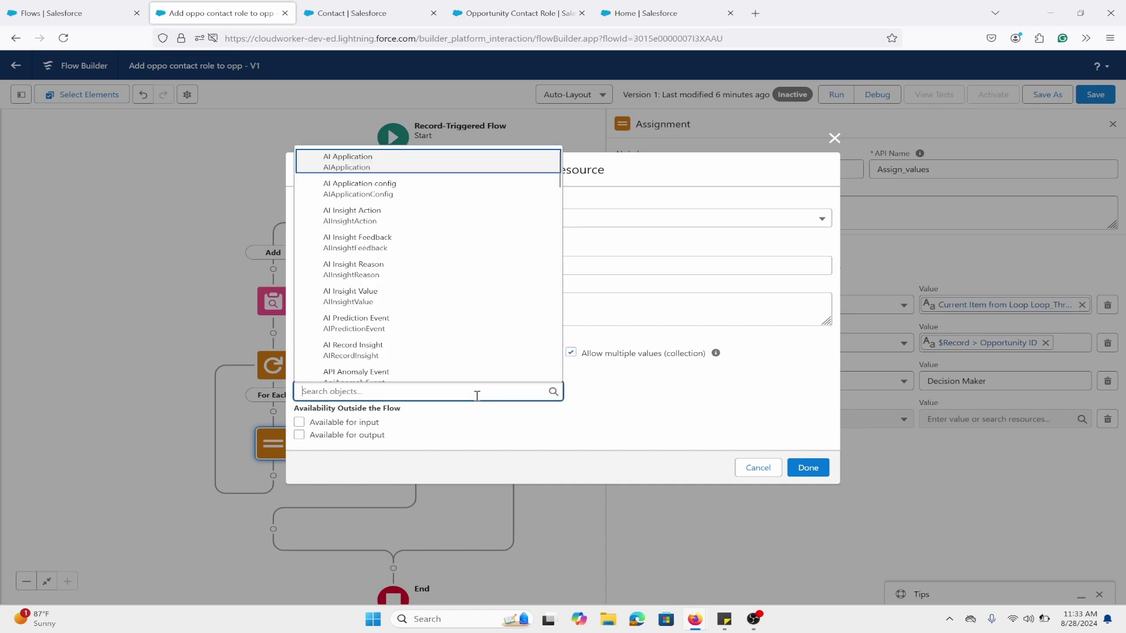
pyautogui.write('oppo')
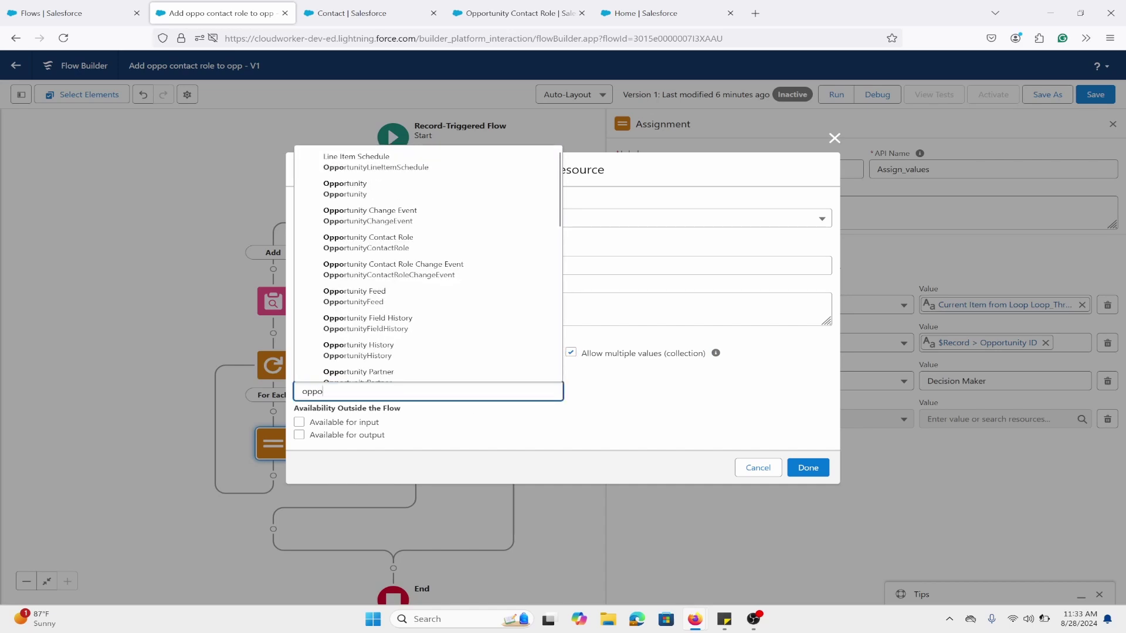
pyautogui.click(462, 245)
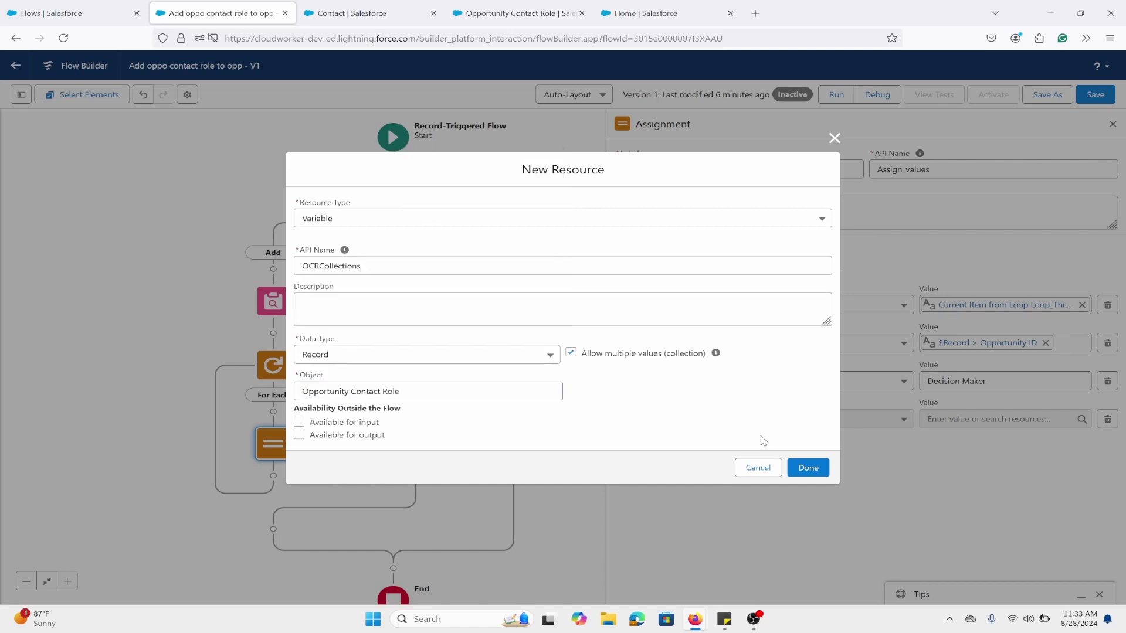
pyautogui.click(805, 475)
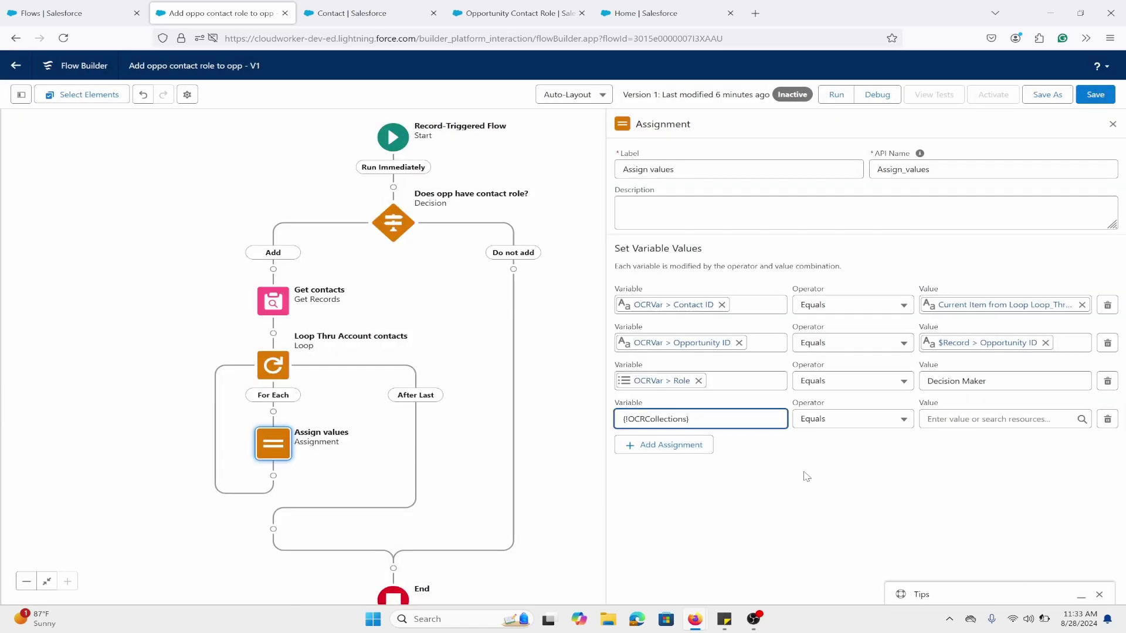
# Step: Set the OCRCollections assignment's operator to Add and its value to the OCRVar record
pyautogui.click(881, 421)
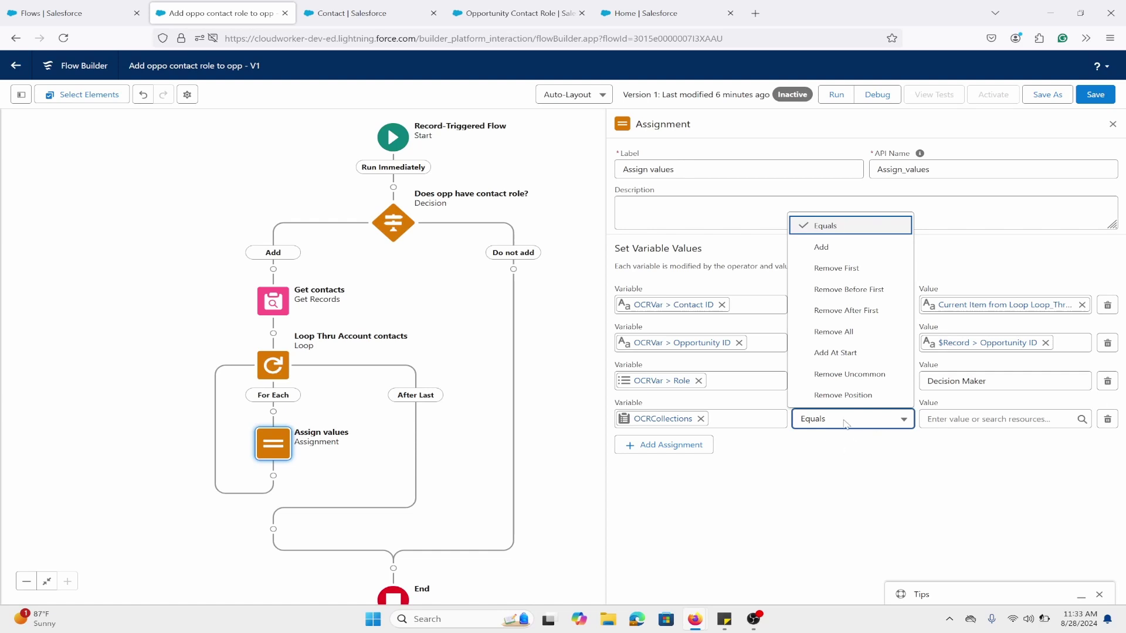
pyautogui.click(871, 249)
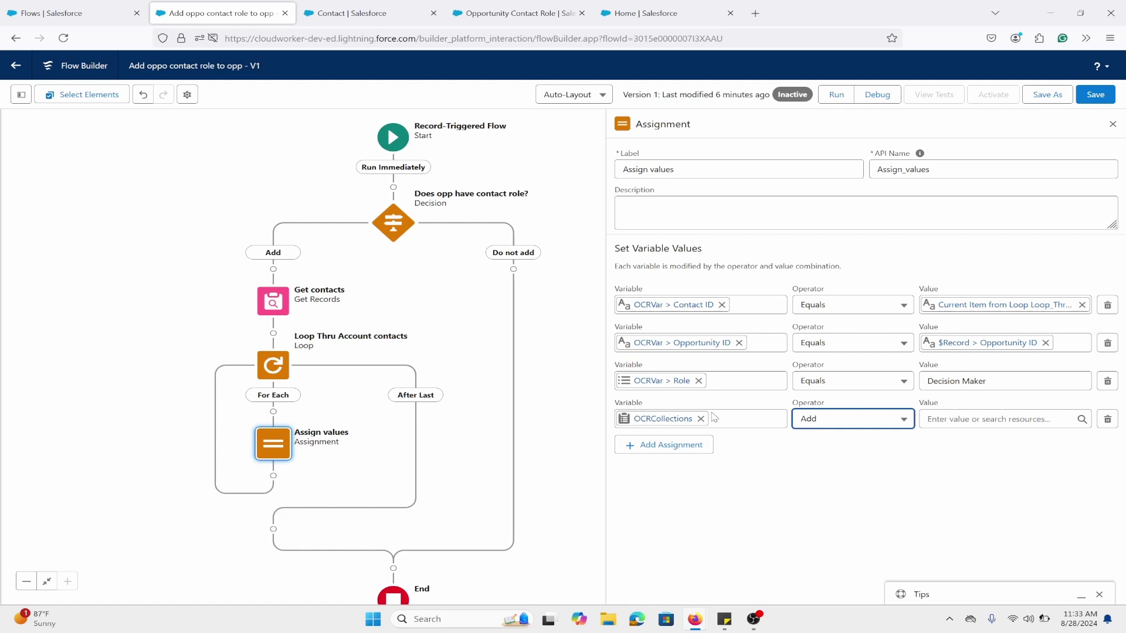
pyautogui.click(976, 418)
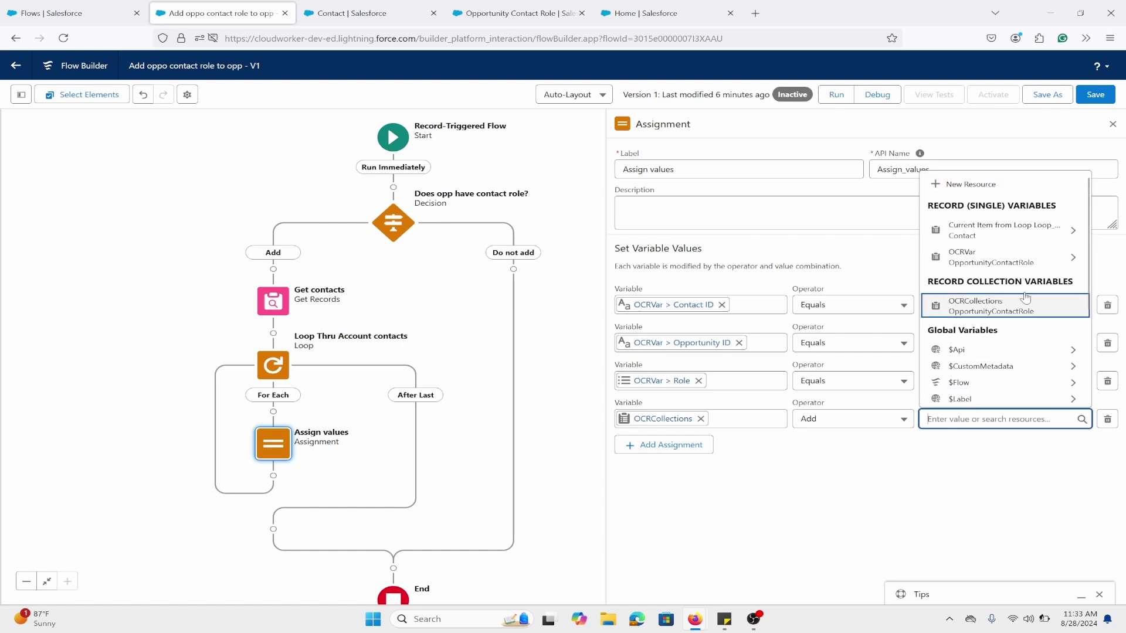
pyautogui.click(956, 258)
pyautogui.click(929, 264)
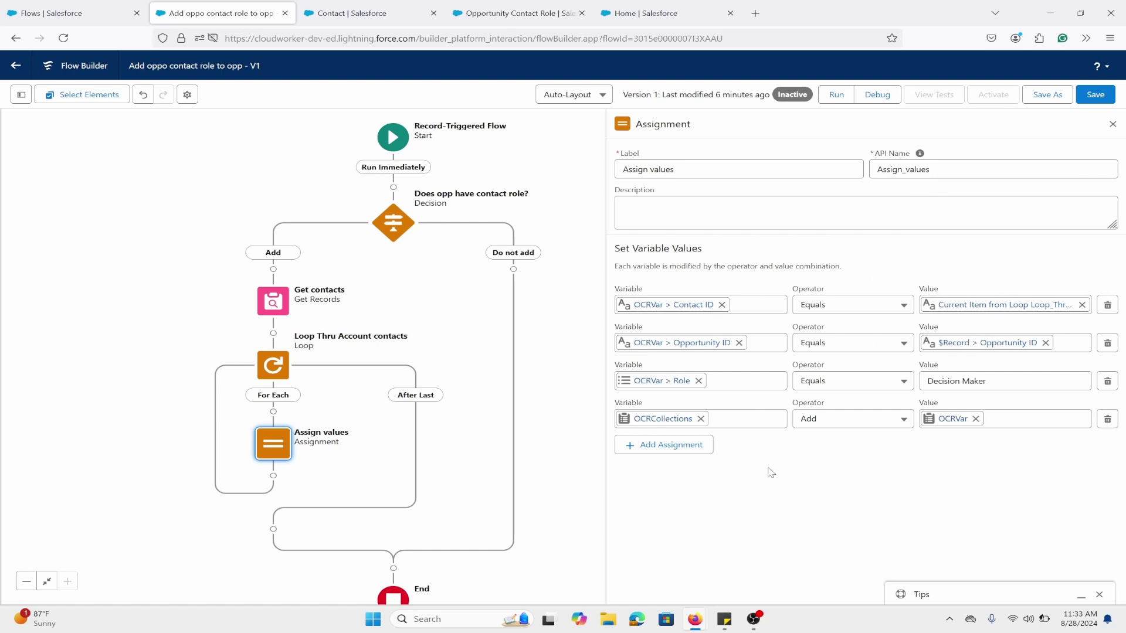
pyautogui.moveTo(482, 589); pyautogui.dragTo(505, 516)
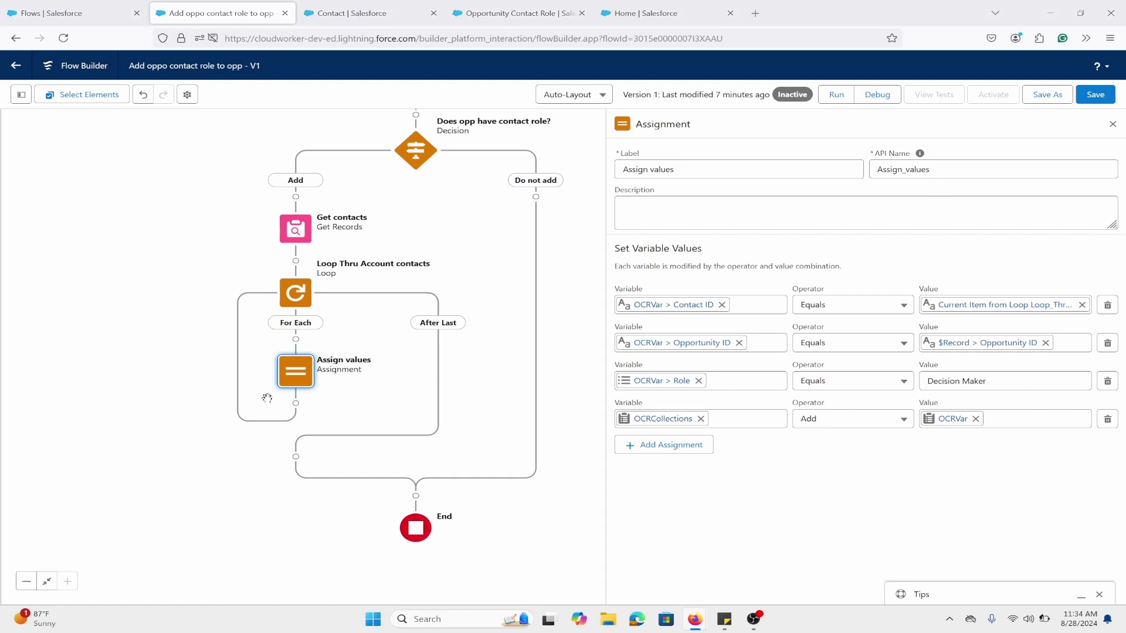
# Step: Add a Create Records element after the contact loop's last iteration and label it Create OCR
pyautogui.click(296, 457)
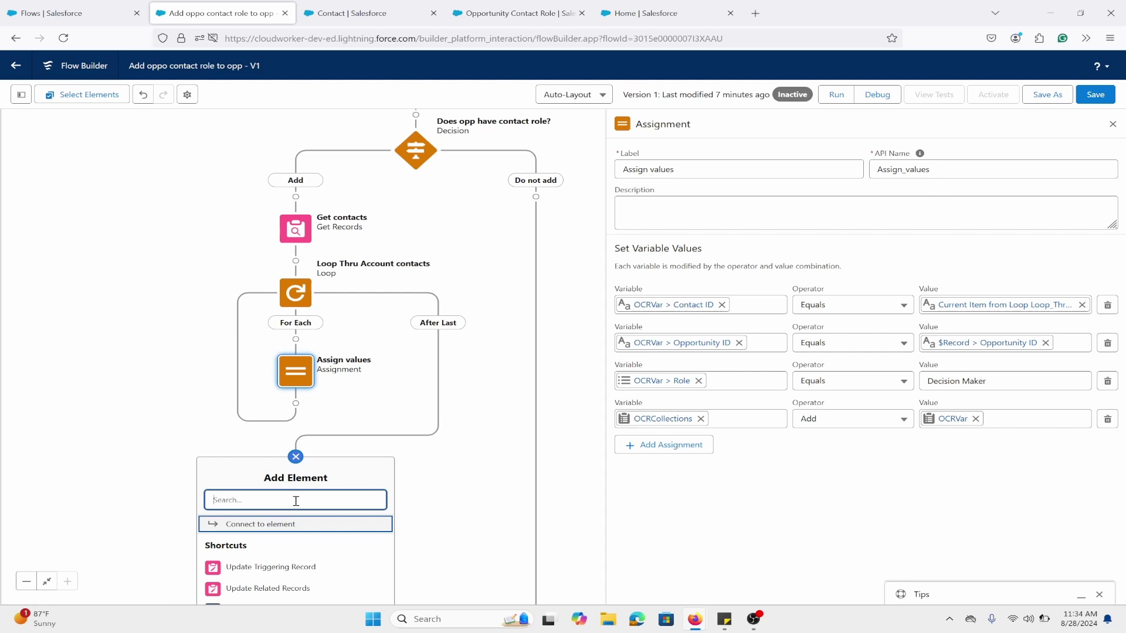
pyautogui.write('create')
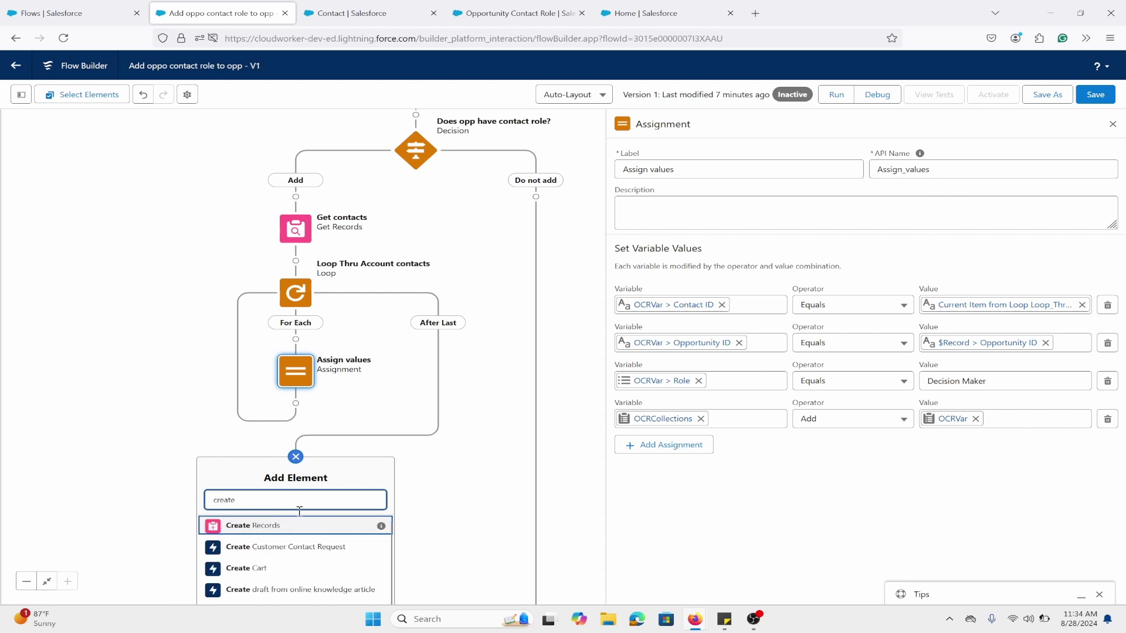
pyautogui.click(304, 528)
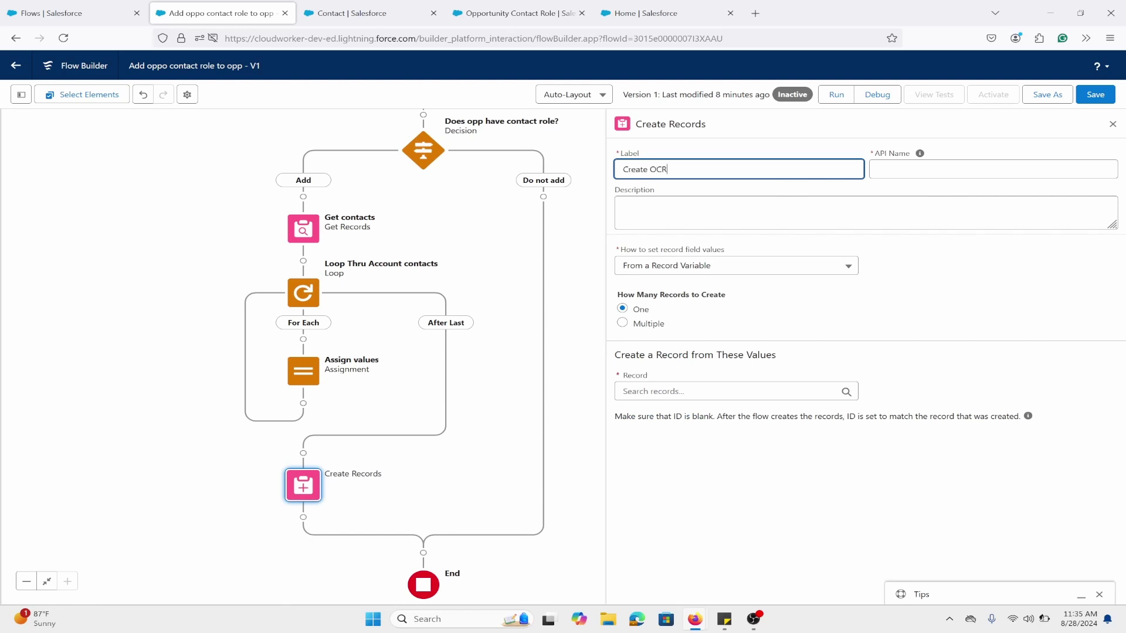
pyautogui.write('Create OCR')
# Step: Configure Create OCR to create multiple records from a record variable, using OCRCollections as the record collection
pyautogui.click(719, 267)
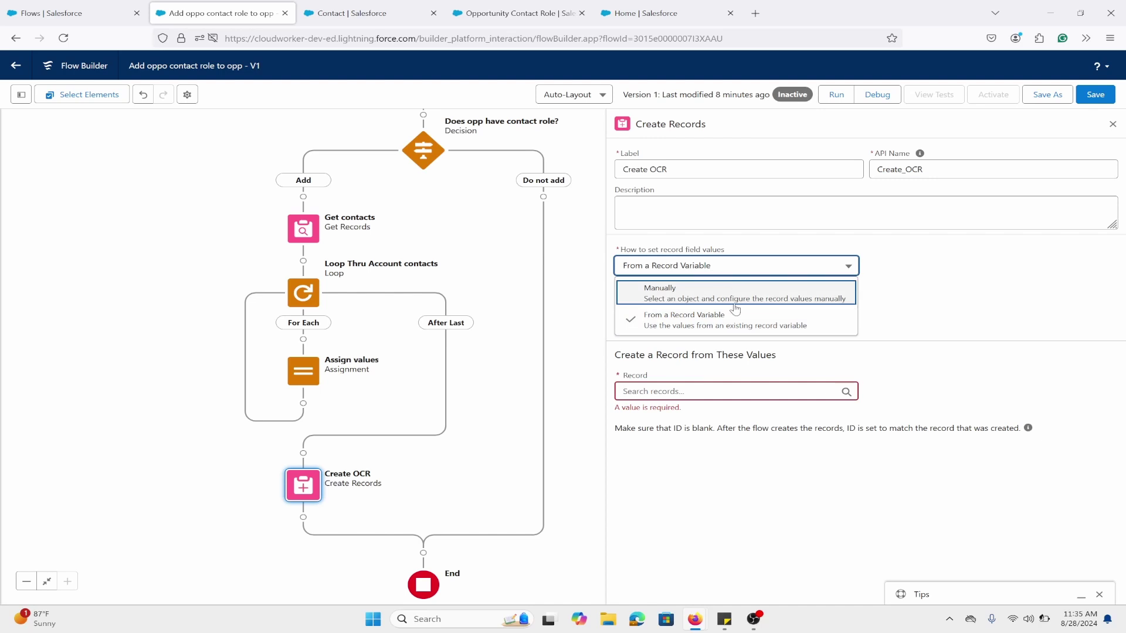
pyautogui.click(704, 323)
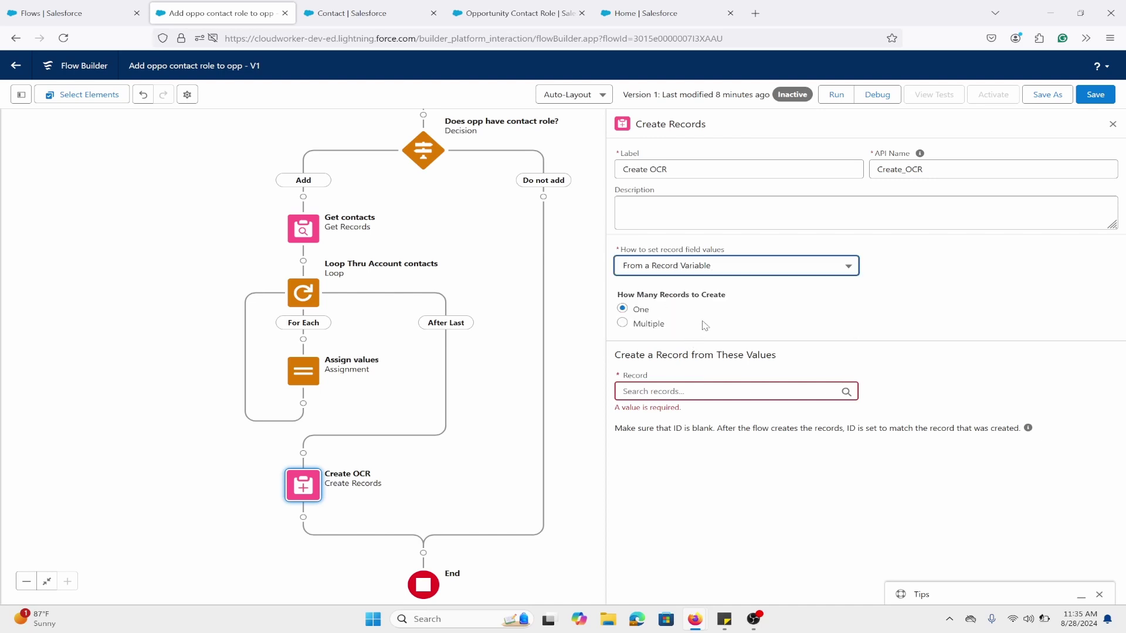
pyautogui.click(652, 326)
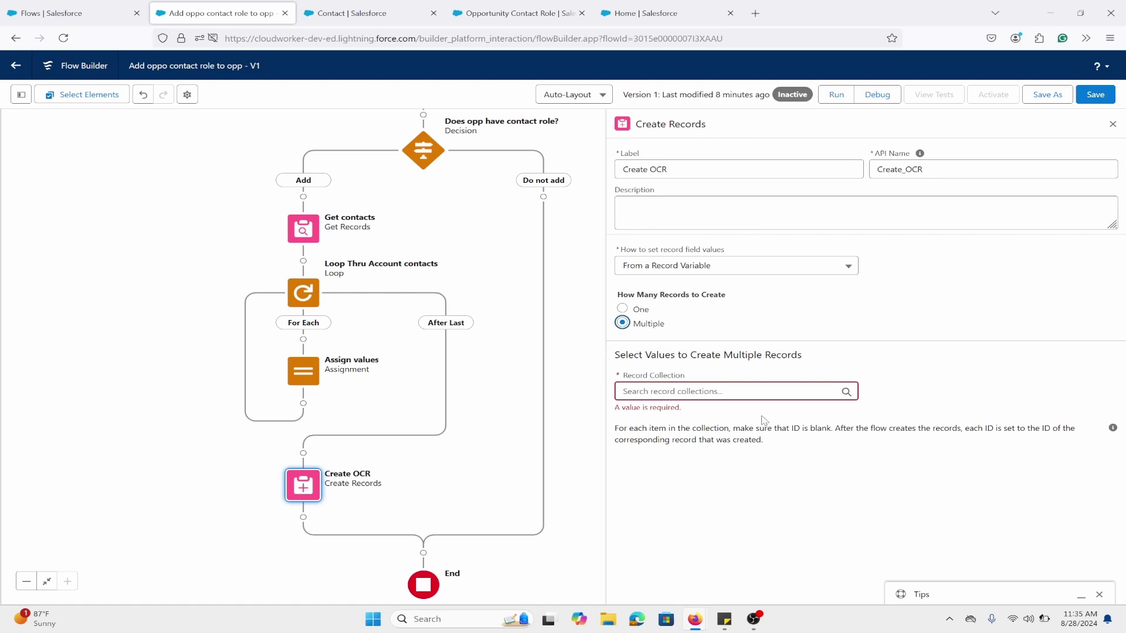
pyautogui.click(759, 392)
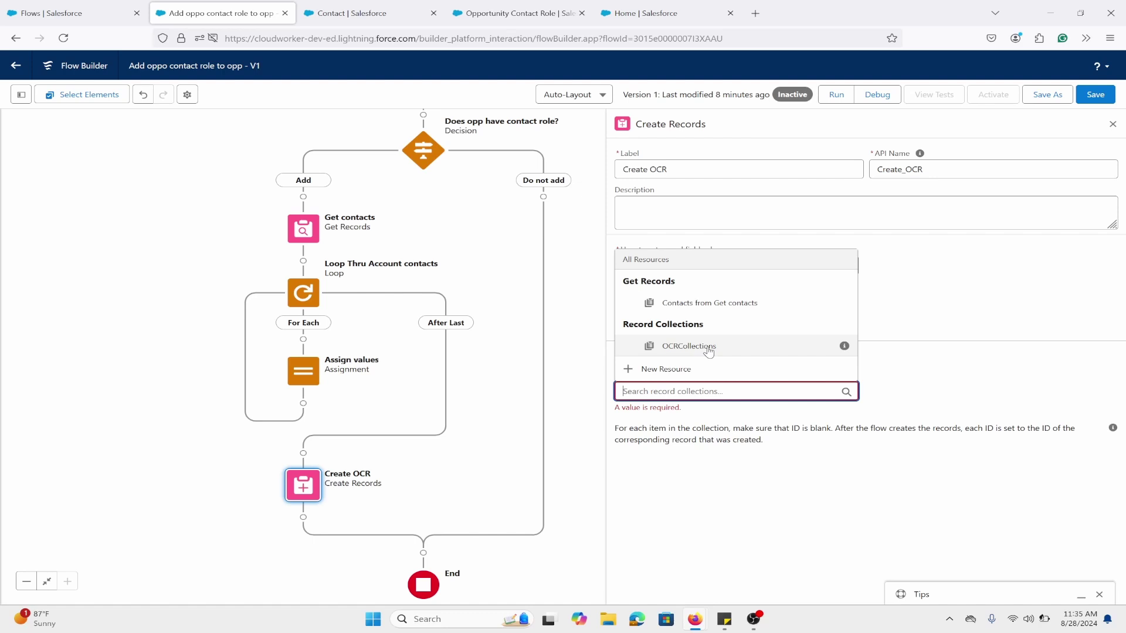
pyautogui.click(708, 350)
# Step: Add an Update Triggering Record element after Create OCR and label it Update OCR, with the API name Update_OCR
pyautogui.moveTo(466, 601); pyautogui.dragTo(445, 531)
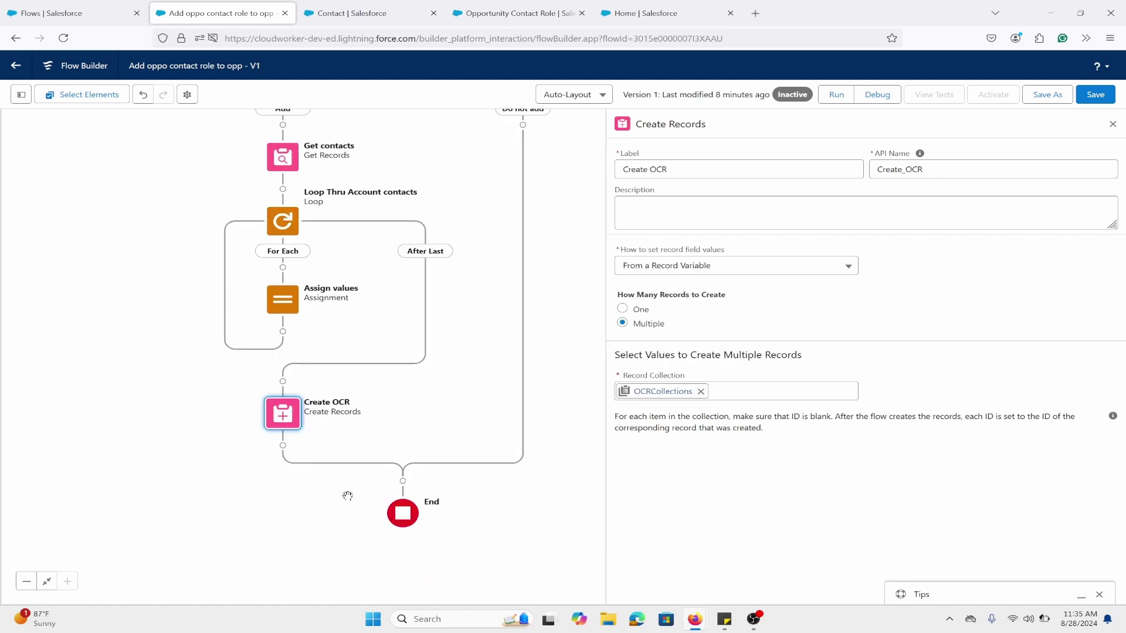
pyautogui.moveTo(347, 496); pyautogui.dragTo(355, 560)
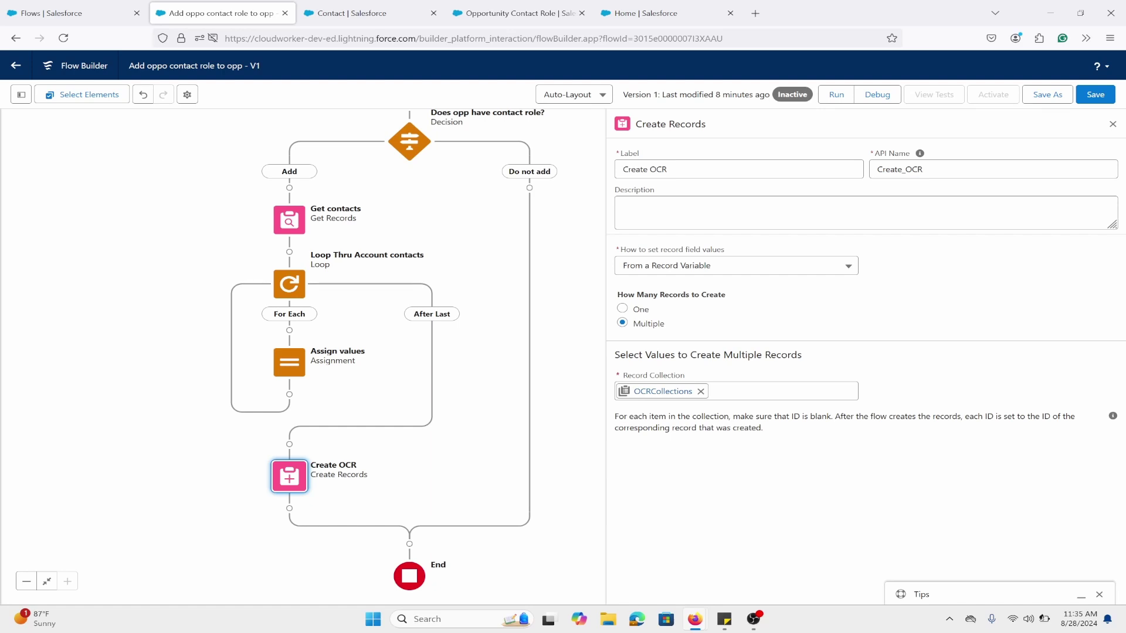
pyautogui.click(289, 508)
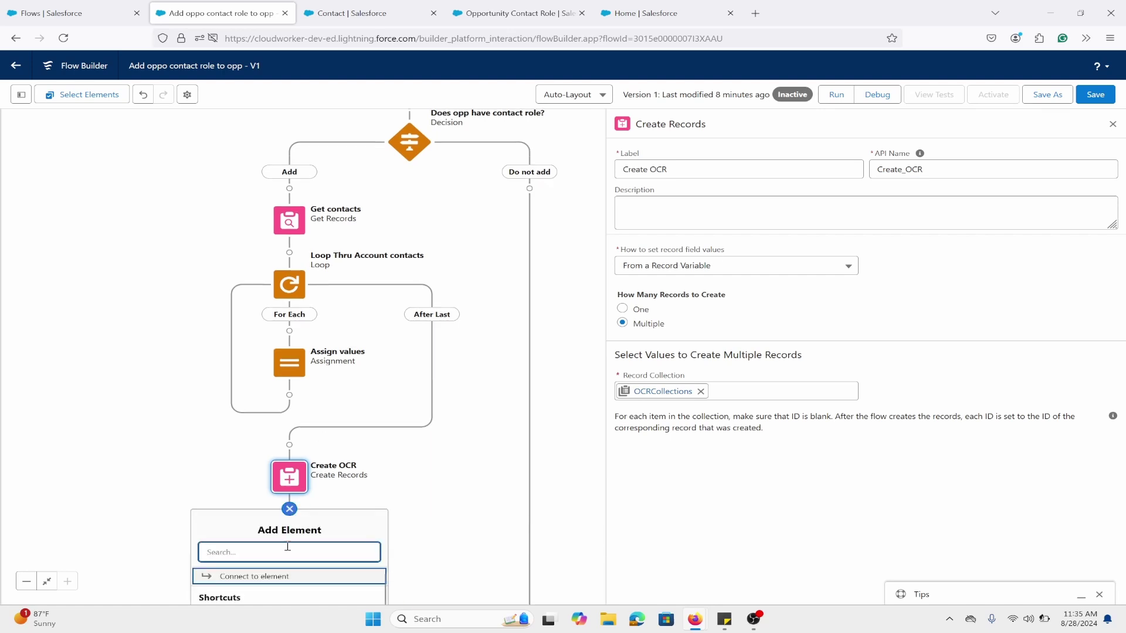
pyautogui.write('upda')
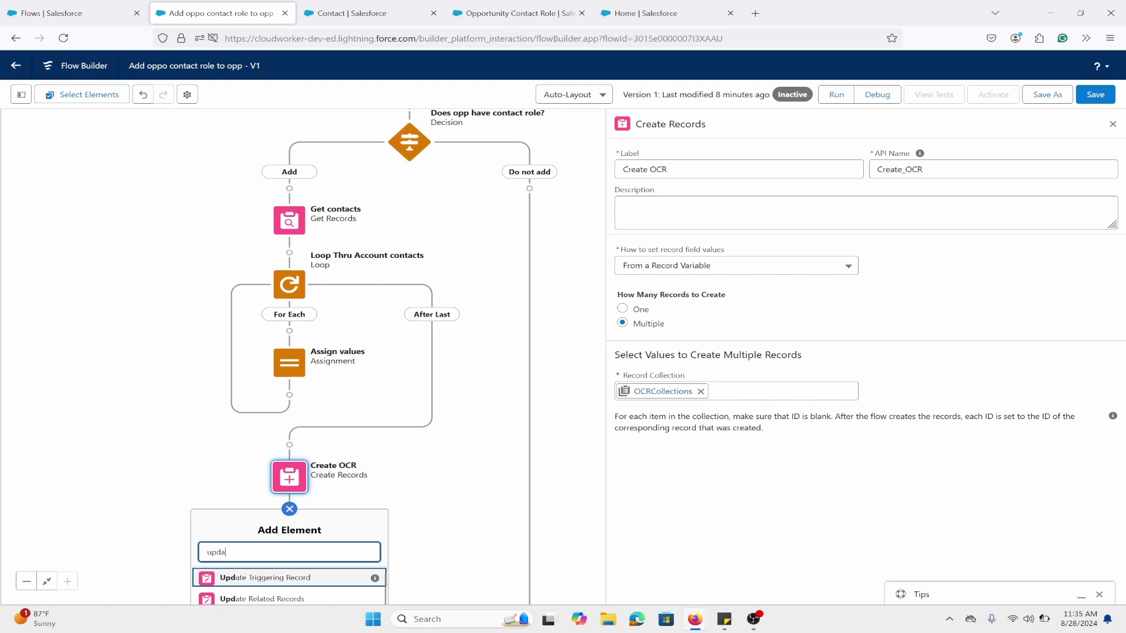
pyautogui.write('te')
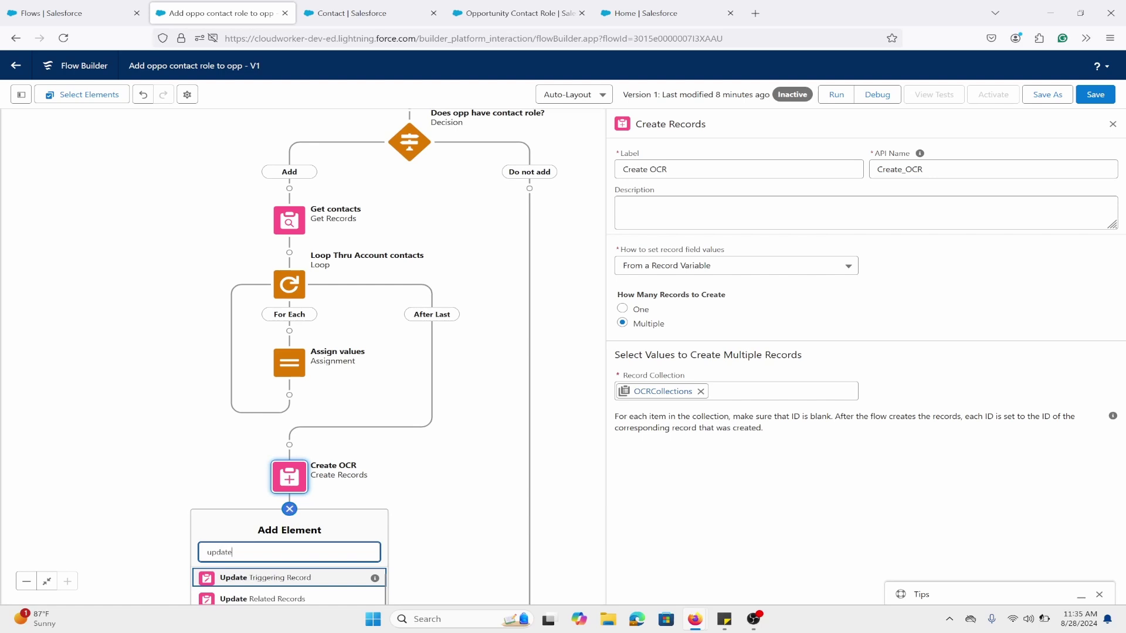
pyautogui.click(305, 581)
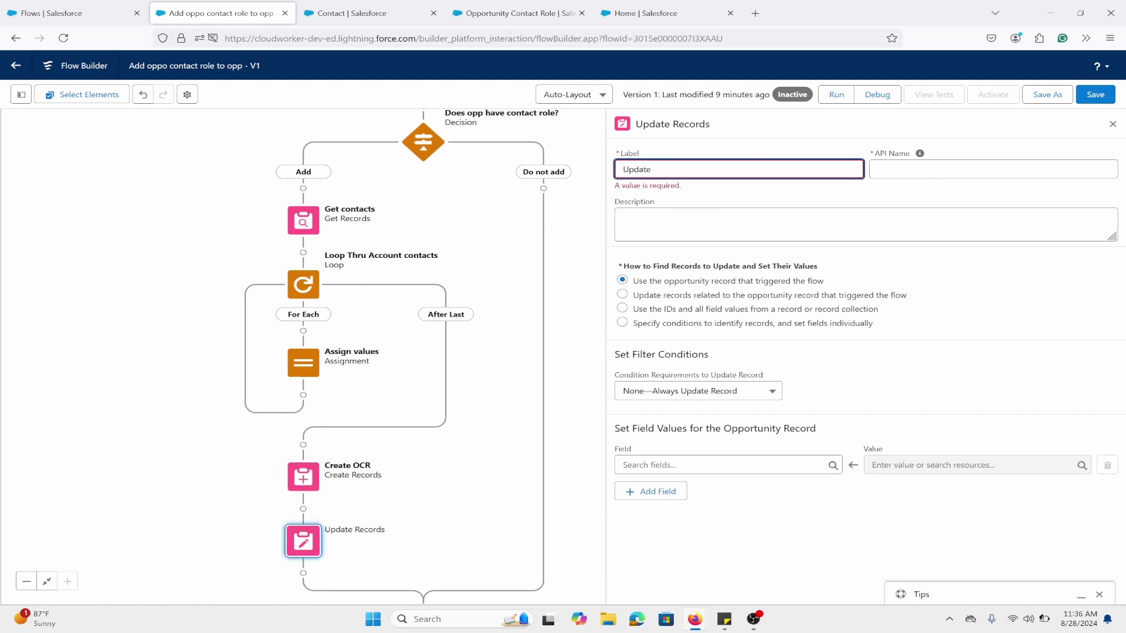
pyautogui.click(921, 171)
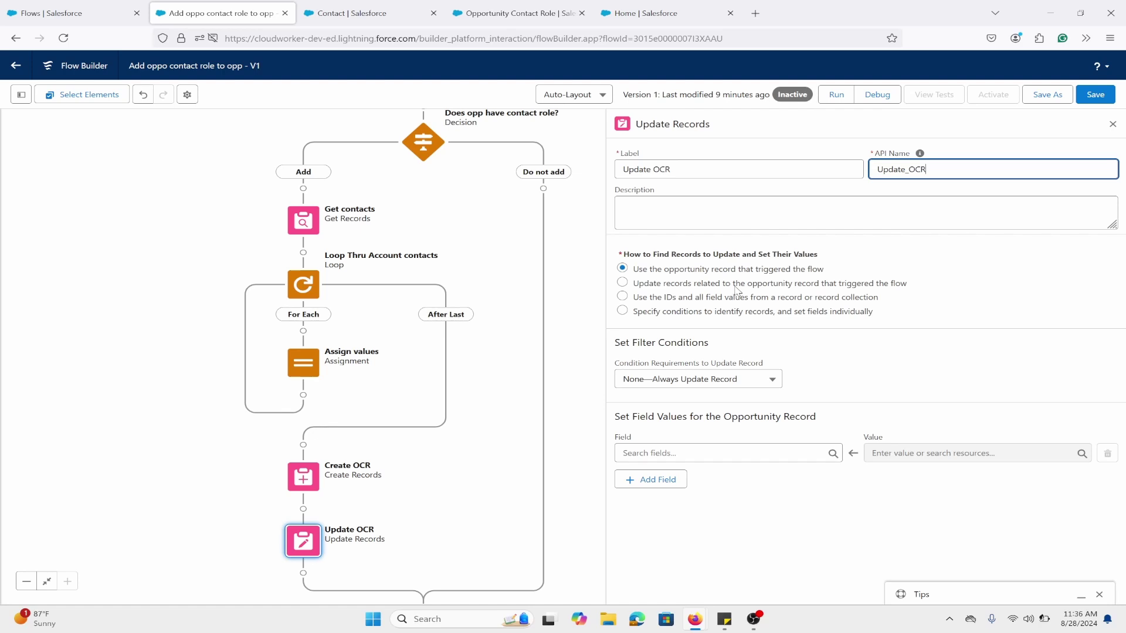
# Step: Make Update OCR update records related to the triggering opportunity, choosing OpportunityContactRoles as the related records
pyautogui.click(787, 287)
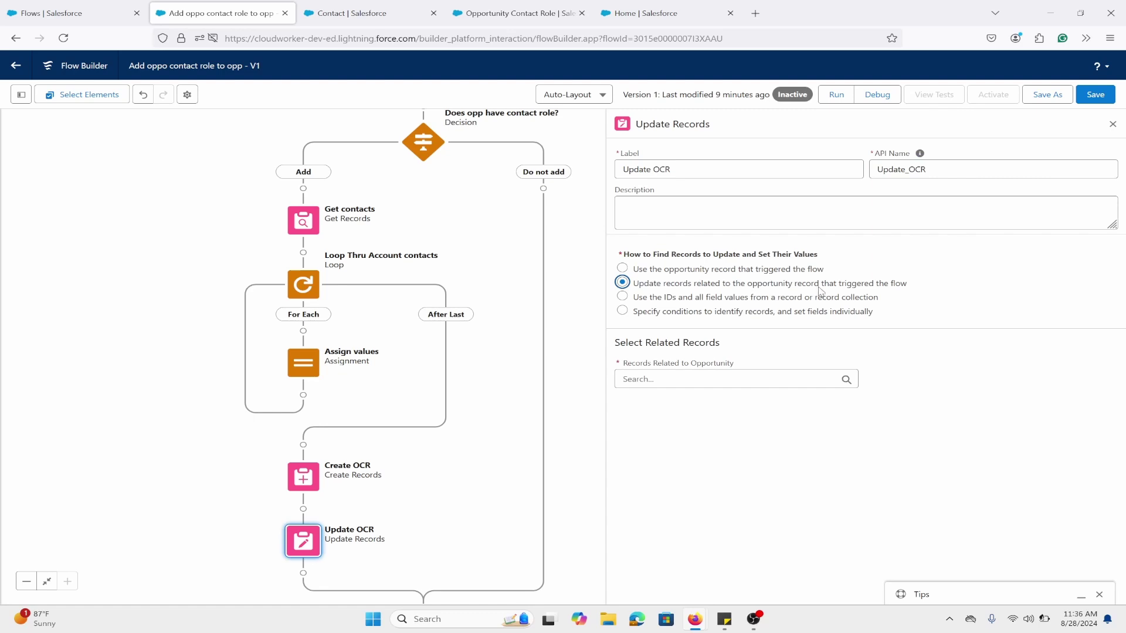
pyautogui.click(773, 380)
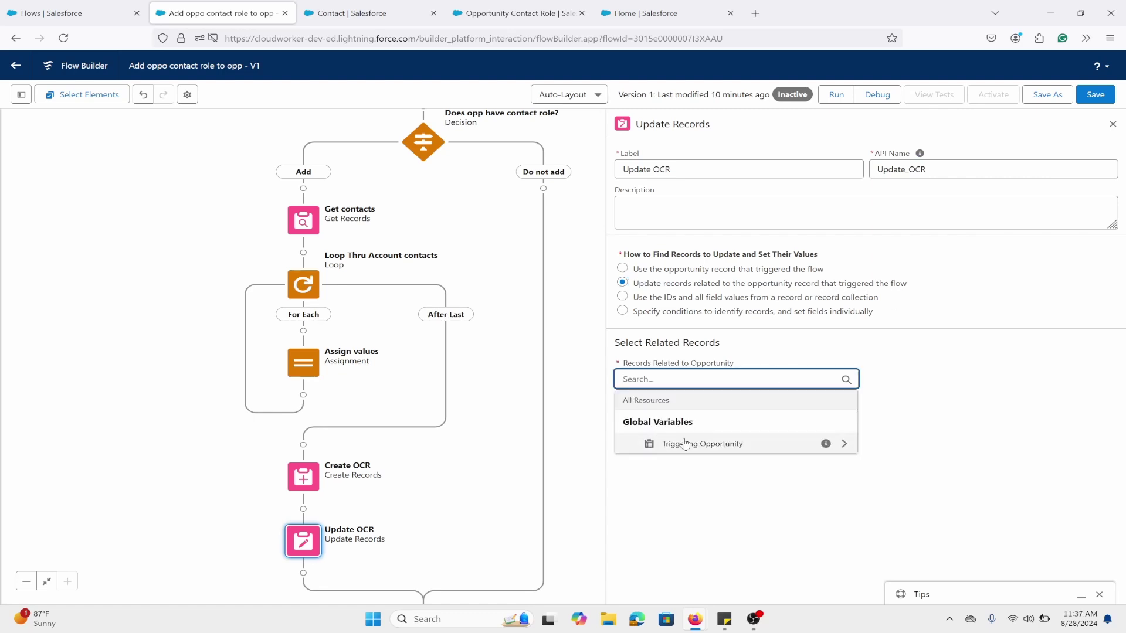
pyautogui.click(757, 445)
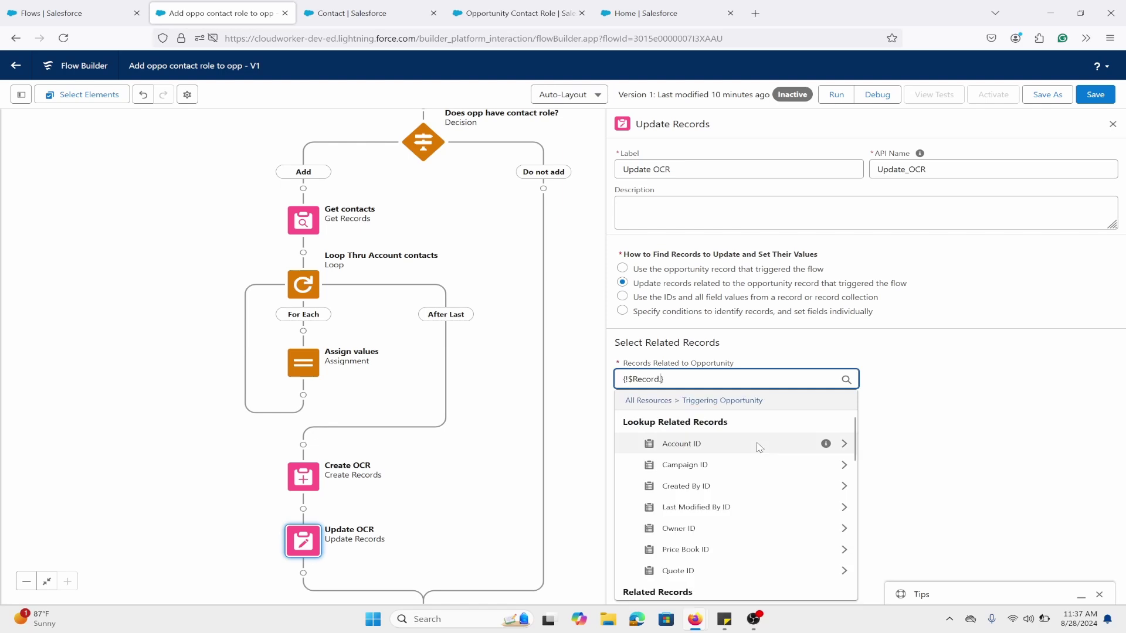
pyautogui.scroll(-2, 757, 447)
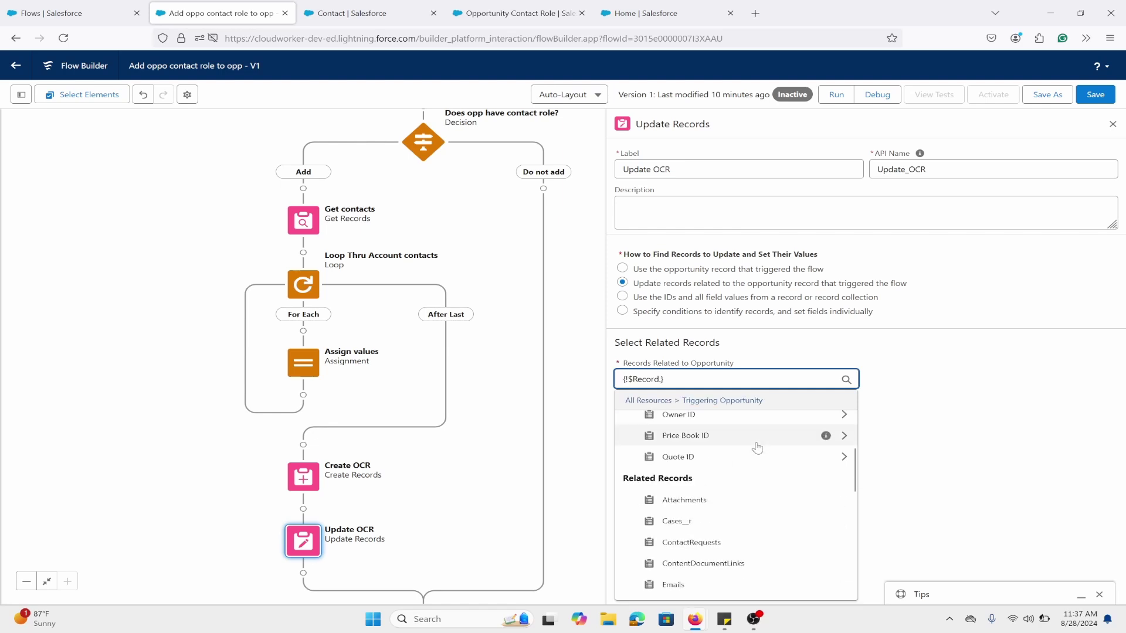
pyautogui.scroll(-5, 757, 447)
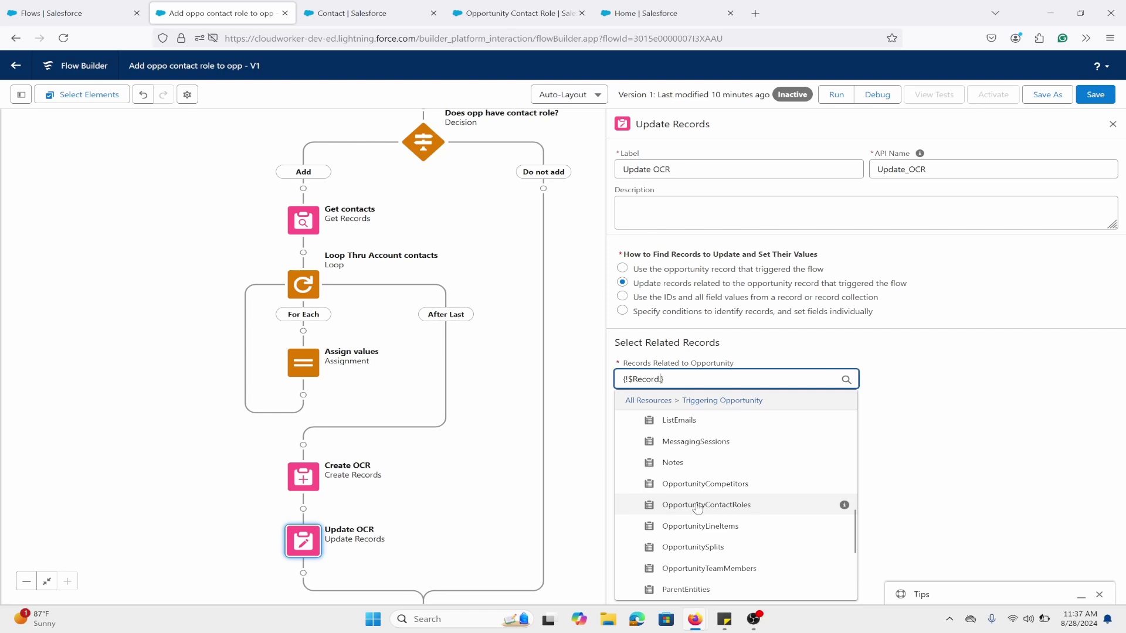
pyautogui.click(736, 512)
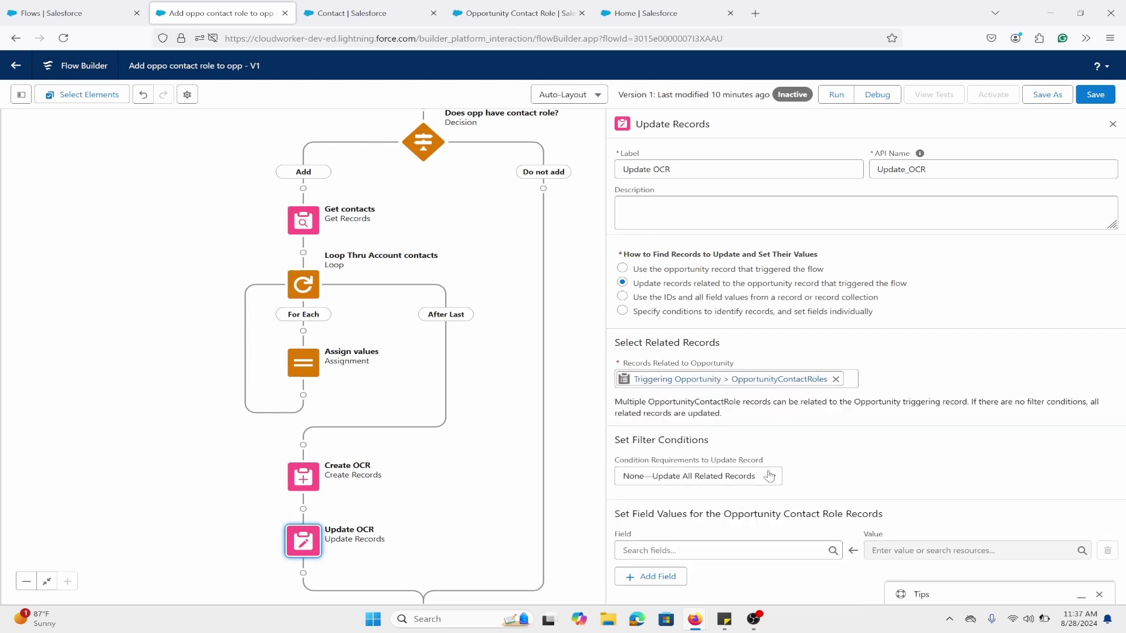
# Step: Filter the related records to update with All Conditions Are Met (AND), where First_Contact__c equals True
pyautogui.click(722, 476)
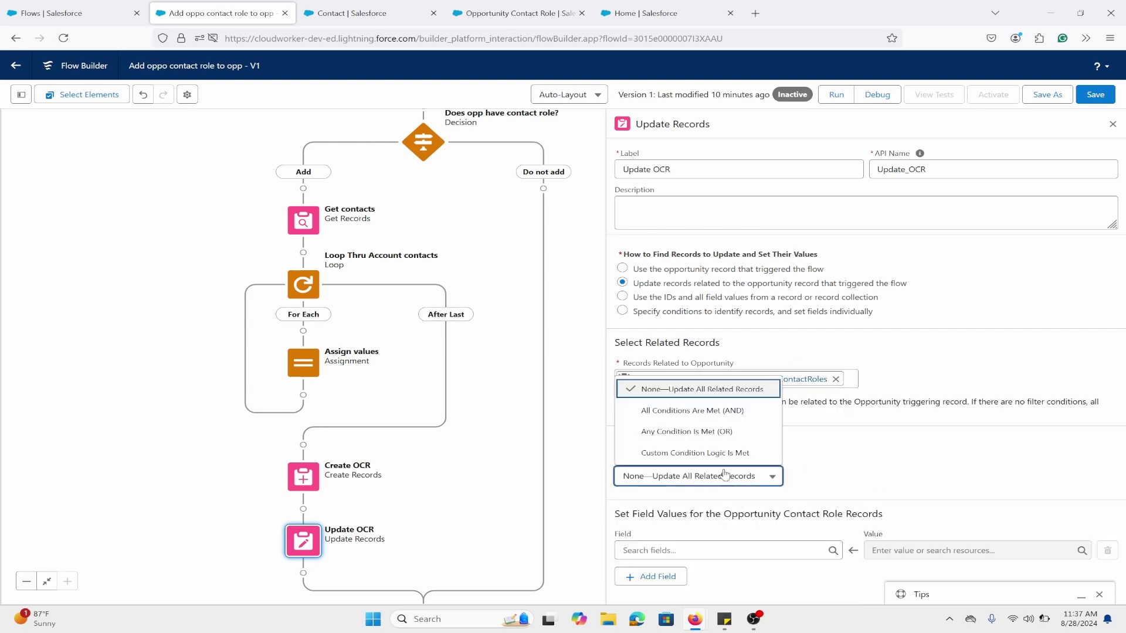
pyautogui.click(731, 410)
pyautogui.click(721, 524)
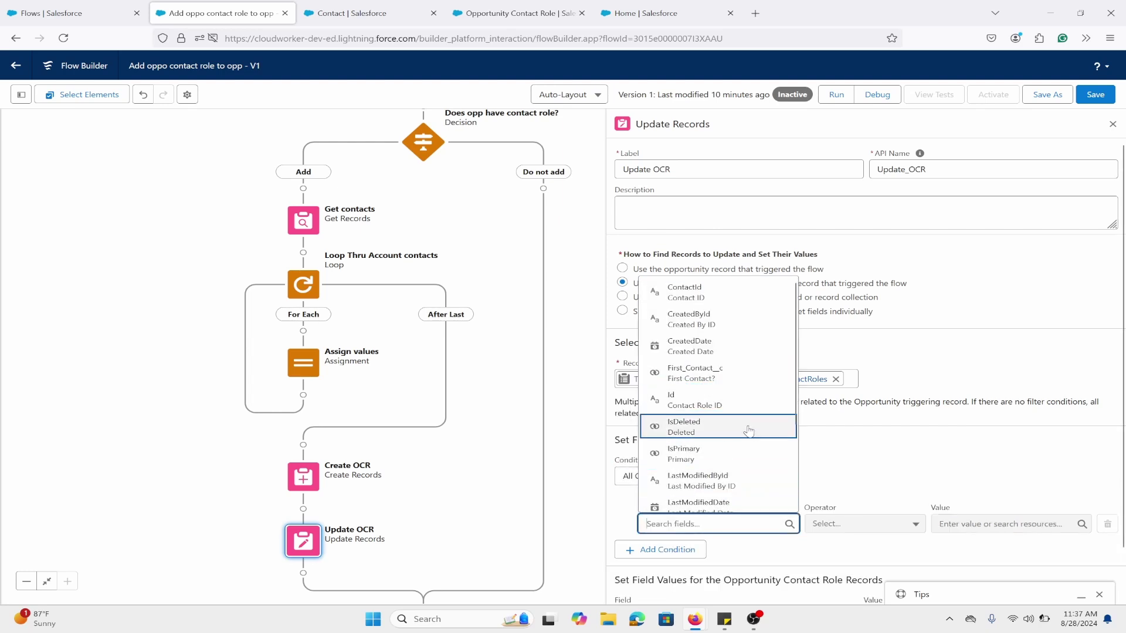
pyautogui.click(727, 382)
pyautogui.click(968, 529)
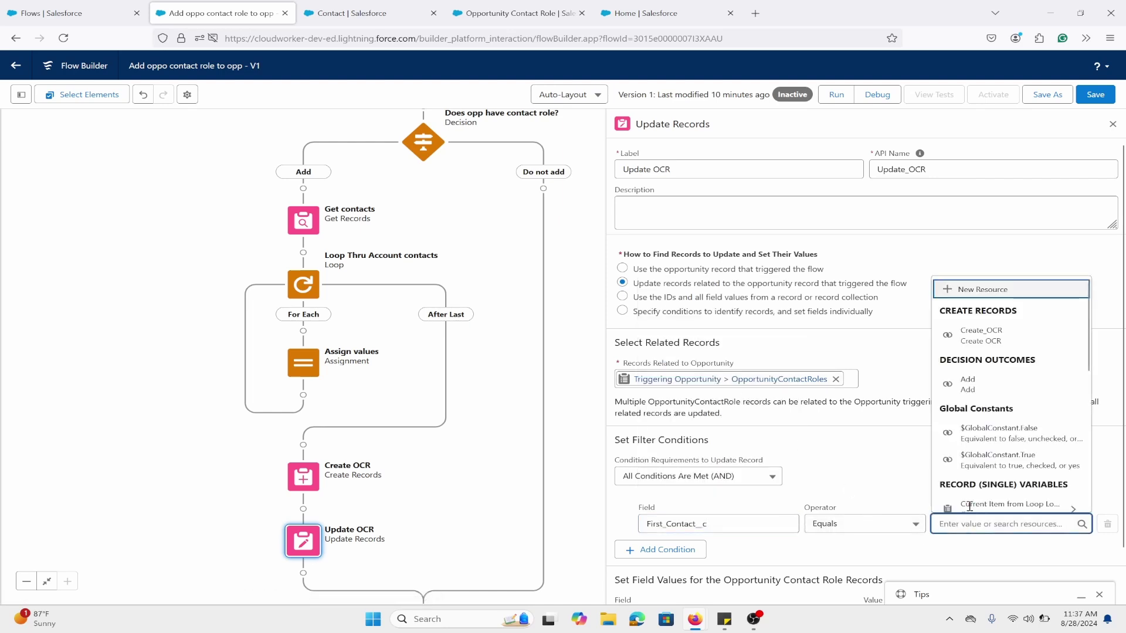
pyautogui.scroll(-1, 1030, 470)
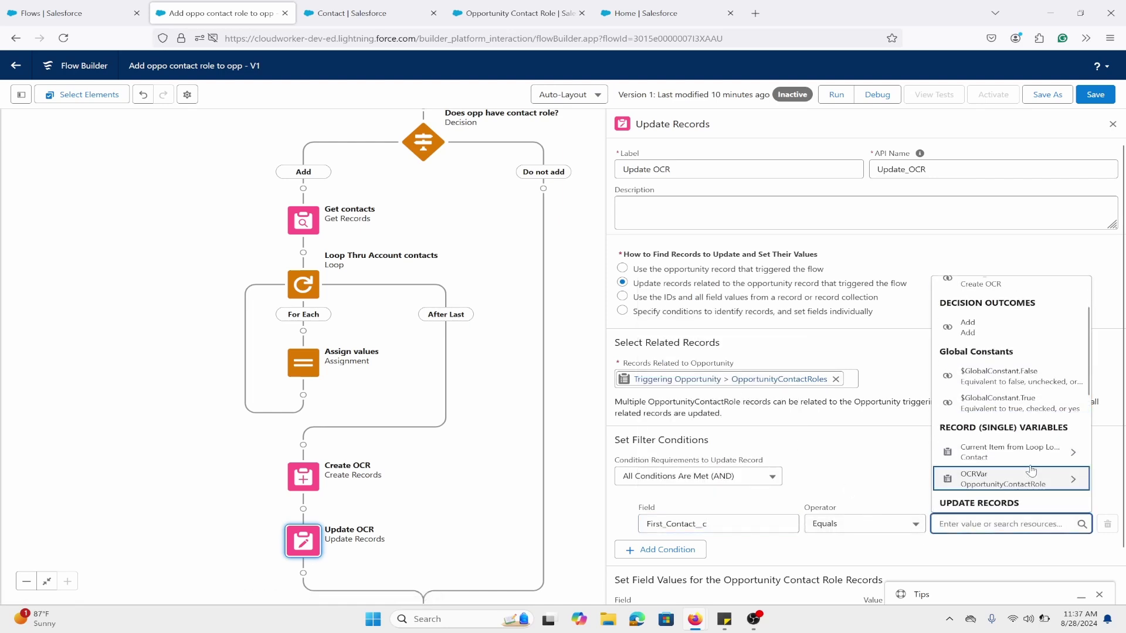
pyautogui.scroll(1, 1031, 470)
pyautogui.scroll(-3, 1031, 463)
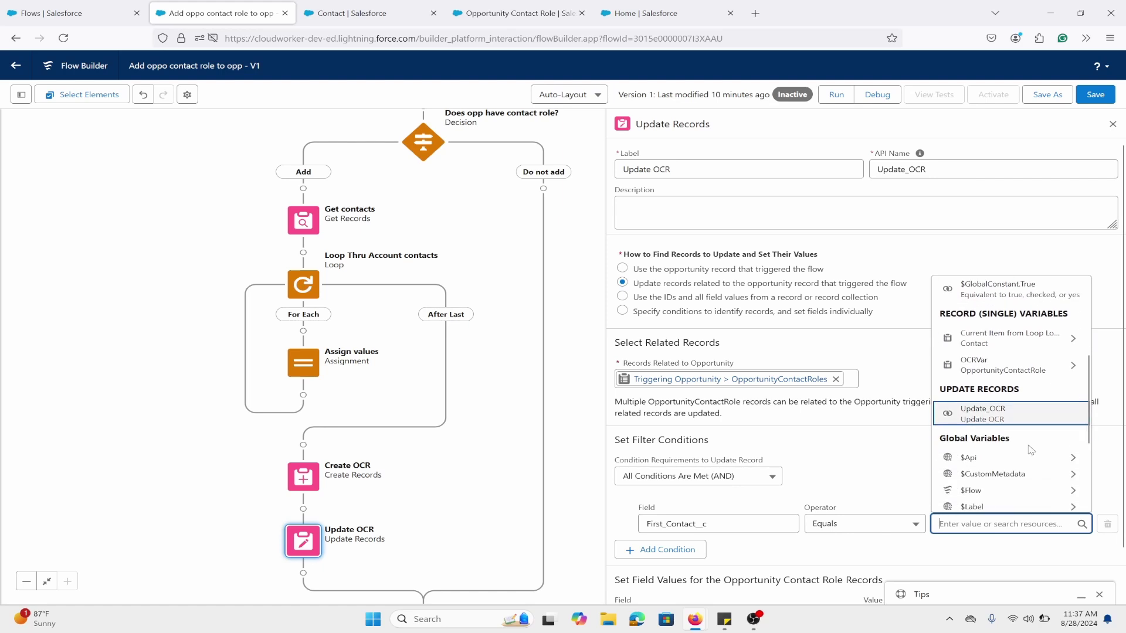
pyautogui.scroll(-3, 1013, 448)
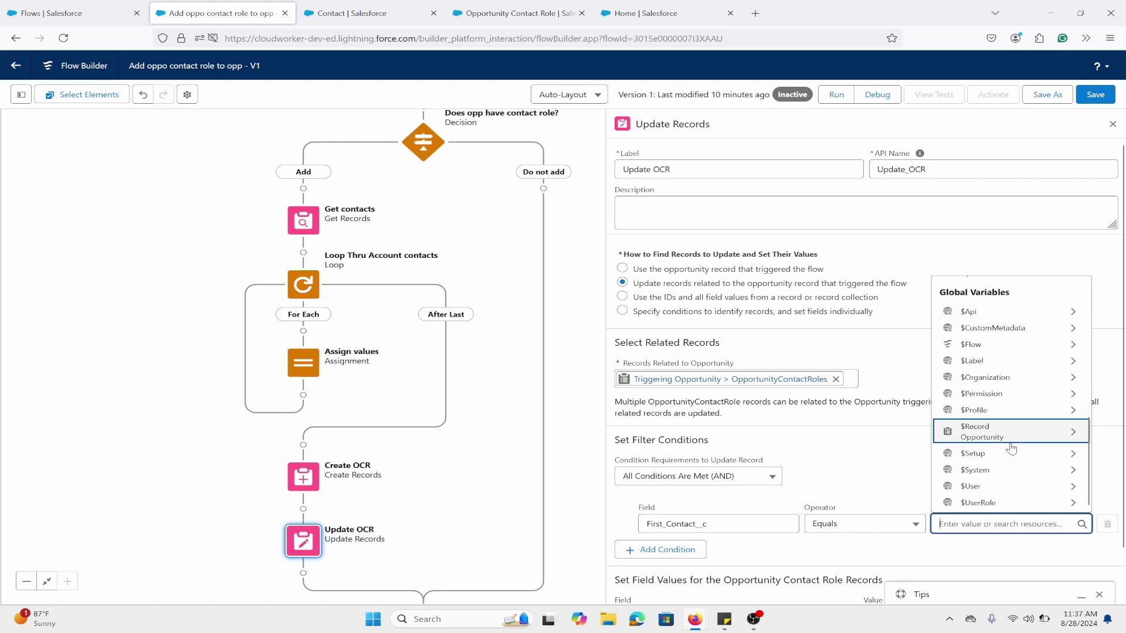
pyautogui.write('true')
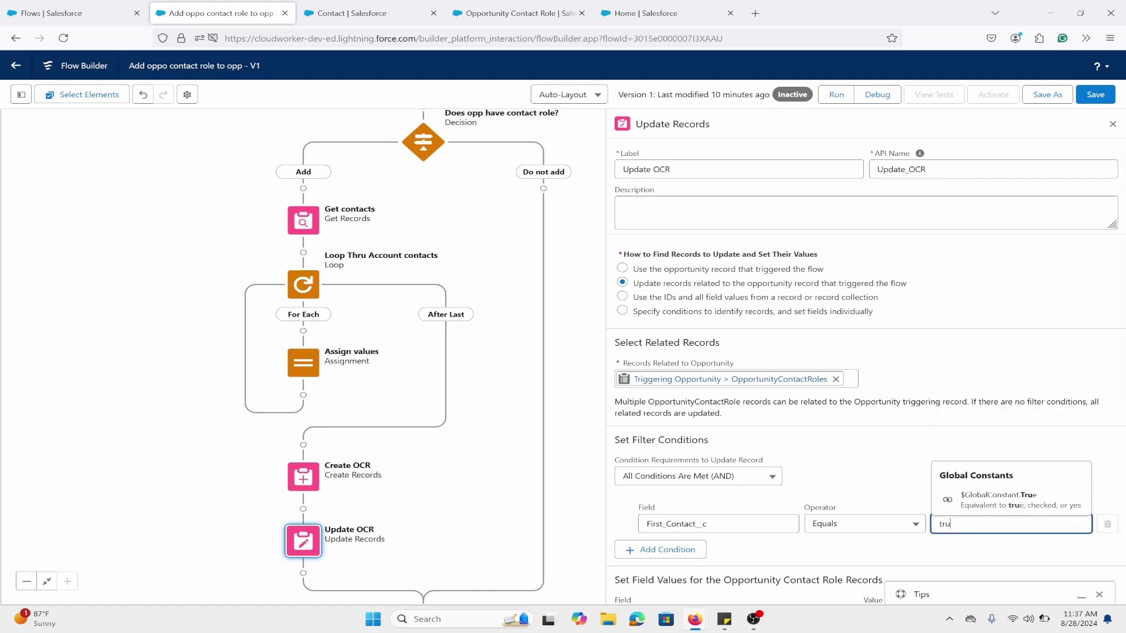
pyautogui.click(1017, 495)
# Step: Set the IsPrimary field to True for the matching opportunity contact role records and save the flow
pyautogui.scroll(-1, 883, 484)
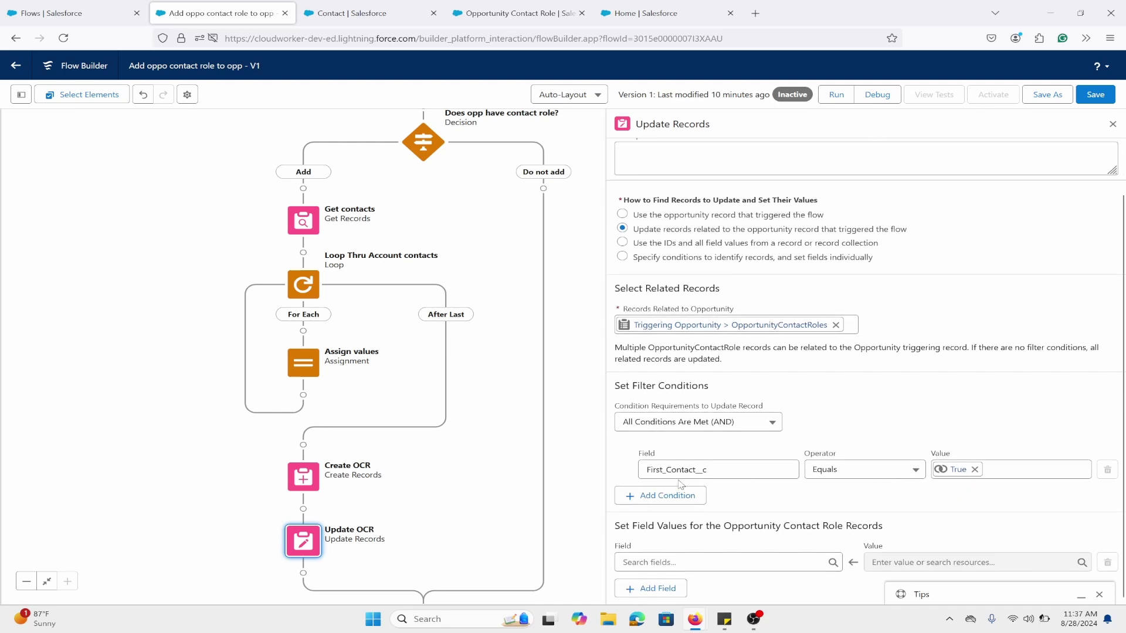
pyautogui.click(660, 557)
pyautogui.click(688, 563)
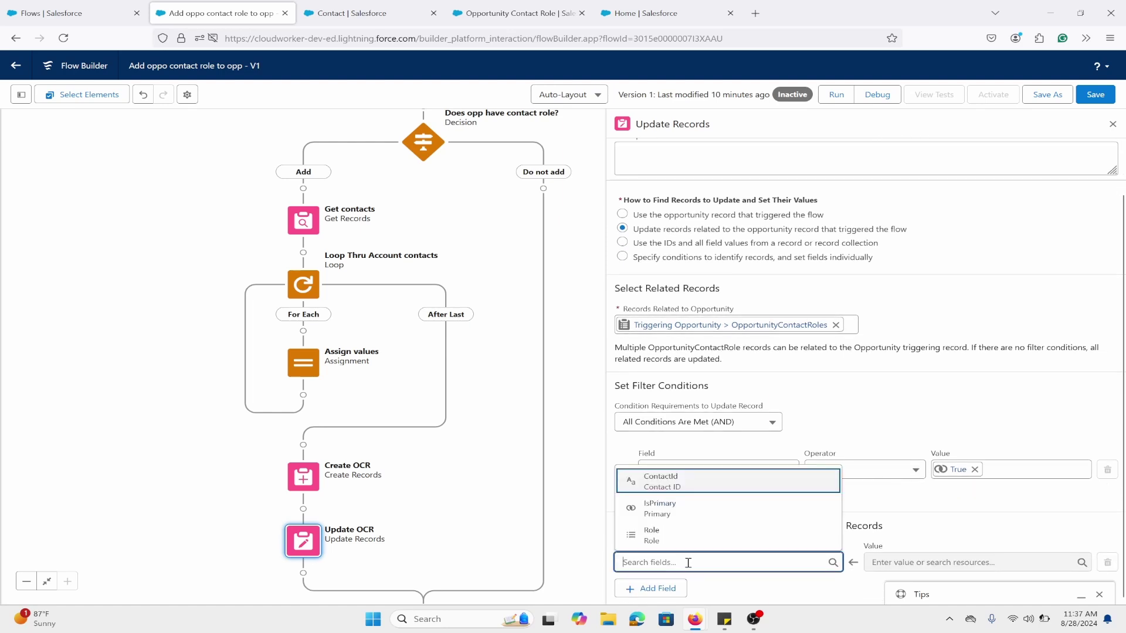
pyautogui.click(701, 519)
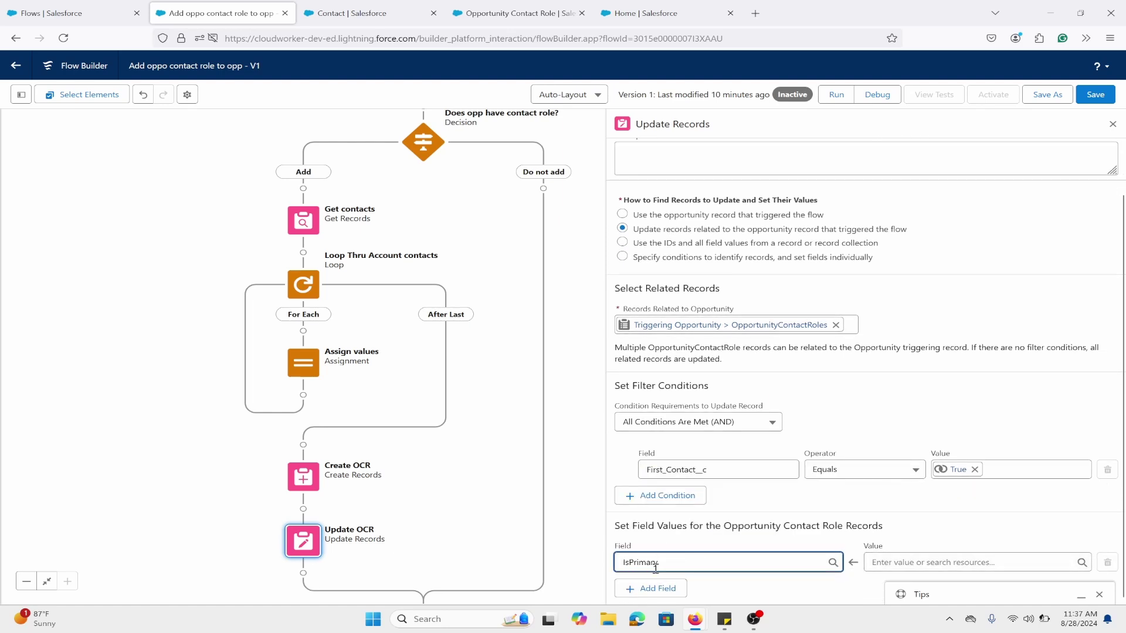
pyautogui.click(908, 562)
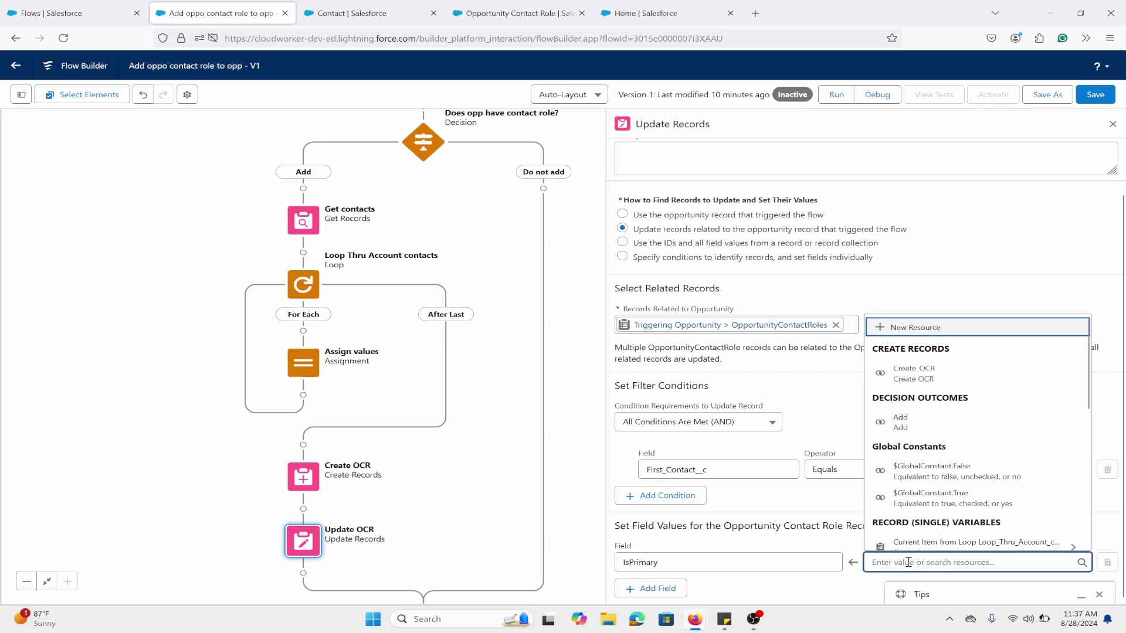
pyautogui.write('true')
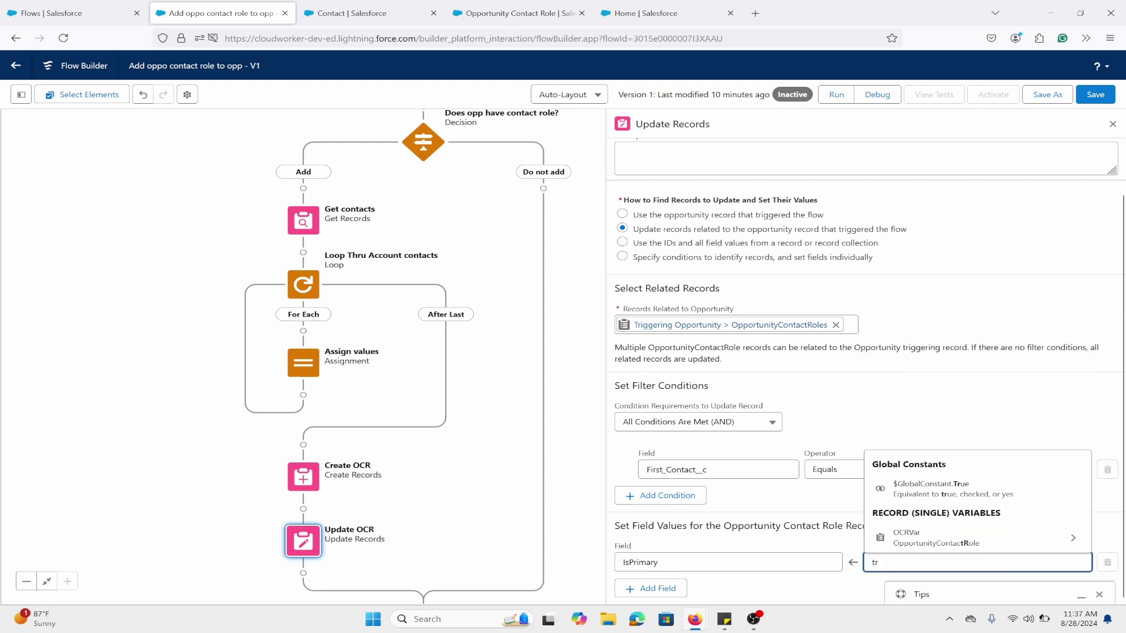
pyautogui.click(929, 530)
pyautogui.click(945, 429)
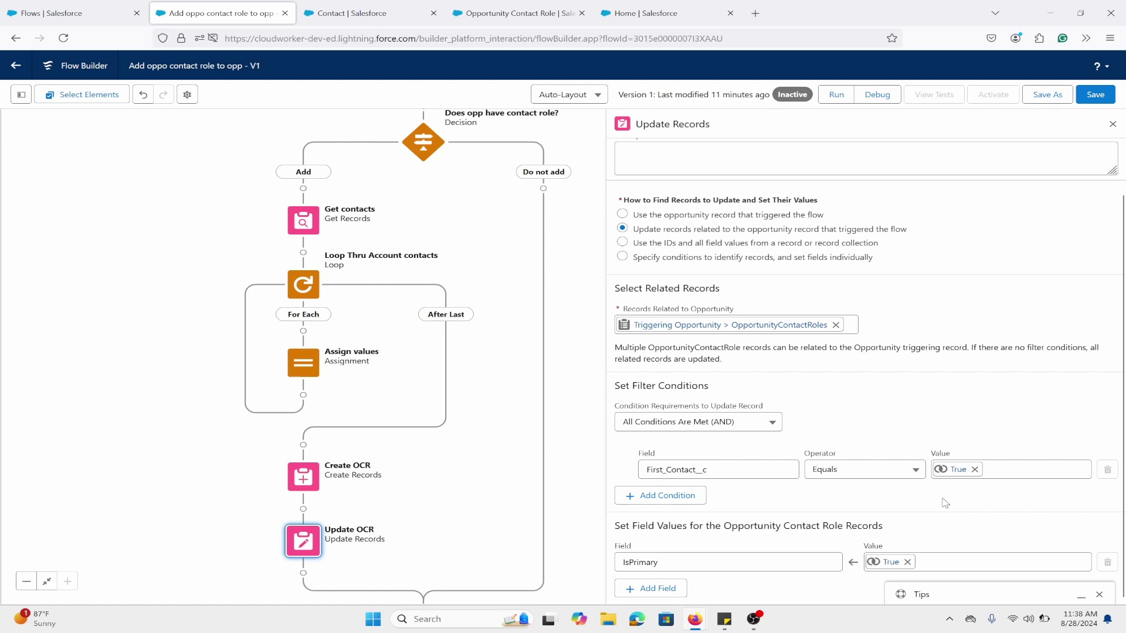
pyautogui.click(1095, 98)
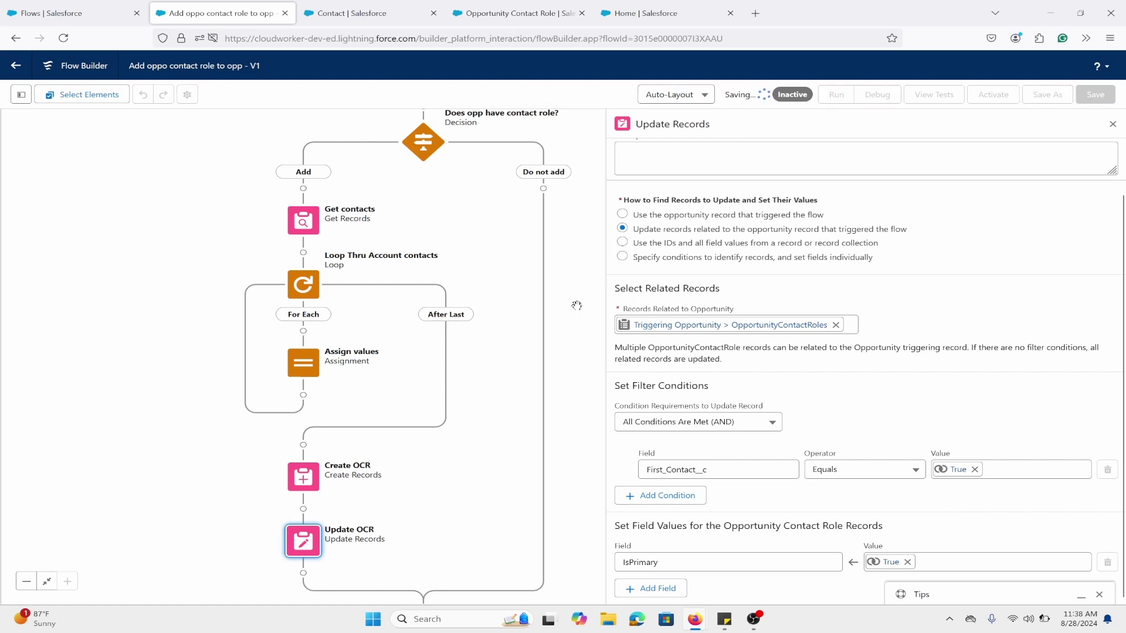
pyautogui.scroll(2, 598, 253)
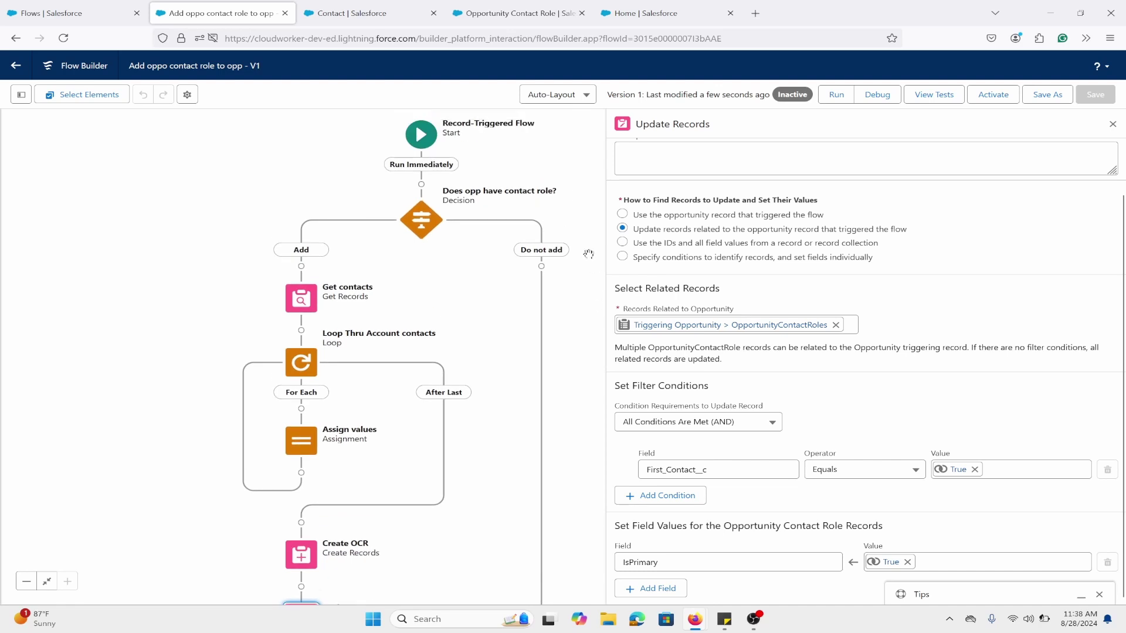
# Step: Close the Update OCR settings and debug the flow with the opportunity american corp v 4 as the triggering record
pyautogui.scroll(2, 589, 254)
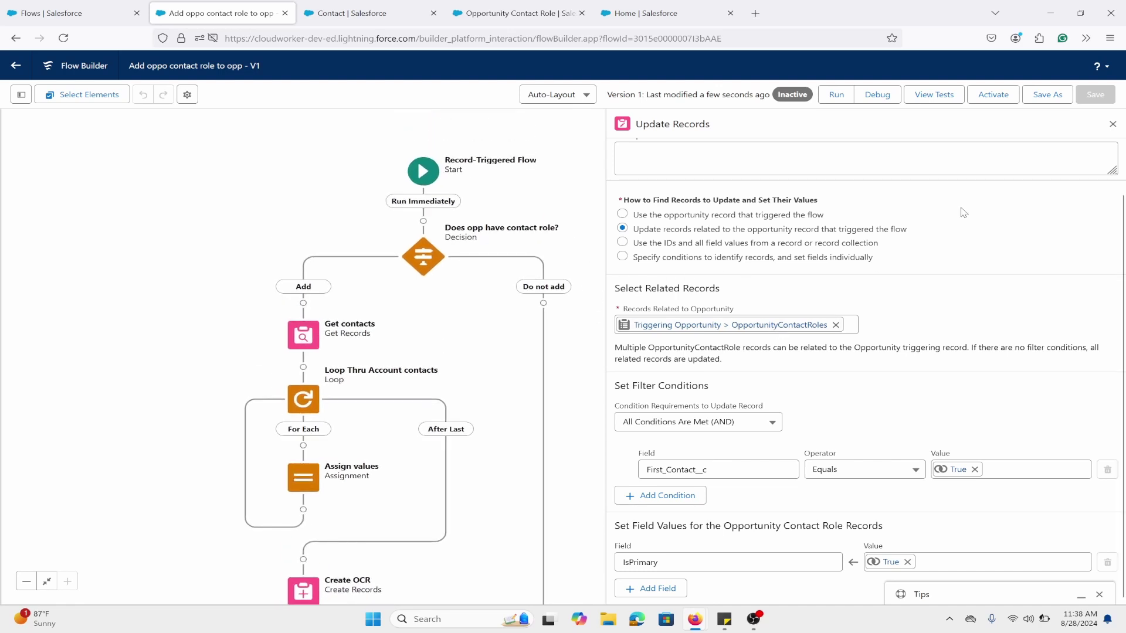
pyautogui.click(1112, 125)
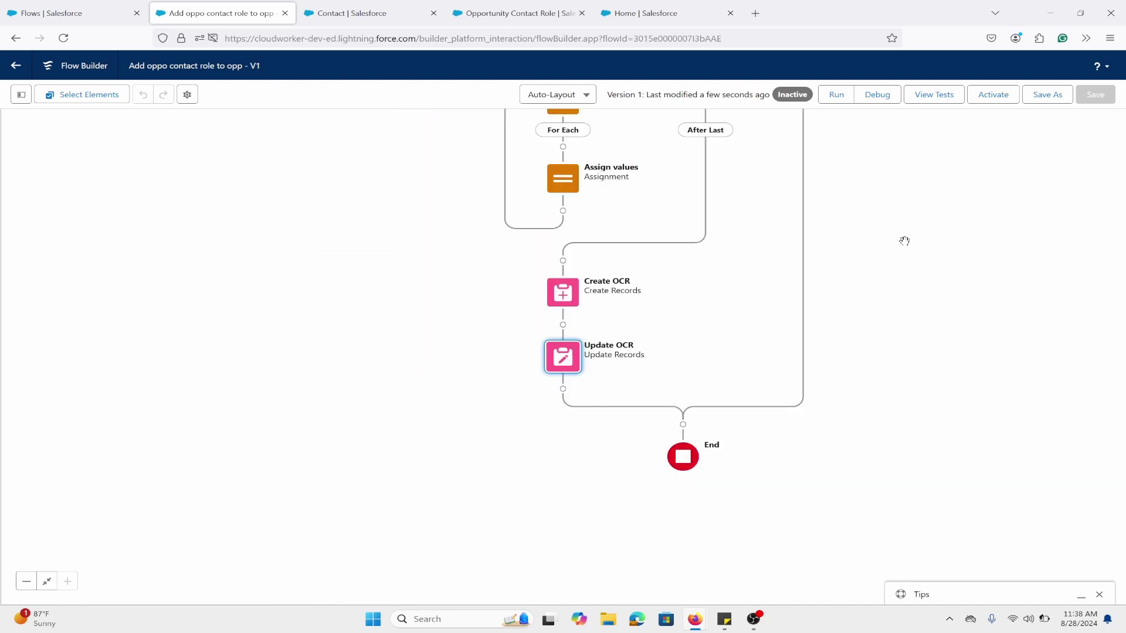
pyautogui.scroll(5, 880, 381)
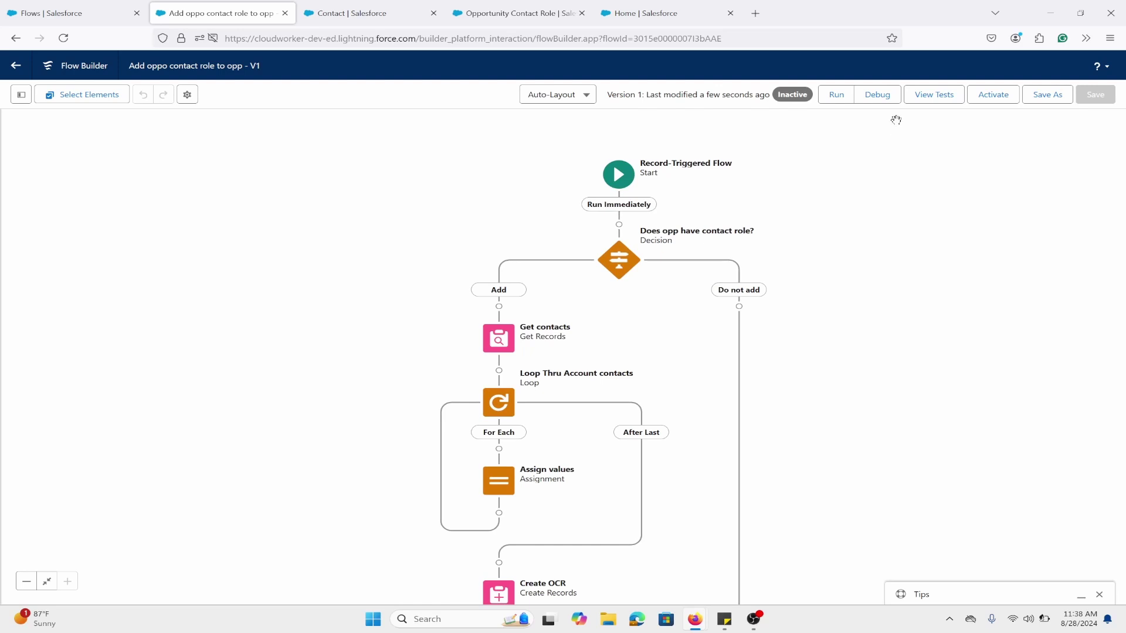
pyautogui.click(878, 94)
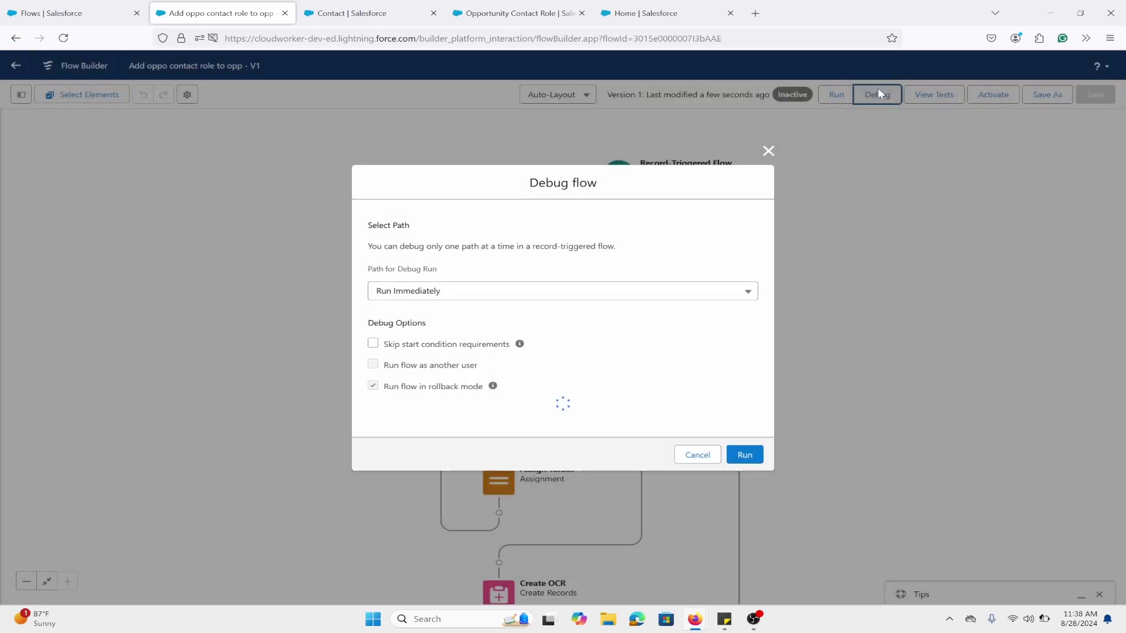
pyautogui.click(463, 433)
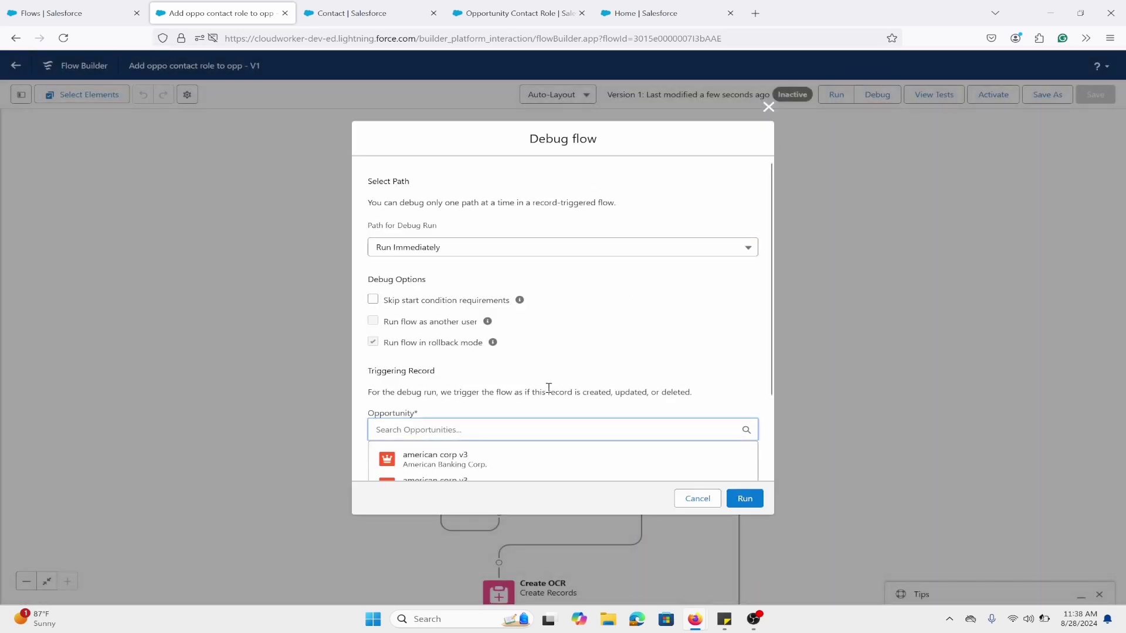
pyautogui.scroll(-2, 548, 389)
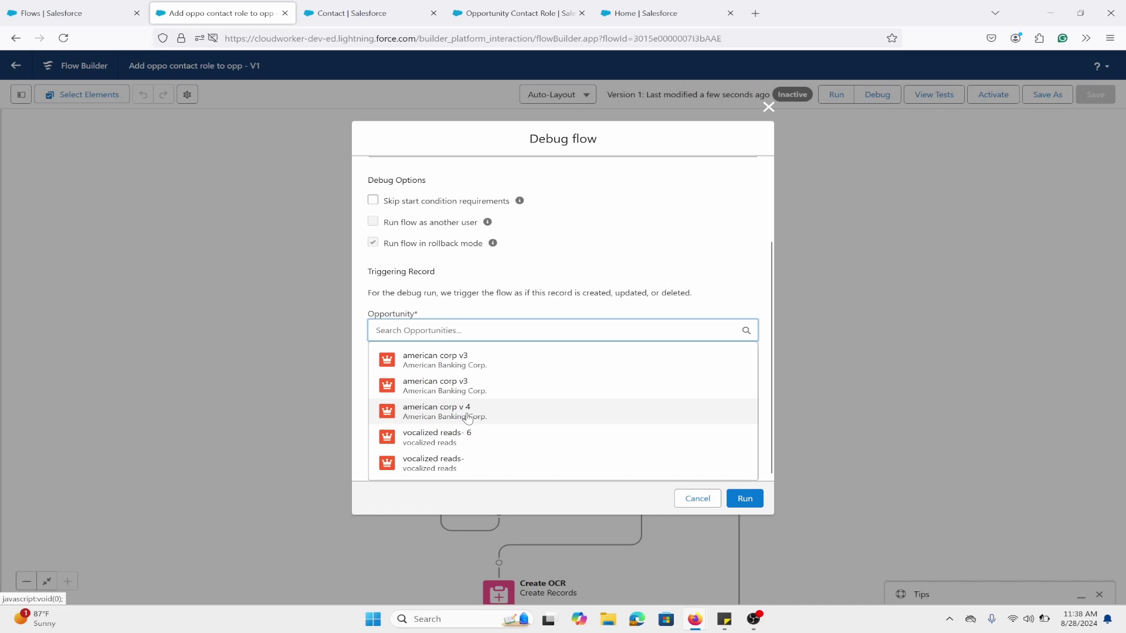
pyautogui.click(467, 417)
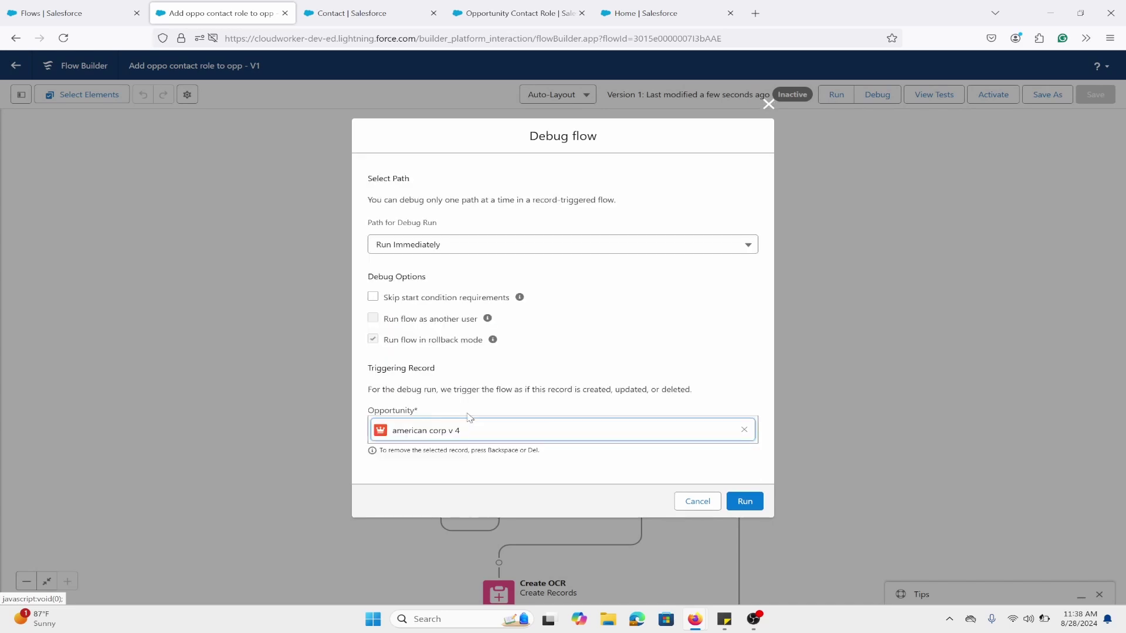
pyautogui.click(740, 502)
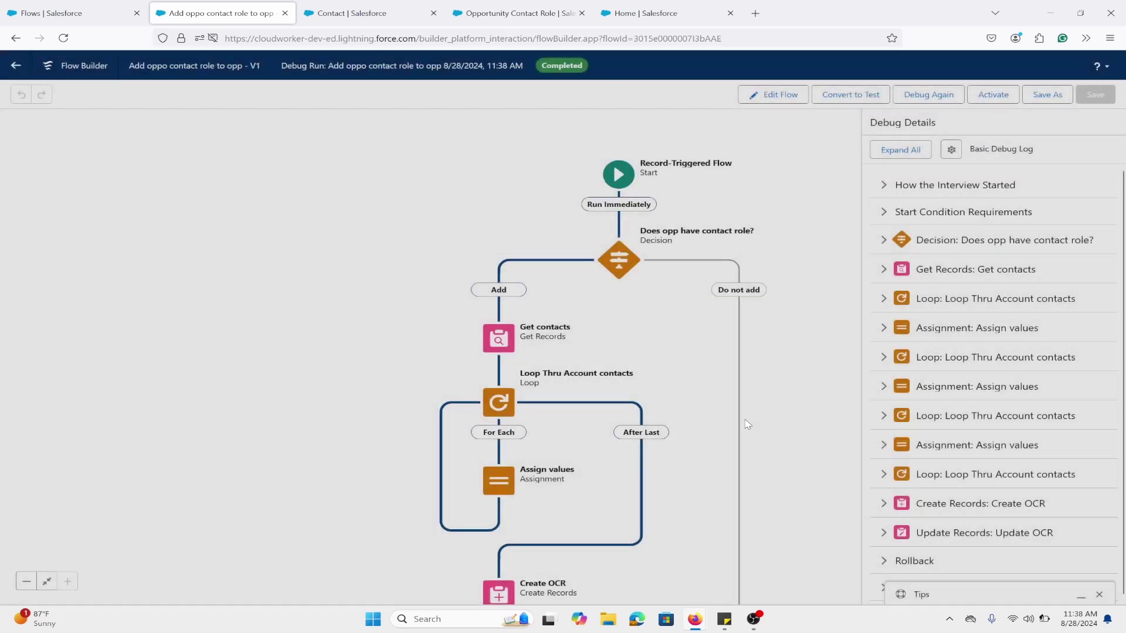
# Step: Examine the debug details of the contact role decision, Get contacts, and the first loop iteration with its Assign values results
pyautogui.moveTo(688, 473); pyautogui.dragTo(655, 316)
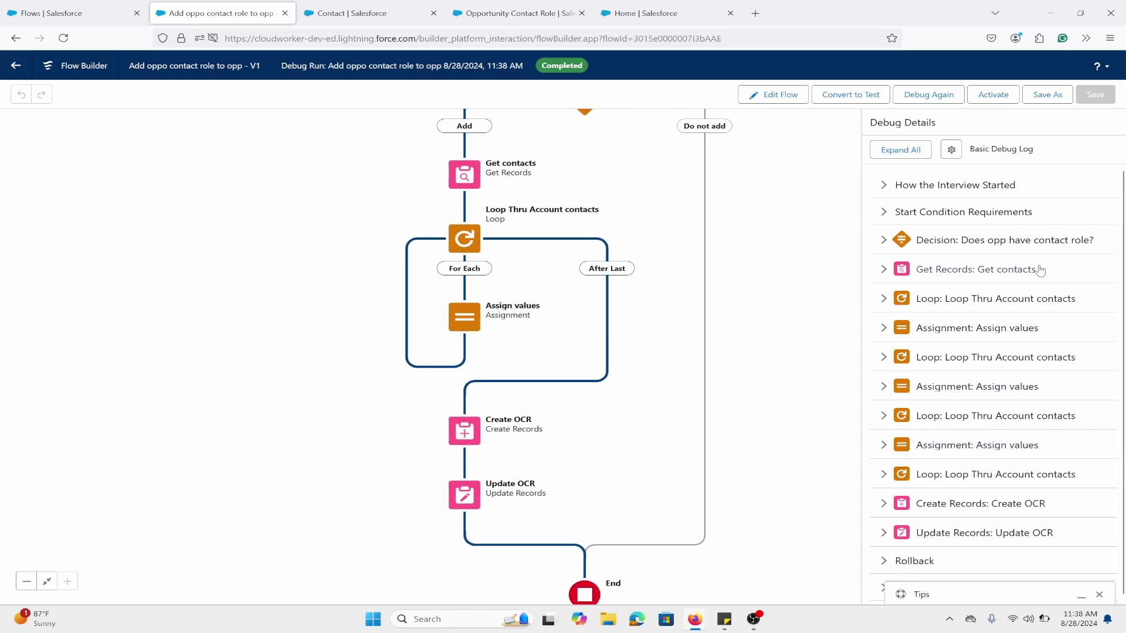
pyautogui.click(996, 271)
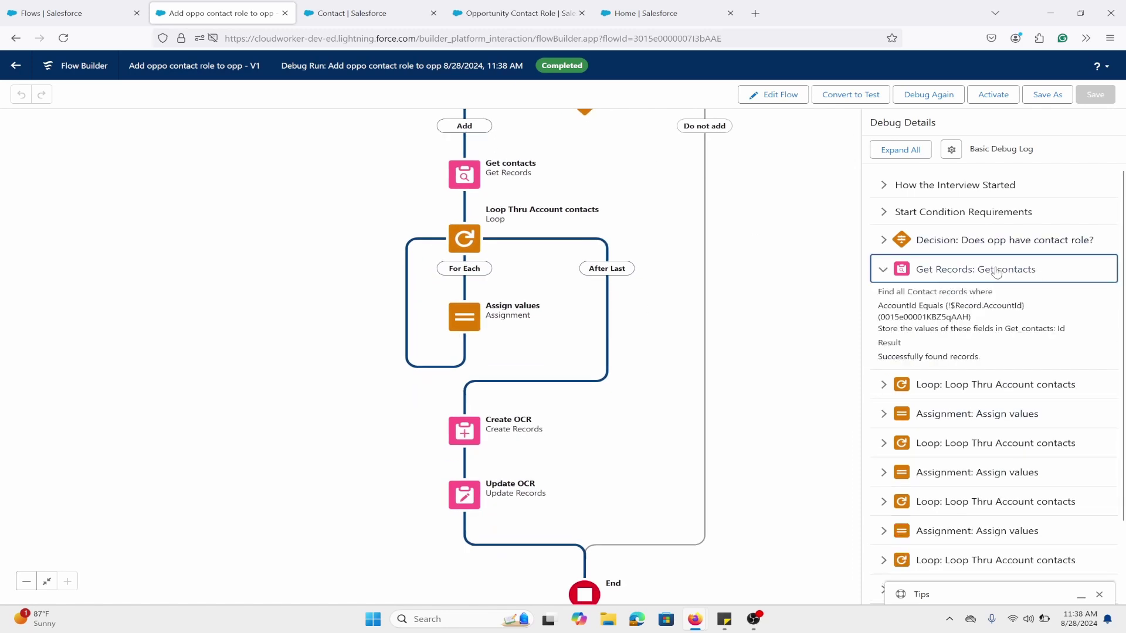
pyautogui.click(990, 241)
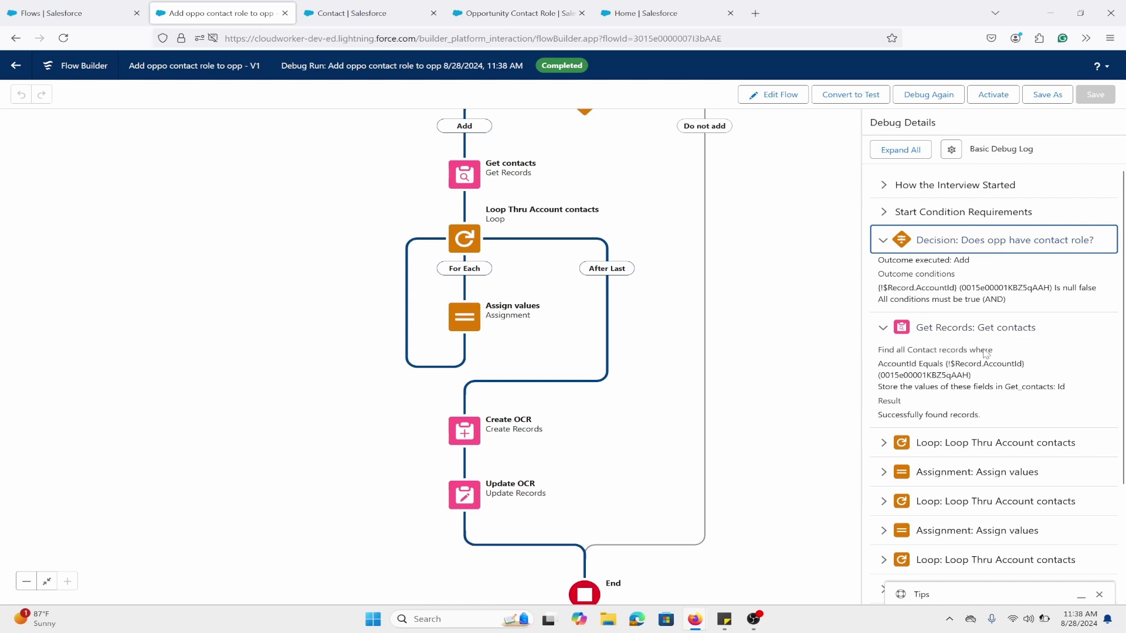
pyautogui.scroll(-2, 997, 327)
pyautogui.click(995, 322)
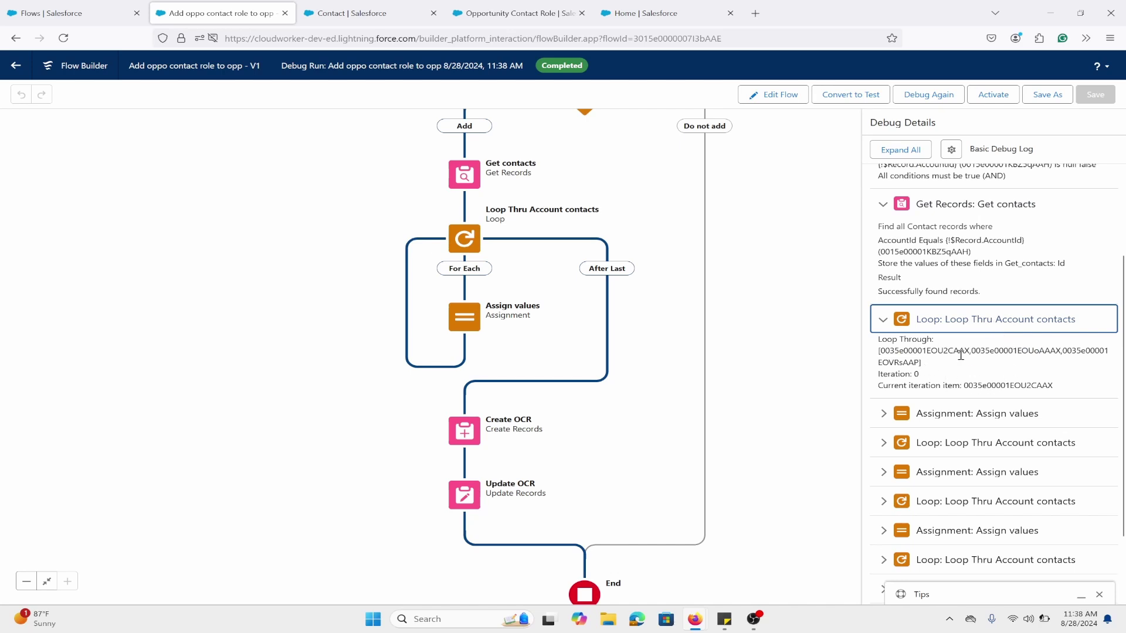
pyautogui.click(985, 414)
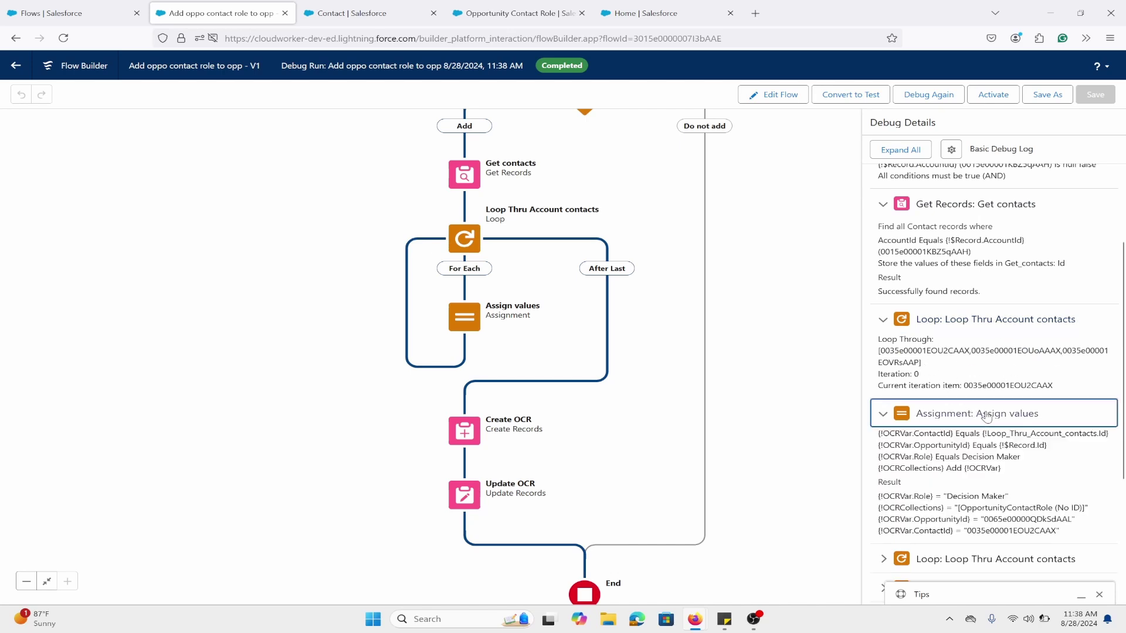
pyautogui.scroll(-1, 988, 417)
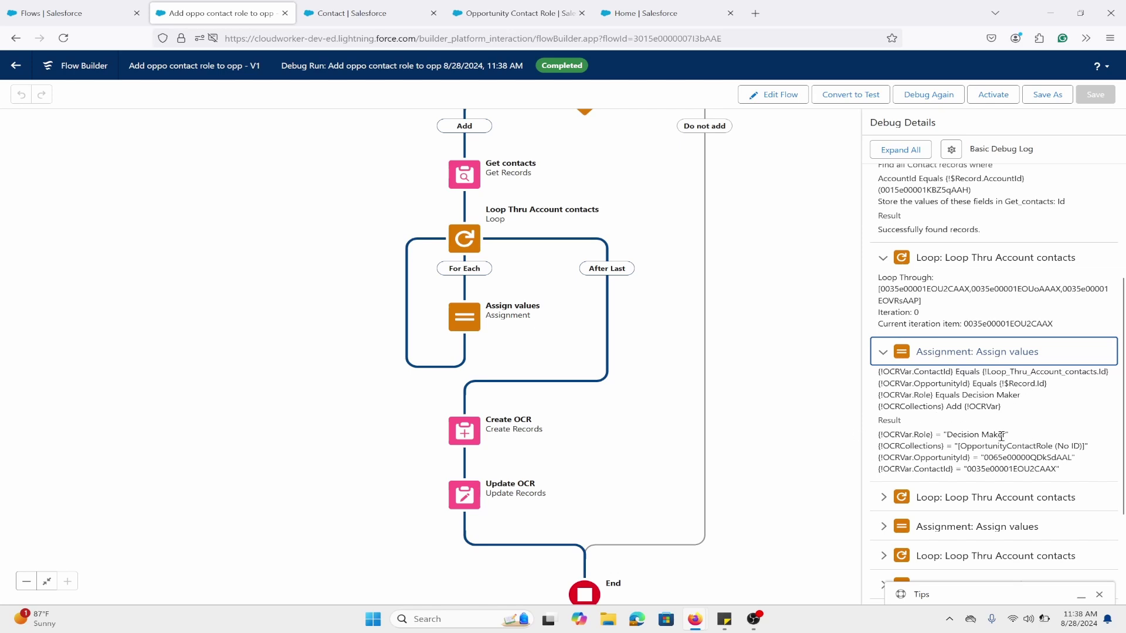
pyautogui.scroll(-2, 997, 431)
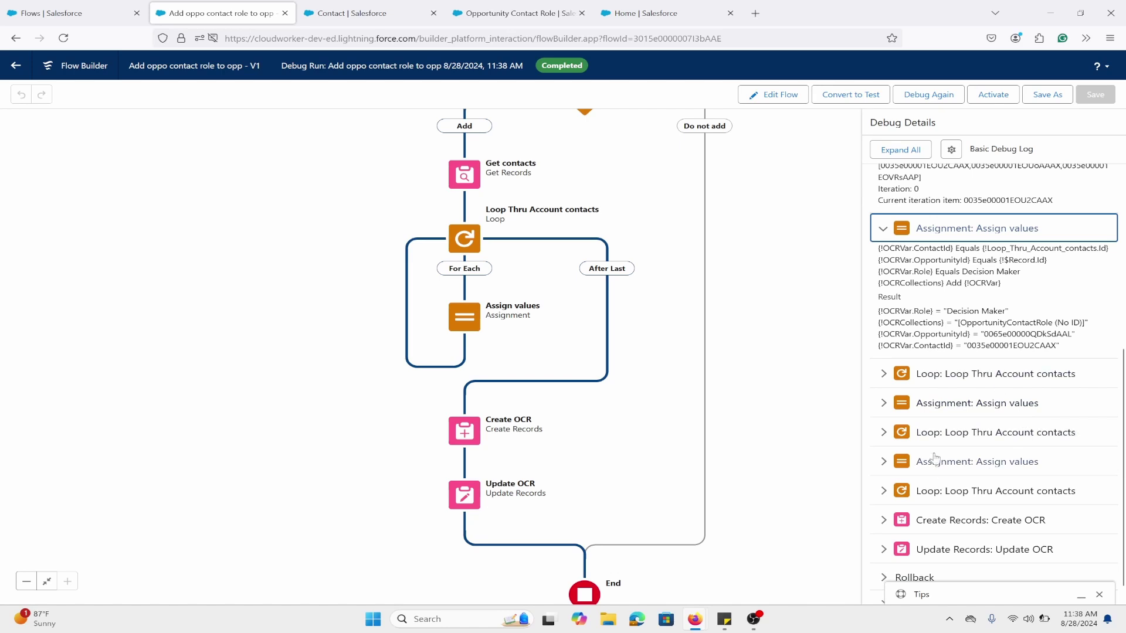
# Step: Examine the Assign values results for the second and third contacts and the third loop iteration in the debug details
pyautogui.click(991, 403)
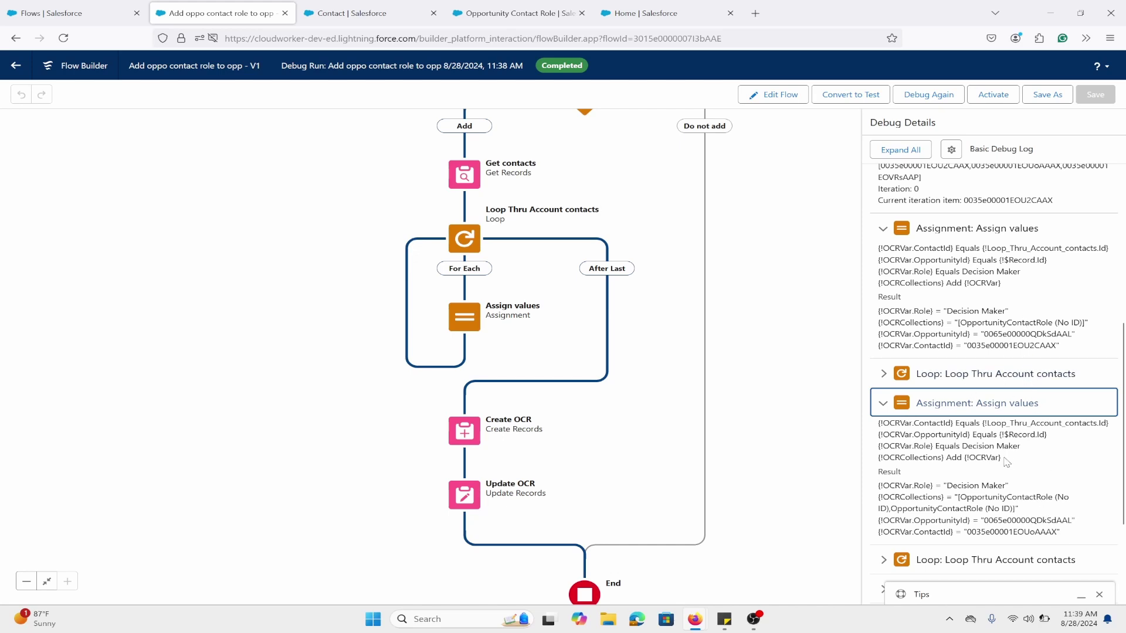
pyautogui.scroll(-2, 1007, 462)
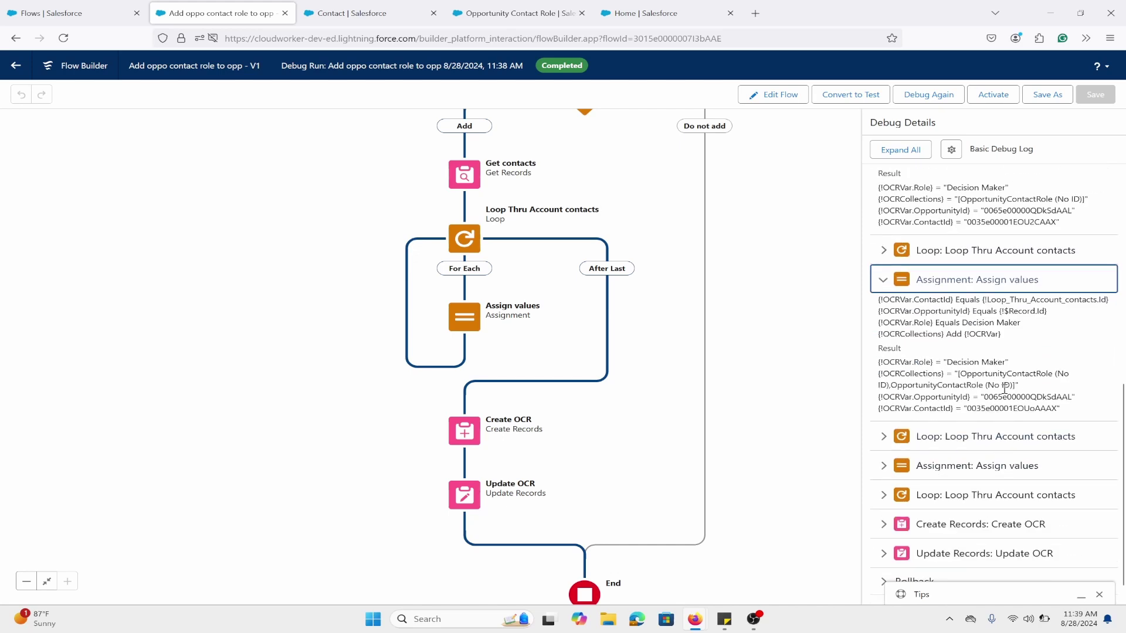
pyautogui.click(1029, 466)
pyautogui.click(1037, 441)
pyautogui.scroll(-2, 1032, 439)
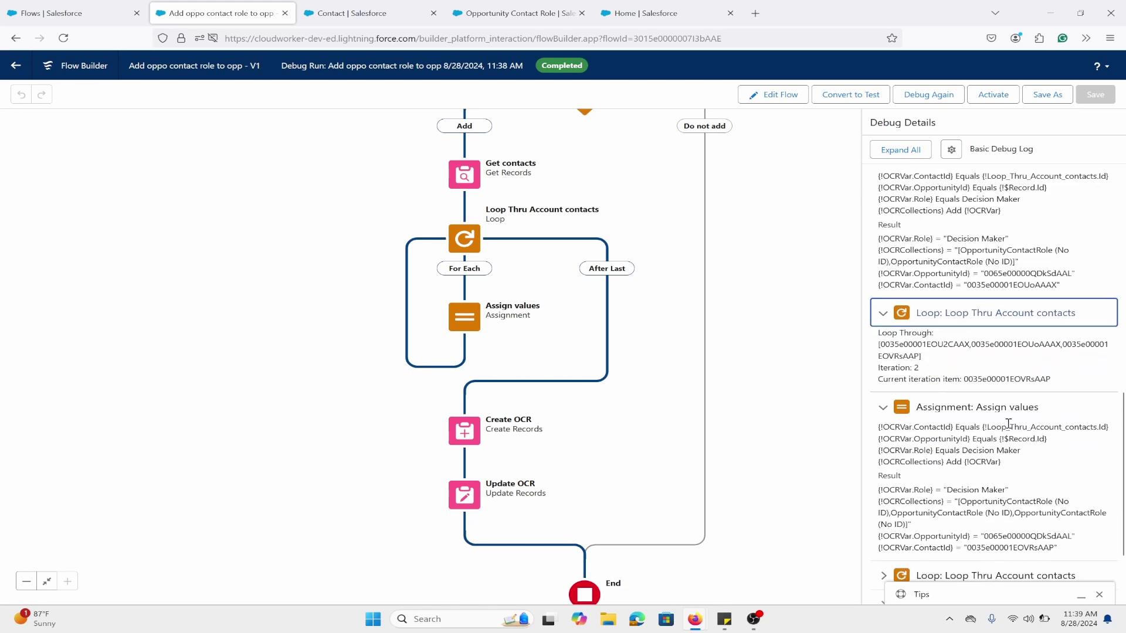
pyautogui.scroll(-2, 1003, 414)
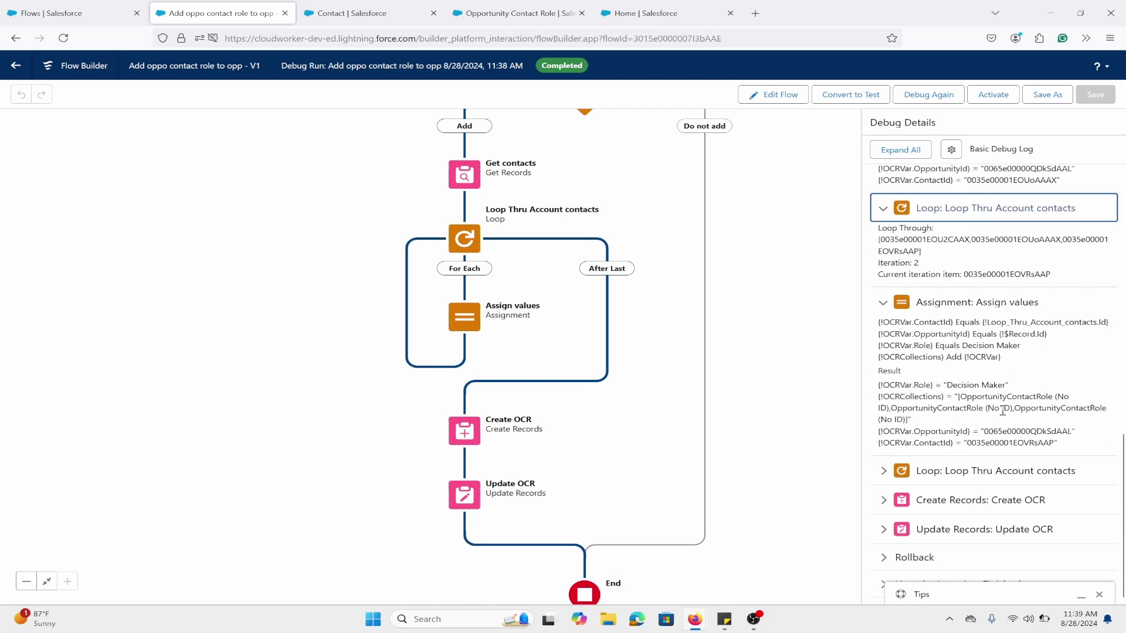
# Step: Examine the debug details of the loop's end and of the Create OCR and Update OCR elements
pyautogui.click(1002, 469)
pyautogui.click(1051, 499)
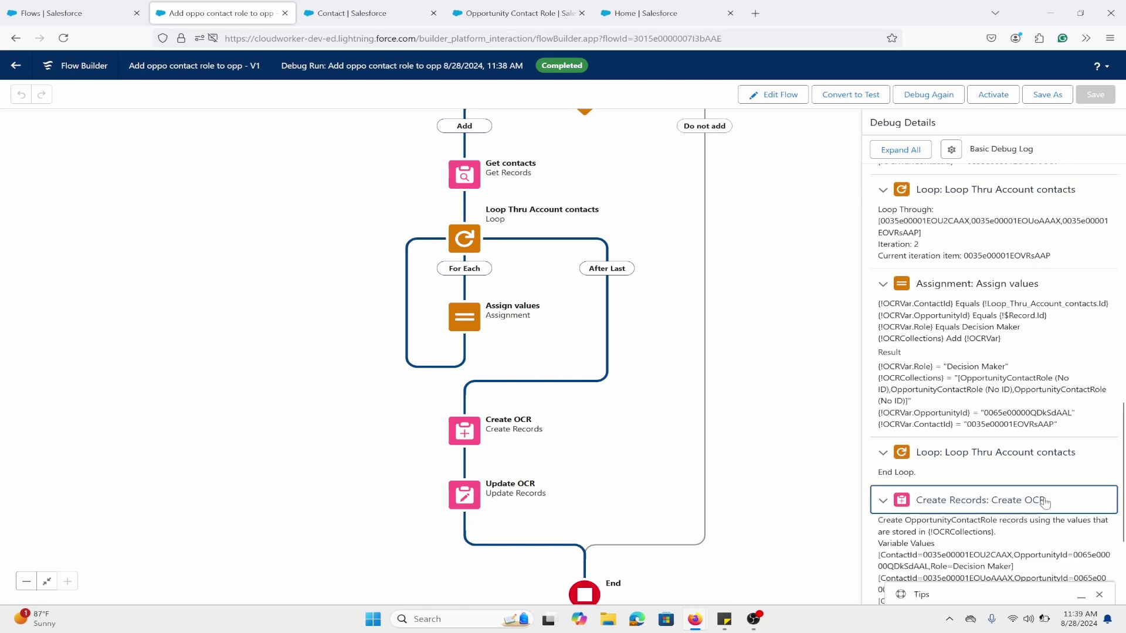
pyautogui.scroll(-2, 1049, 498)
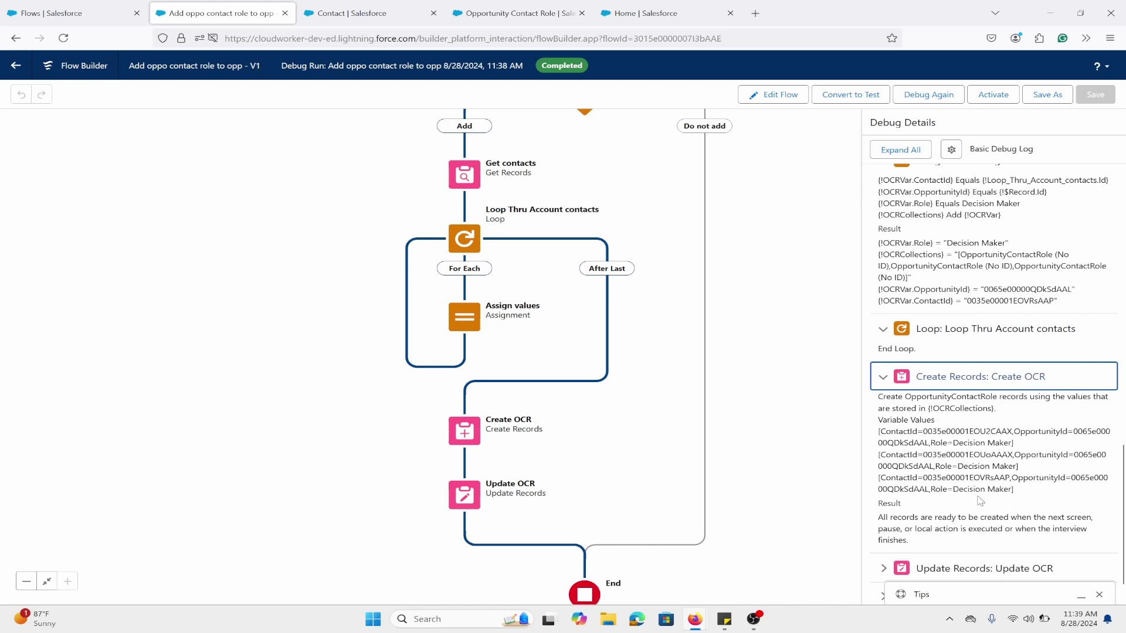
pyautogui.click(1005, 530)
pyautogui.scroll(-2, 997, 516)
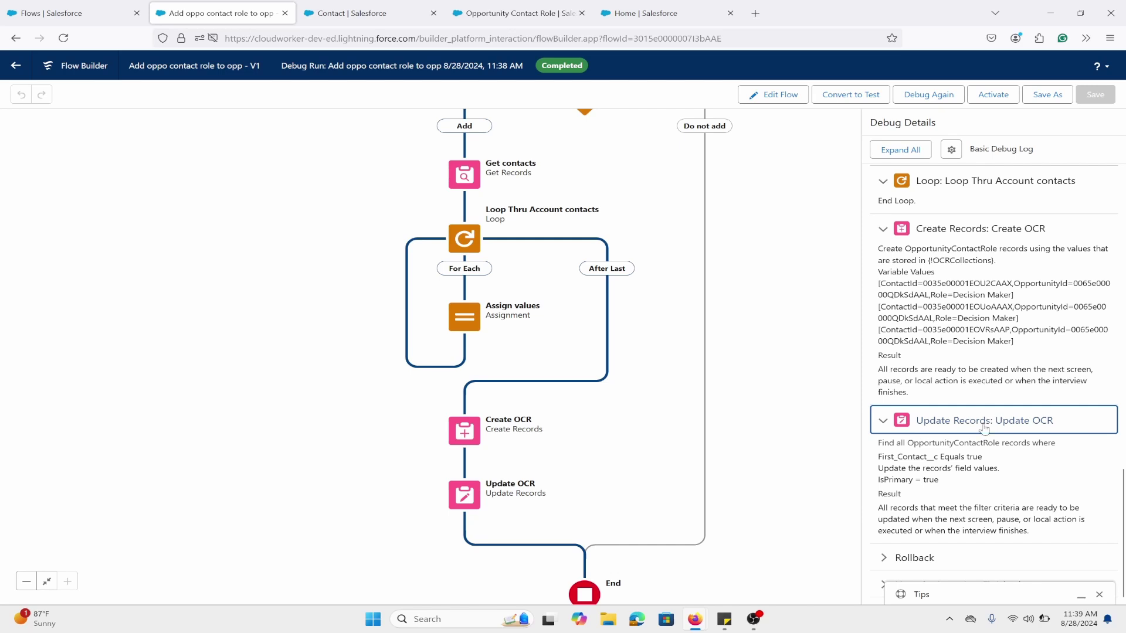
# Step: Activate version 1 of the Add oppo contact role to opp flow
pyautogui.scroll(10, 986, 428)
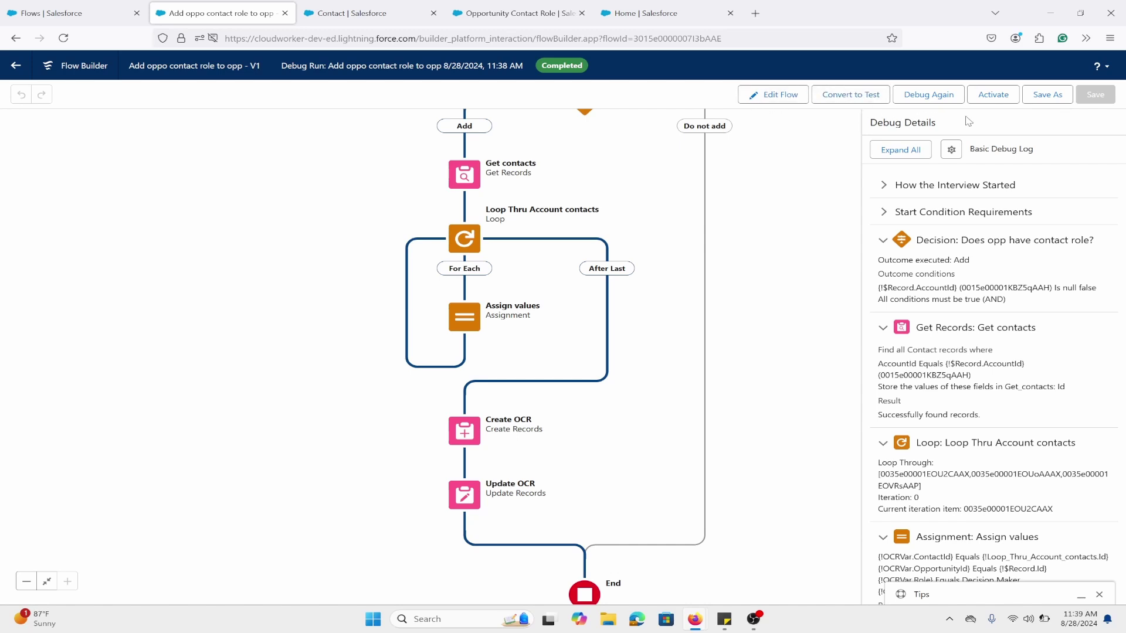
pyautogui.click(992, 94)
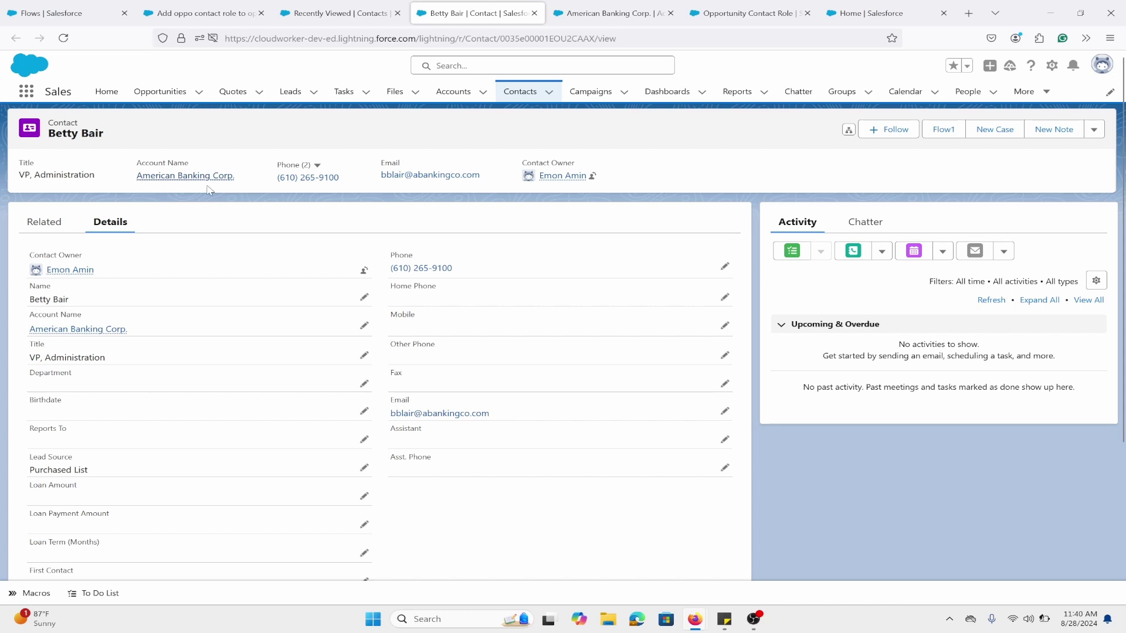
# Step: Check the First Contact field on the open contact record and view the American Banking Corp. account's related contacts and opportunities
pyautogui.scroll(-3, 264, 420)
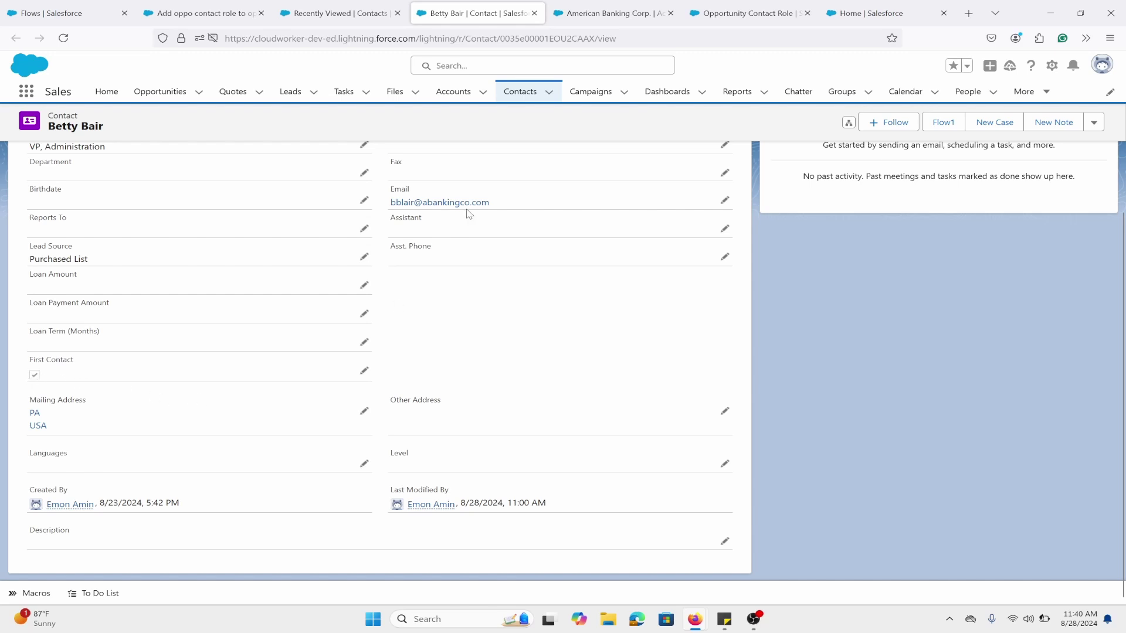
pyautogui.click(609, 12)
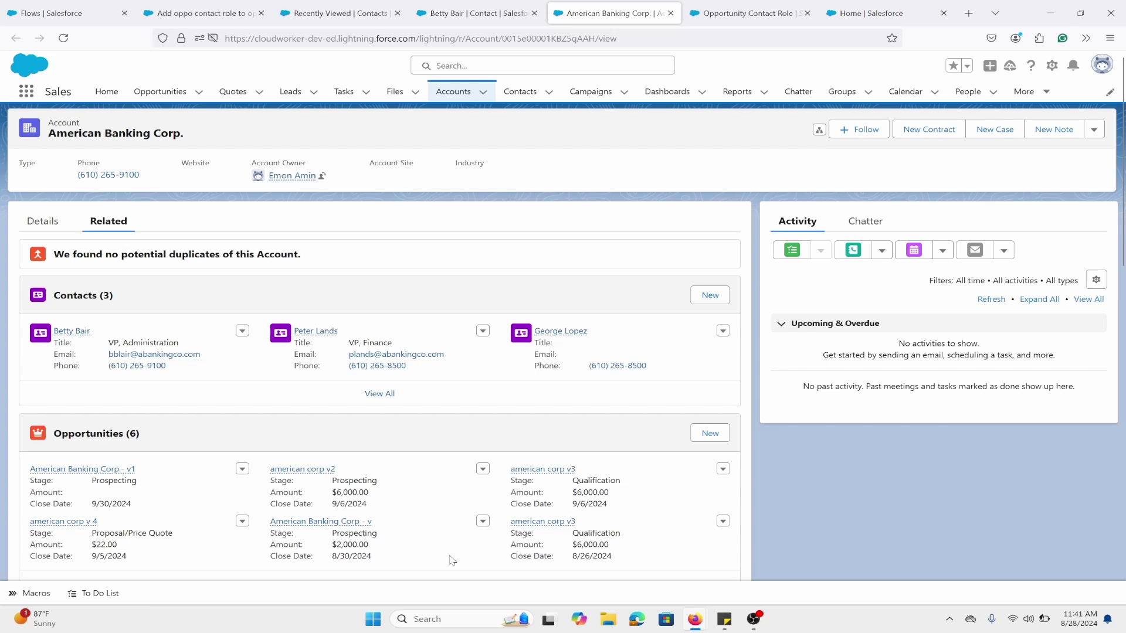
# Step: Clone the American Banking Corp.- v1 opportunity from the account and set the copy's amount to $5,000.00
pyautogui.click(110, 474)
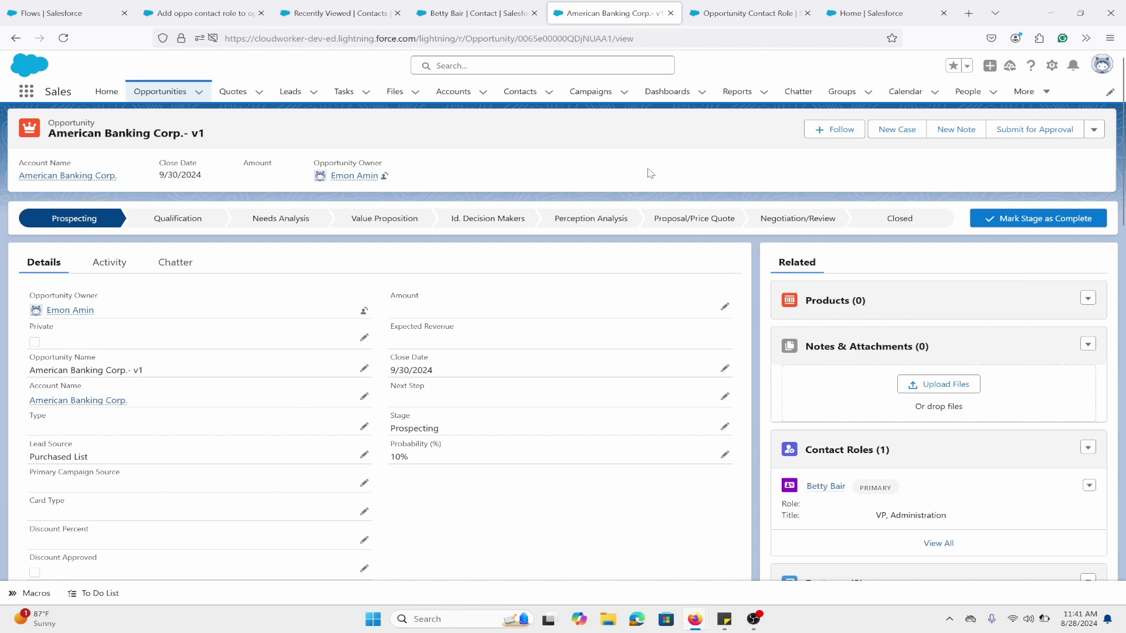
pyautogui.click(1094, 130)
pyautogui.click(1083, 153)
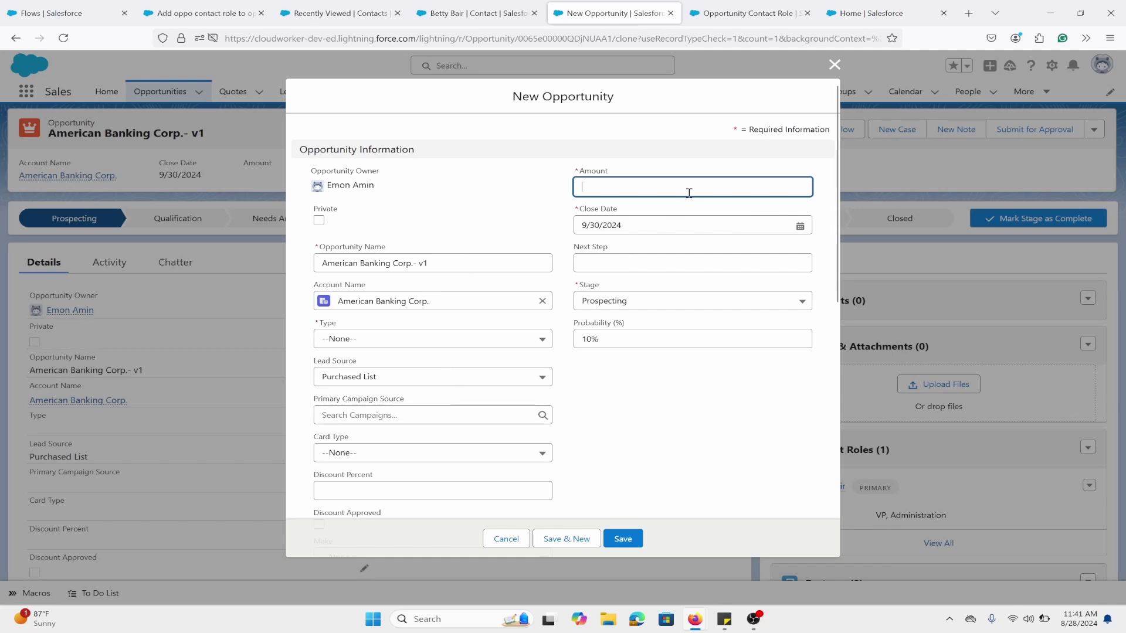
pyautogui.write('500')
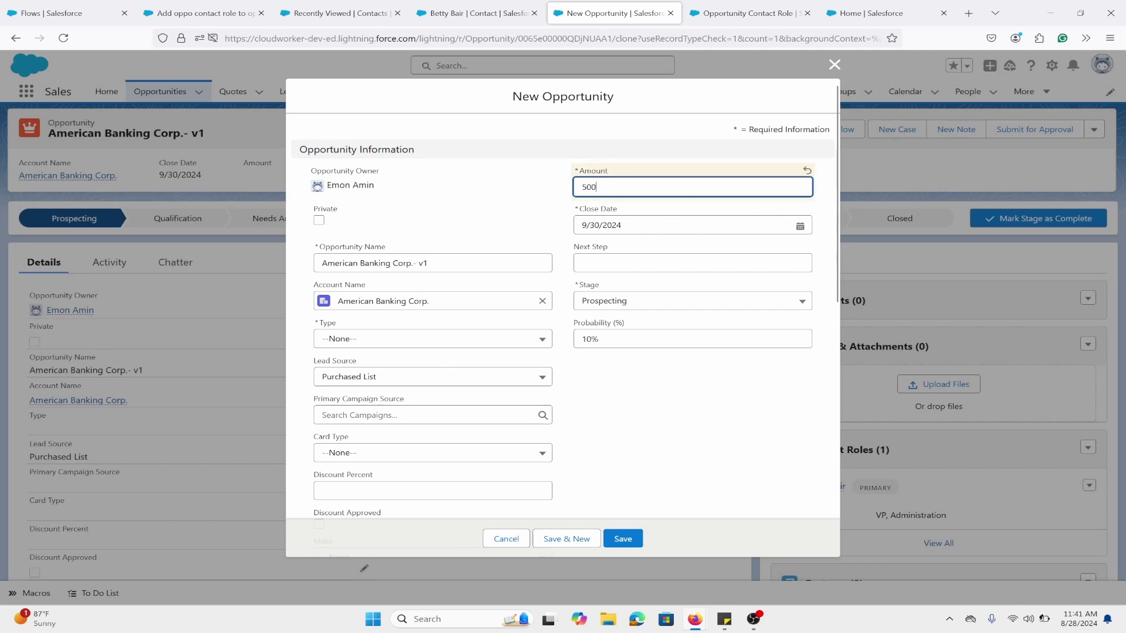
pyautogui.write('0')
pyautogui.click(624, 224)
pyautogui.click(514, 224)
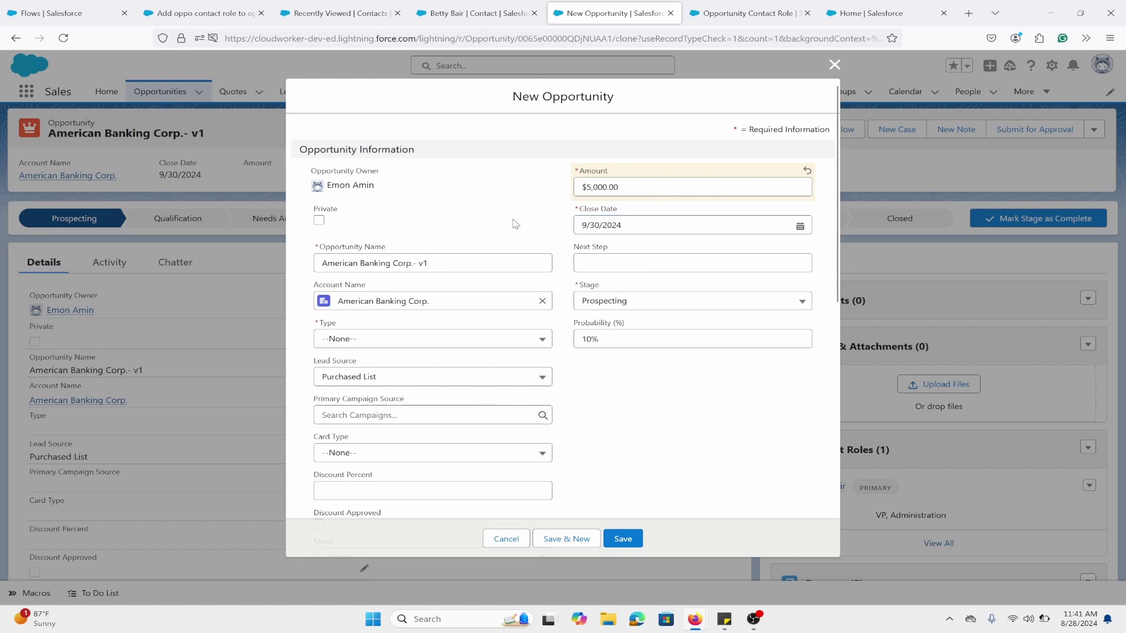
# Step: Set the cloned opportunity's type to Existing Customer - Downgrade, keep the stage at Prospecting, and save it
pyautogui.click(413, 340)
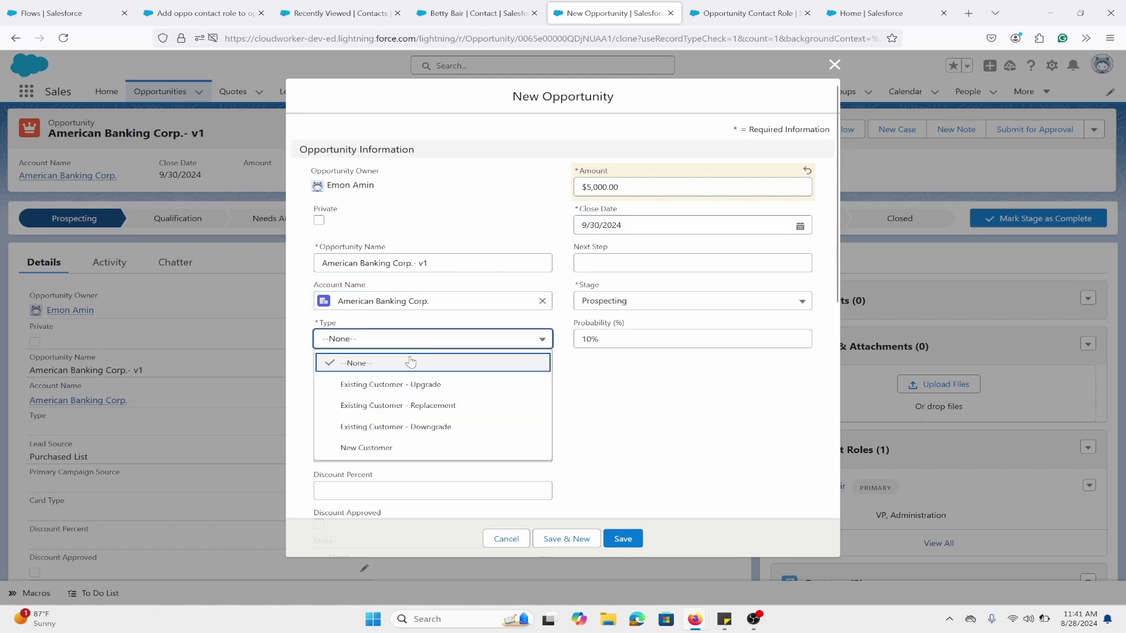
pyautogui.click(452, 426)
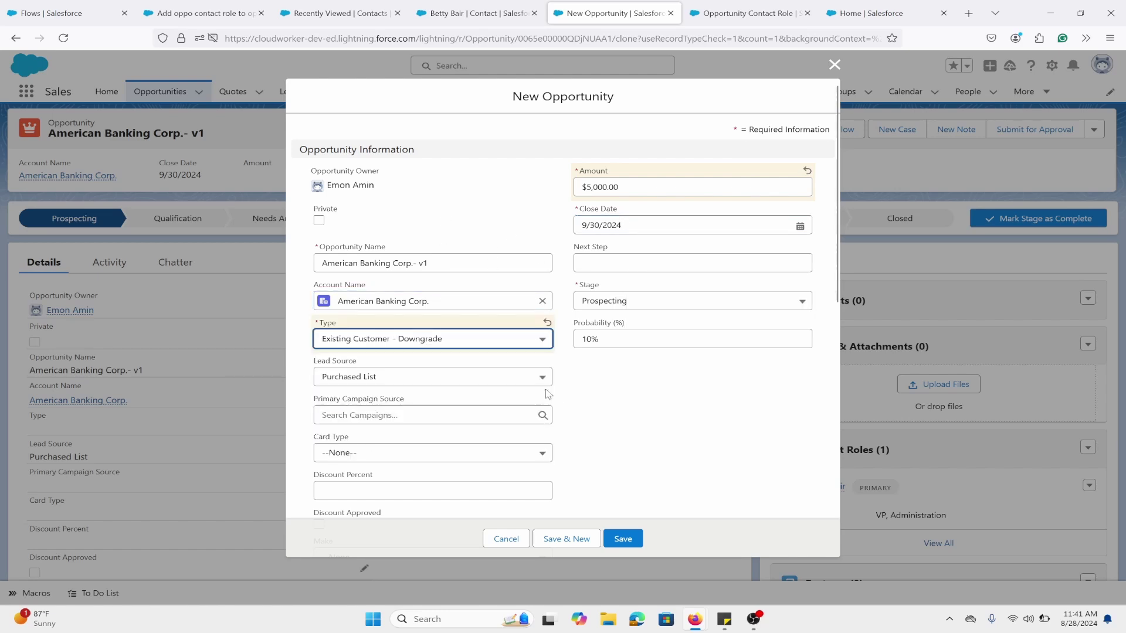
pyautogui.click(655, 305)
pyautogui.click(655, 304)
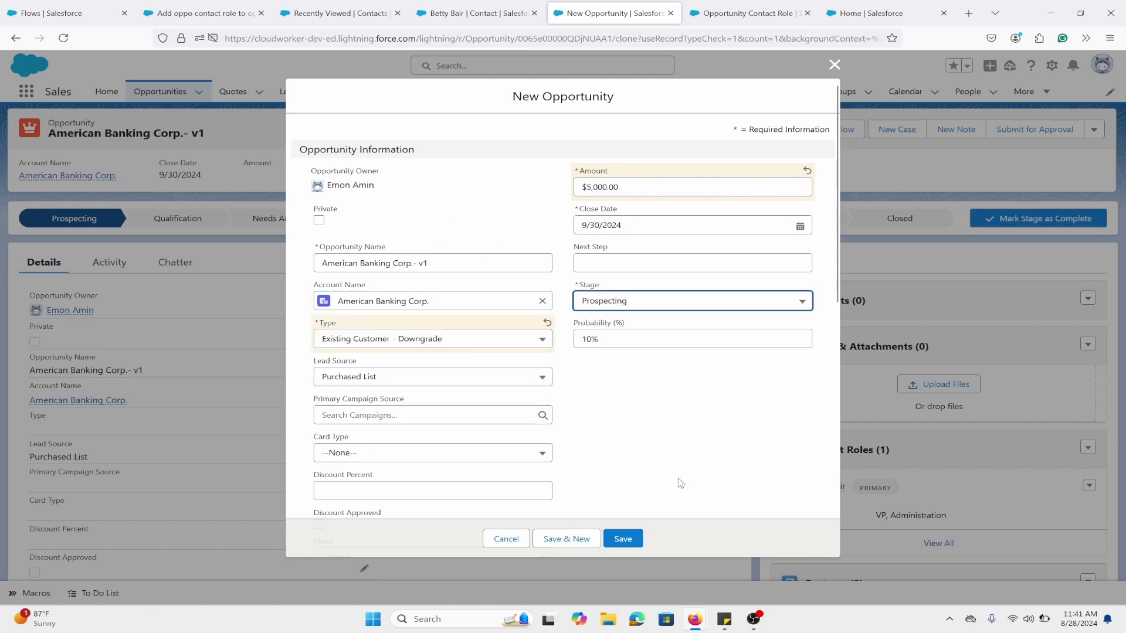
pyautogui.click(628, 540)
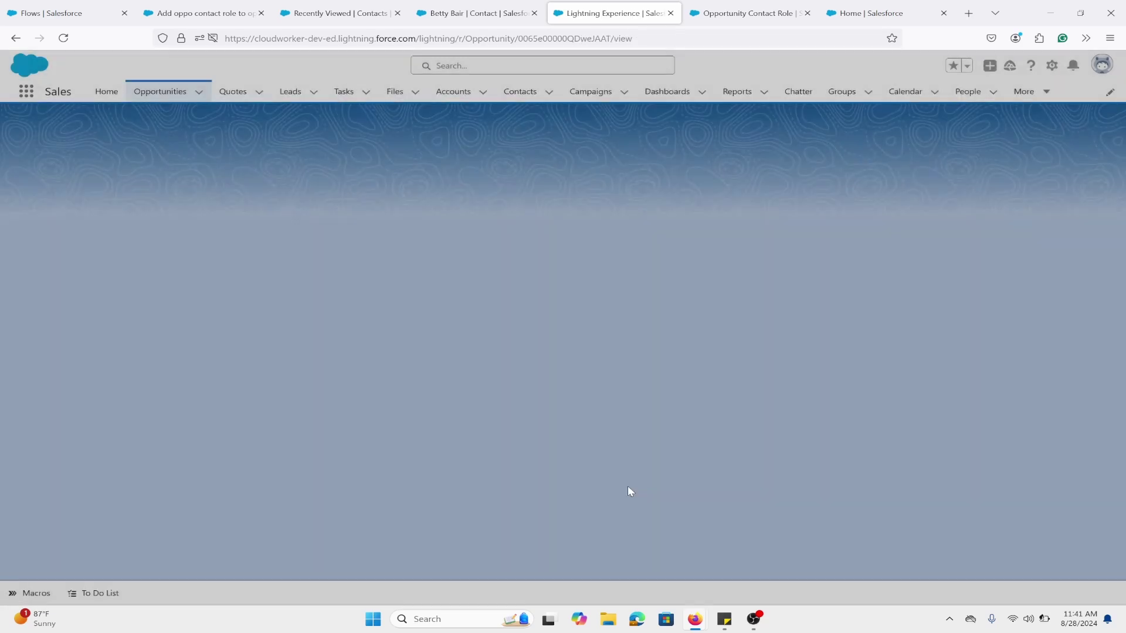
# Step: Review the new opportunity's full contact roles list and check the Primary and First Contact? fields of the first contact role
pyautogui.scroll(-2, 911, 463)
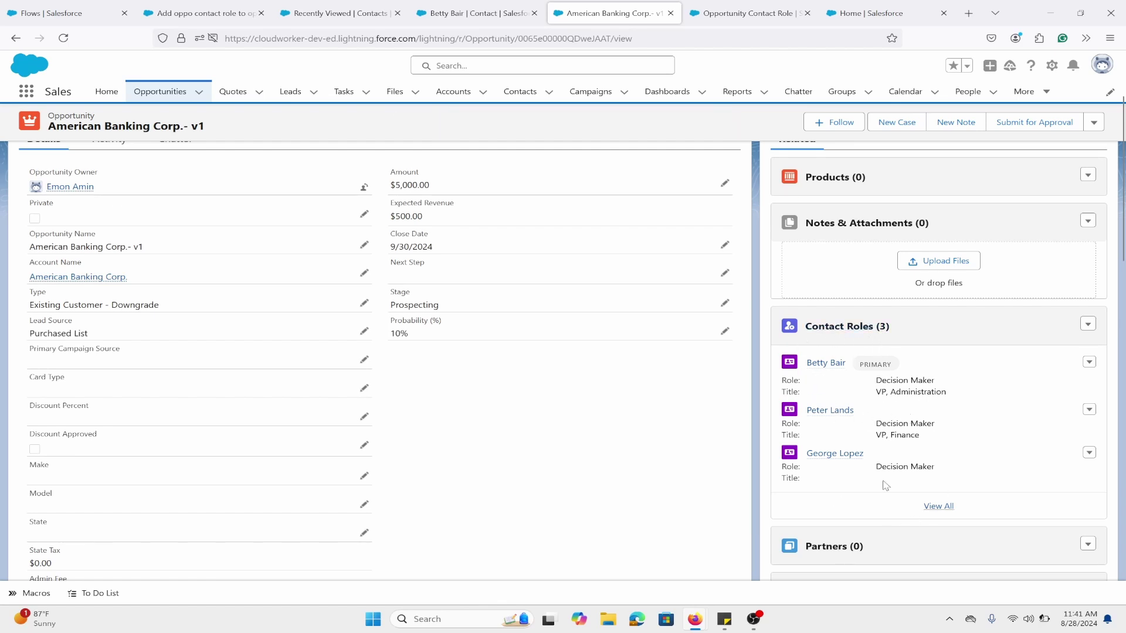
pyautogui.click(940, 507)
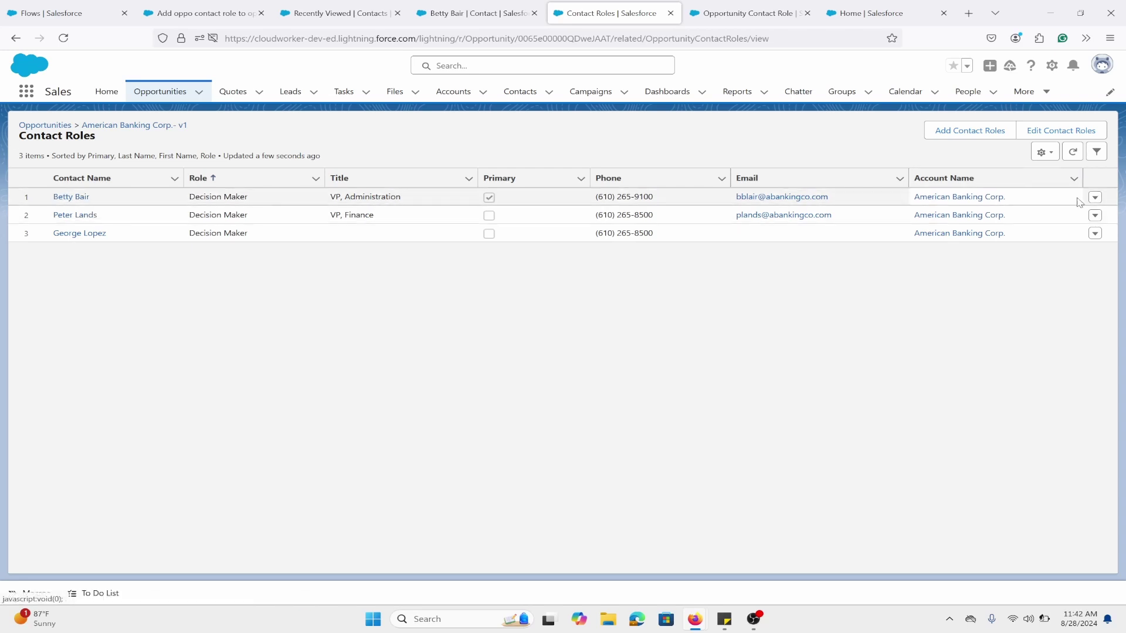
pyautogui.click(1095, 197)
pyautogui.click(1075, 220)
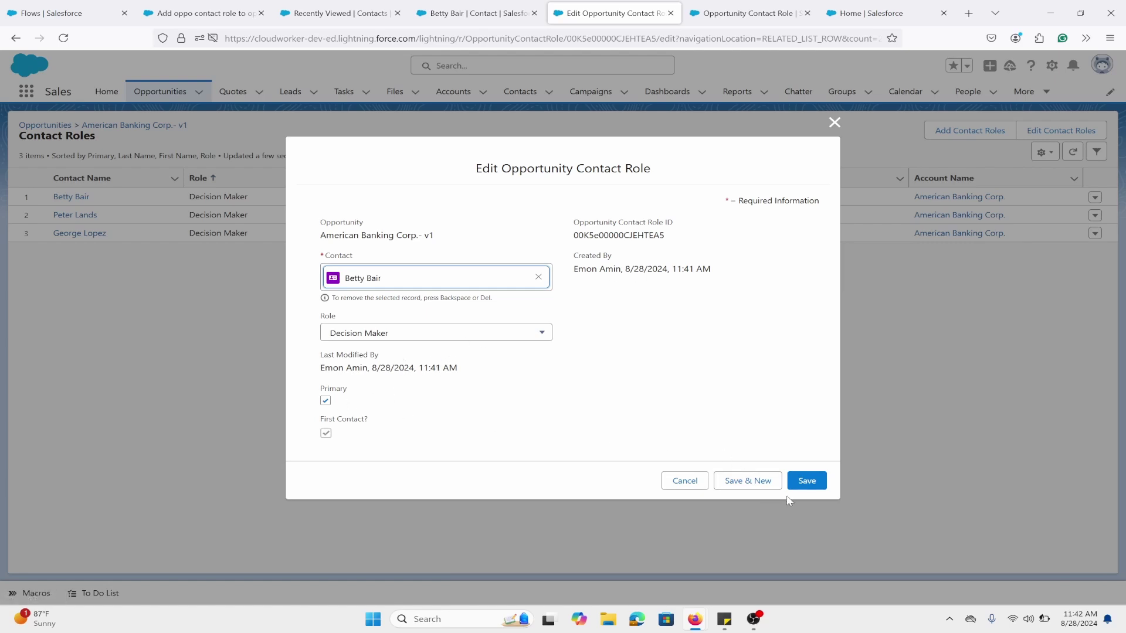
pyautogui.click(804, 482)
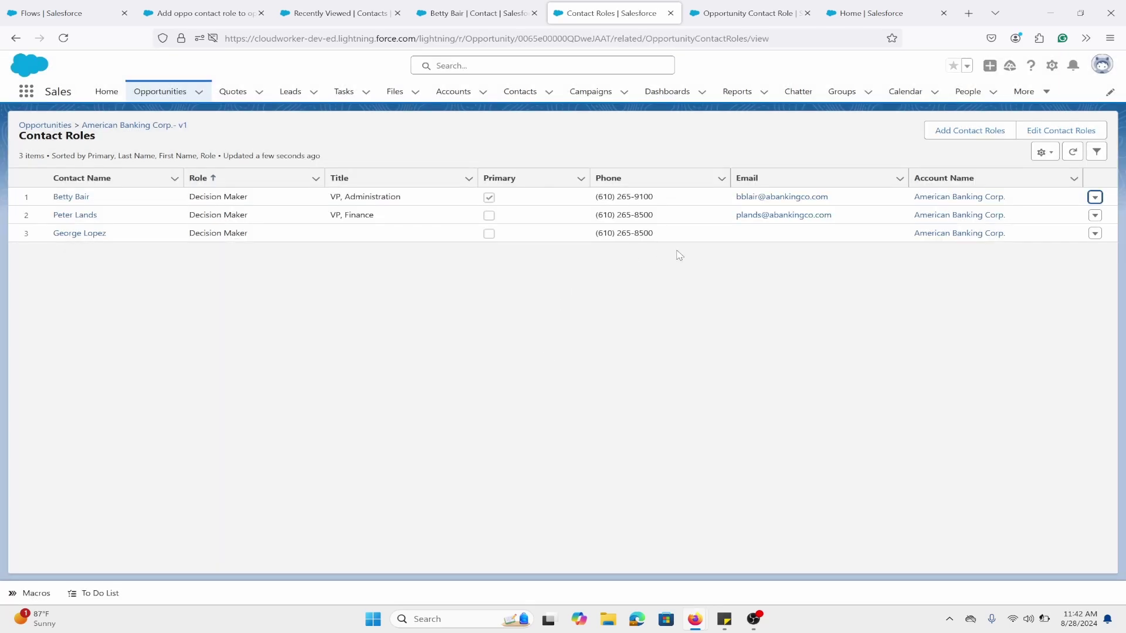